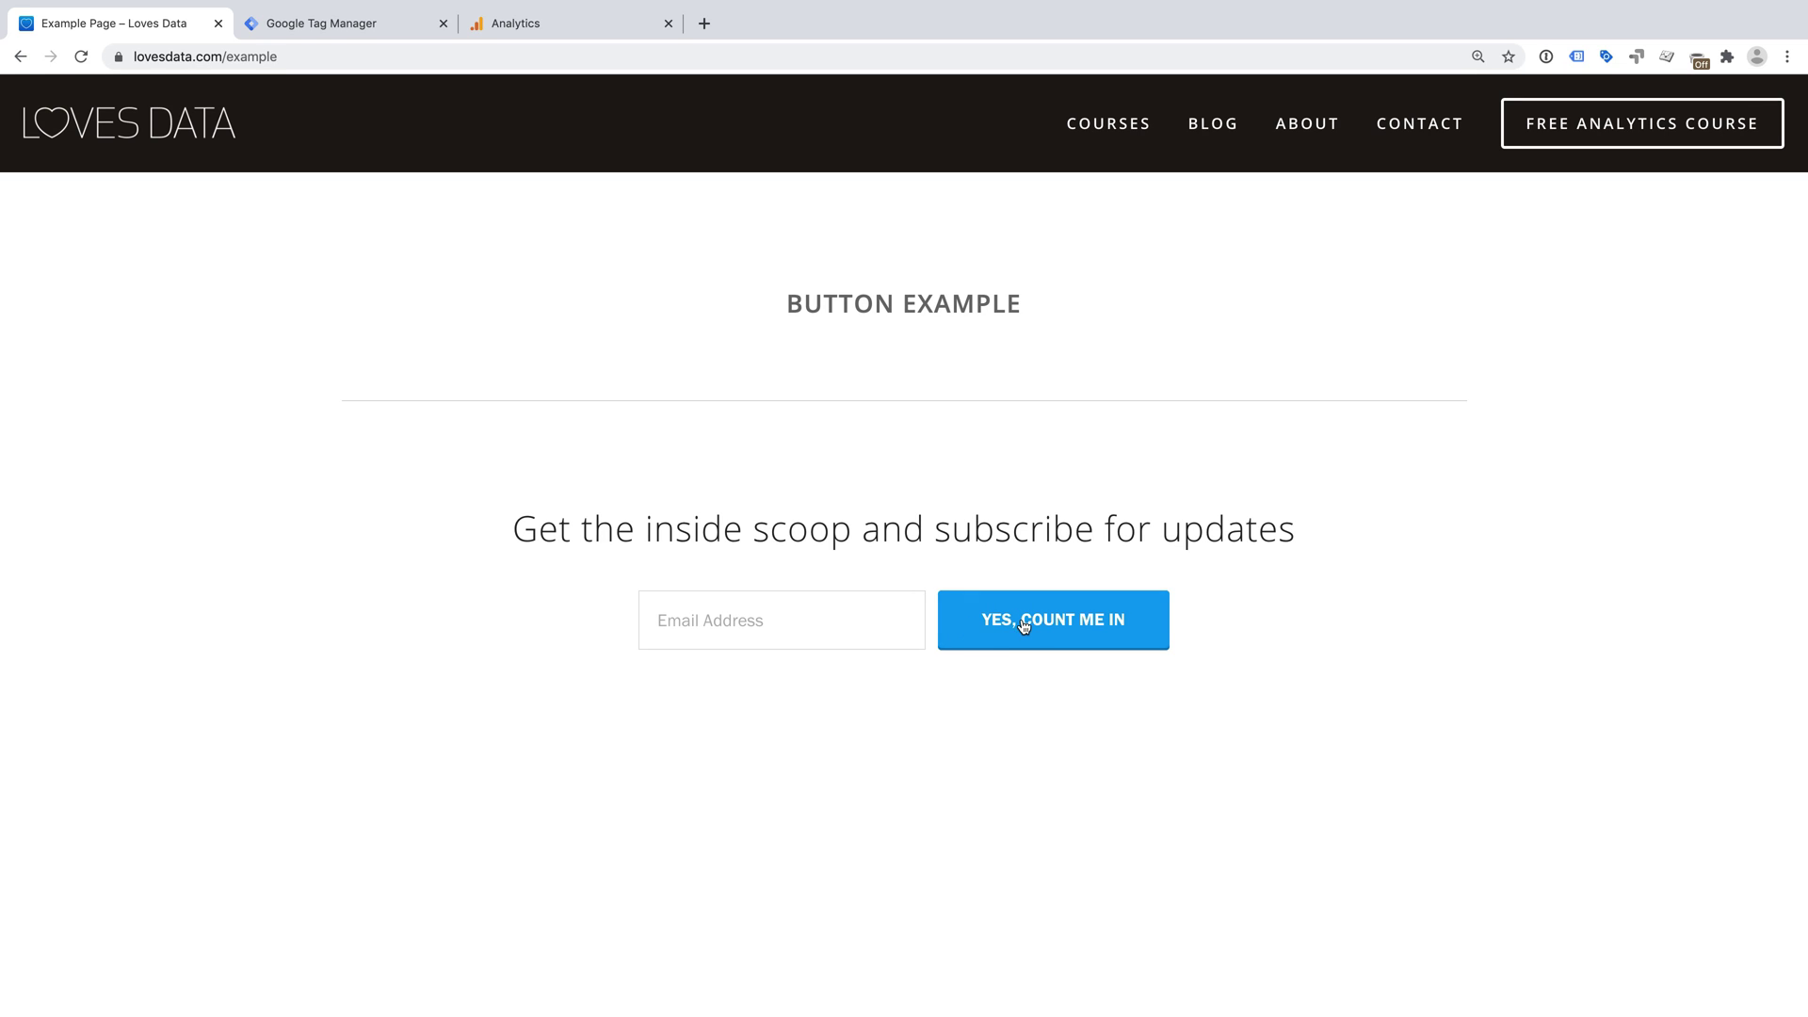
- Inspect the YES, COUNT ME IN button and select its label span's class, newsletter-form-button-label
right_click(1081, 616)
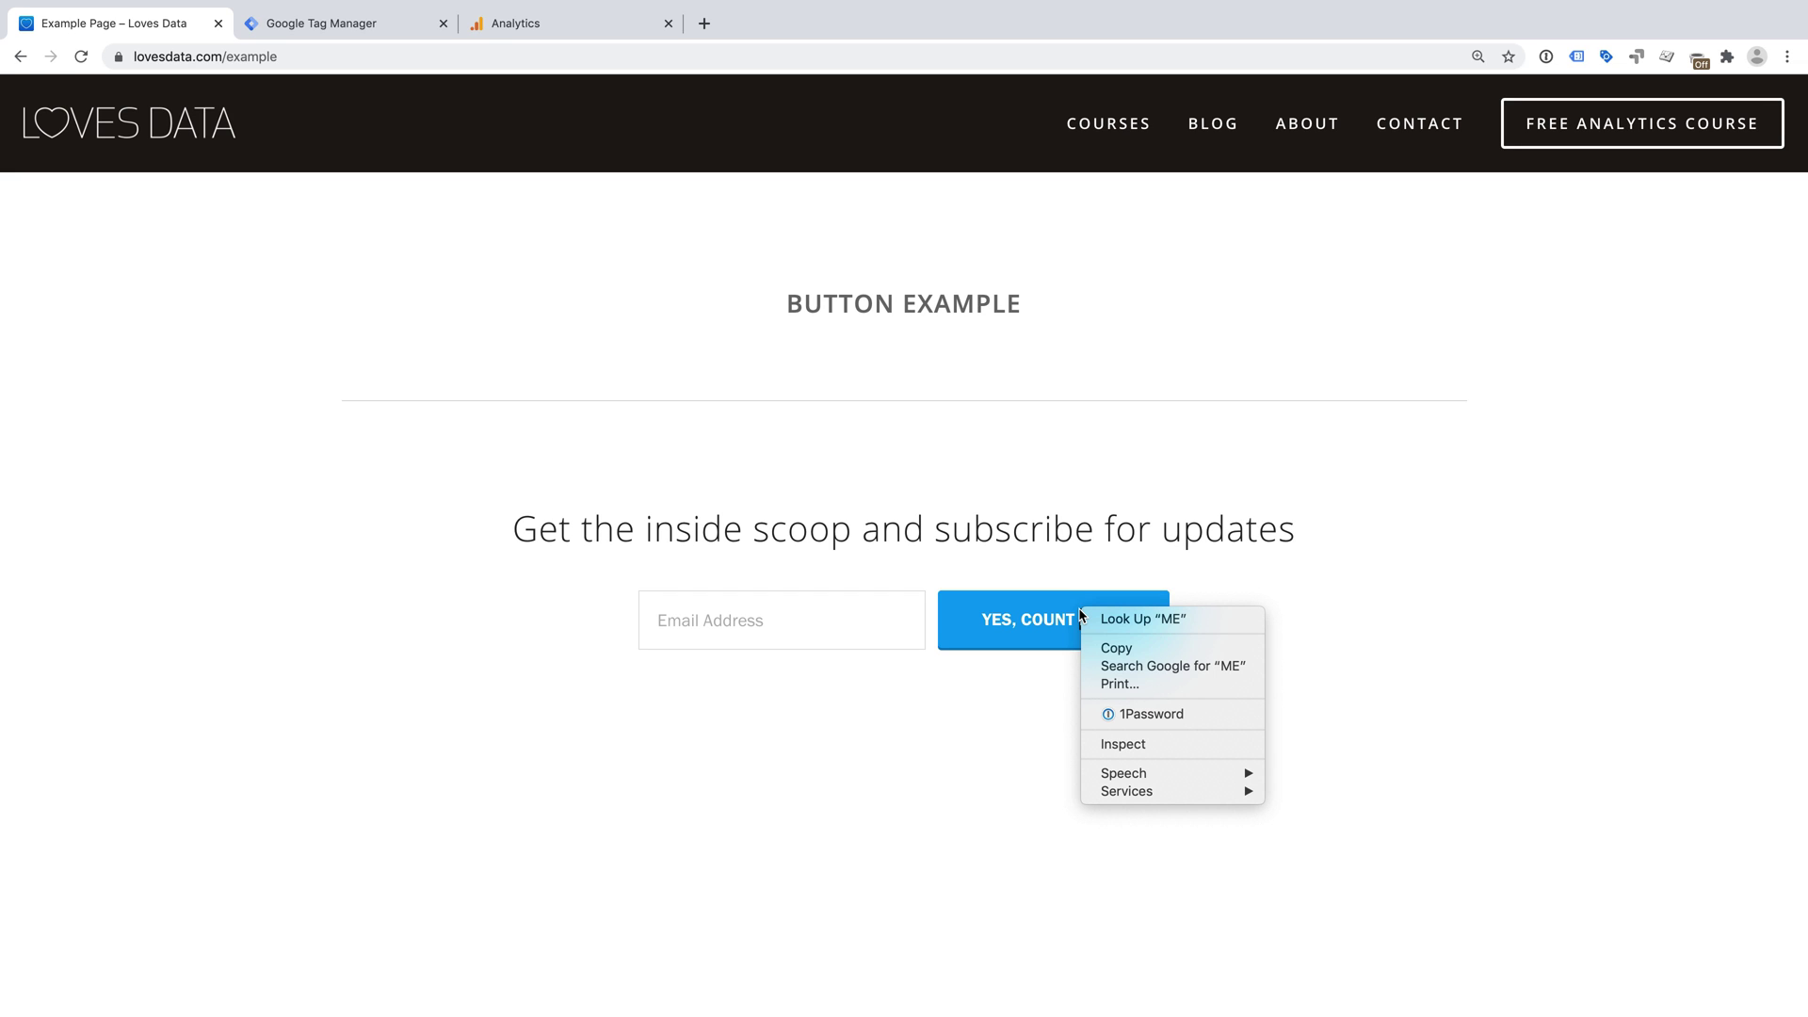
left_click(1155, 746)
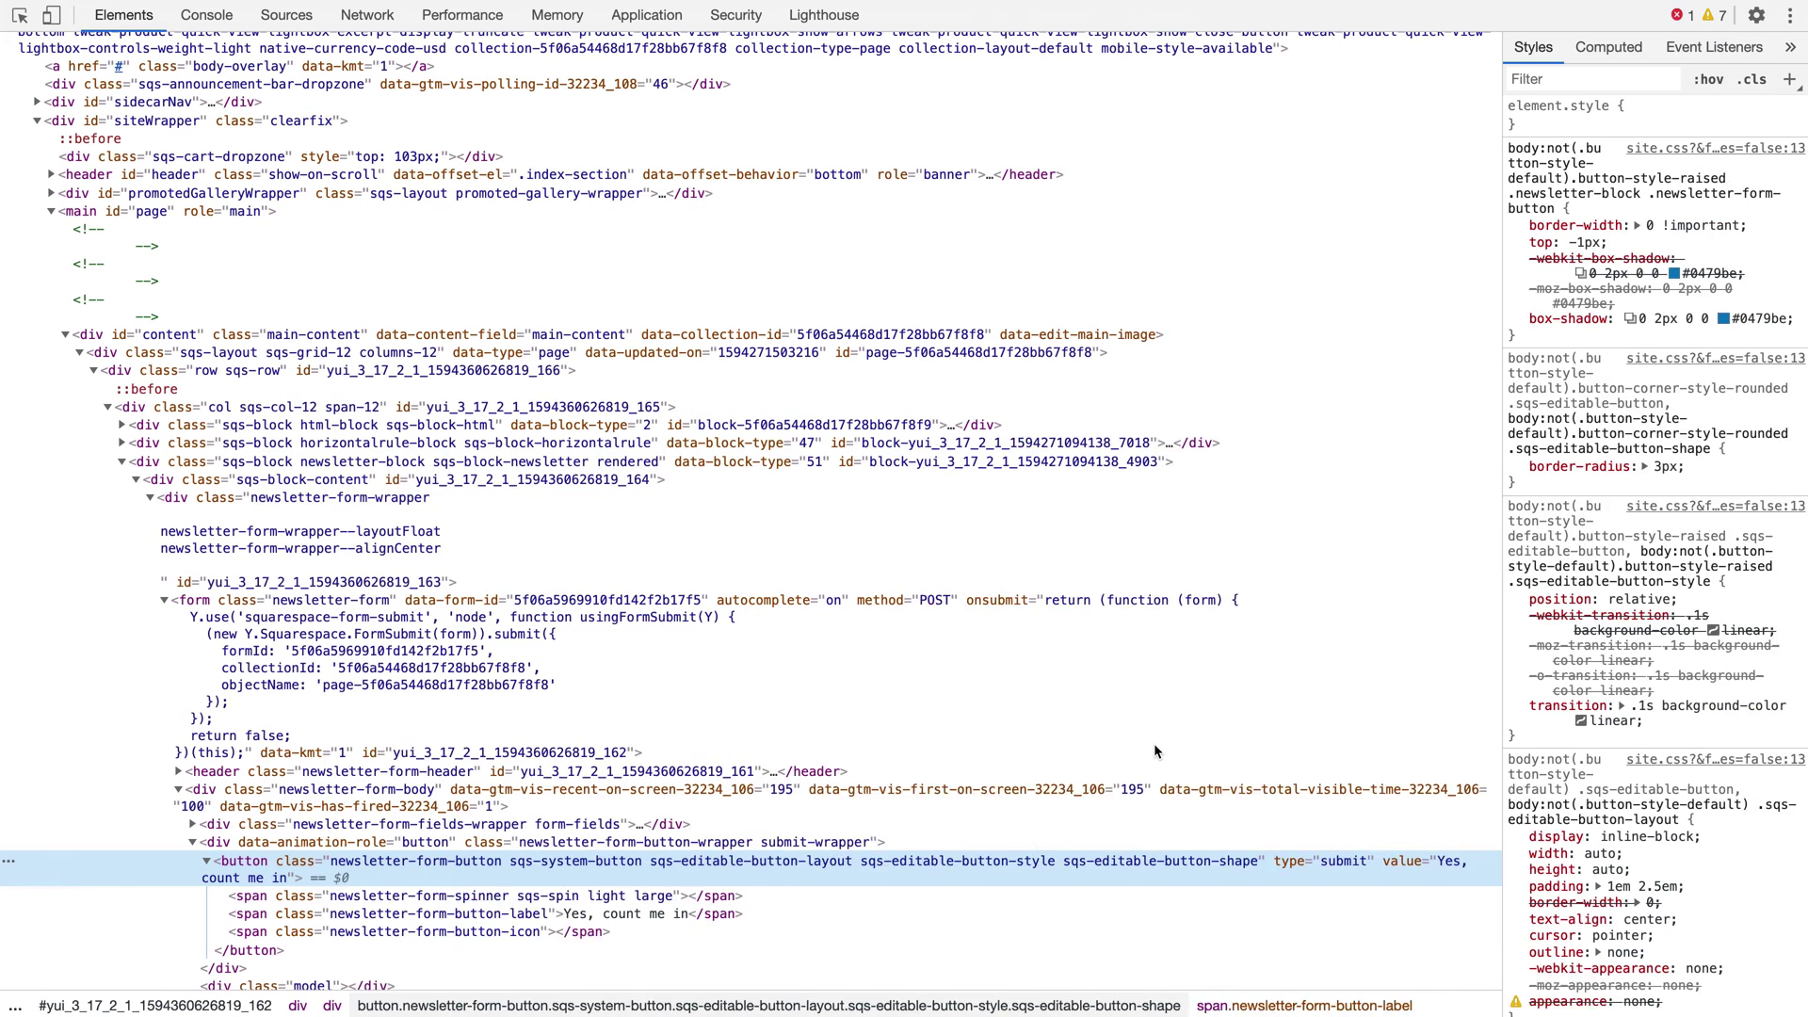
scroll(1128, 770, "down", 5)
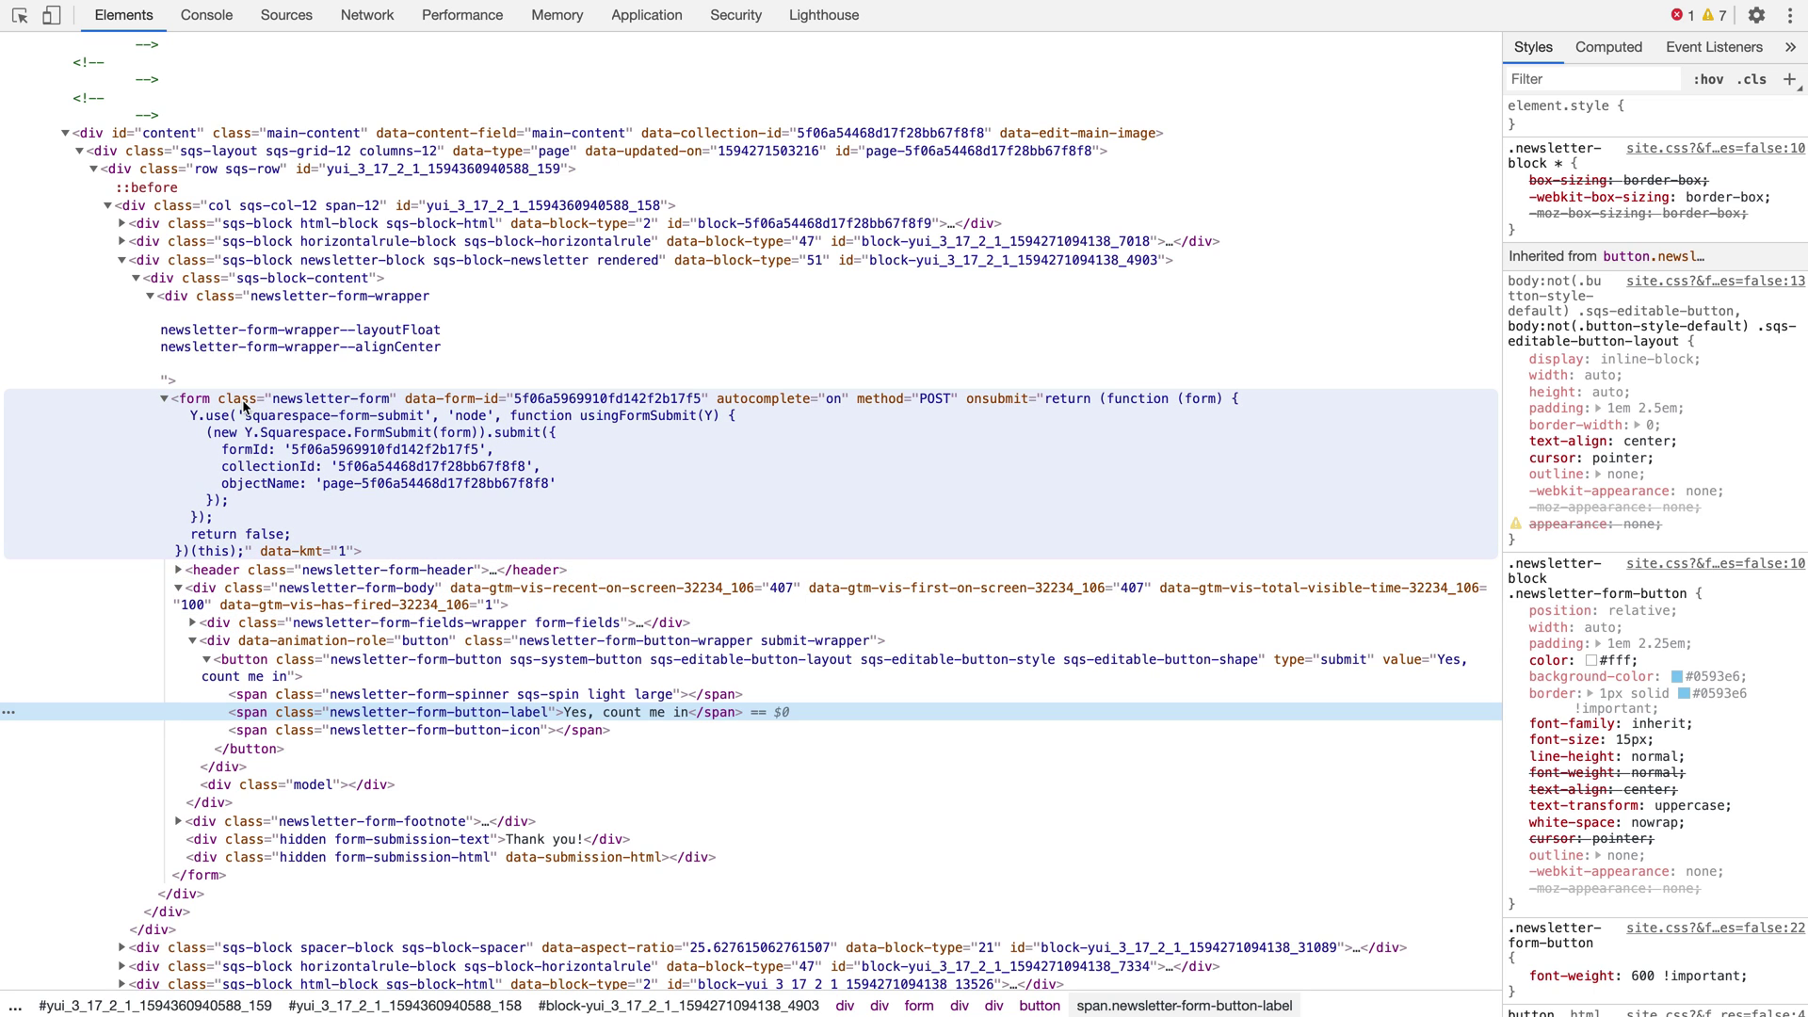
double_click(332, 713)
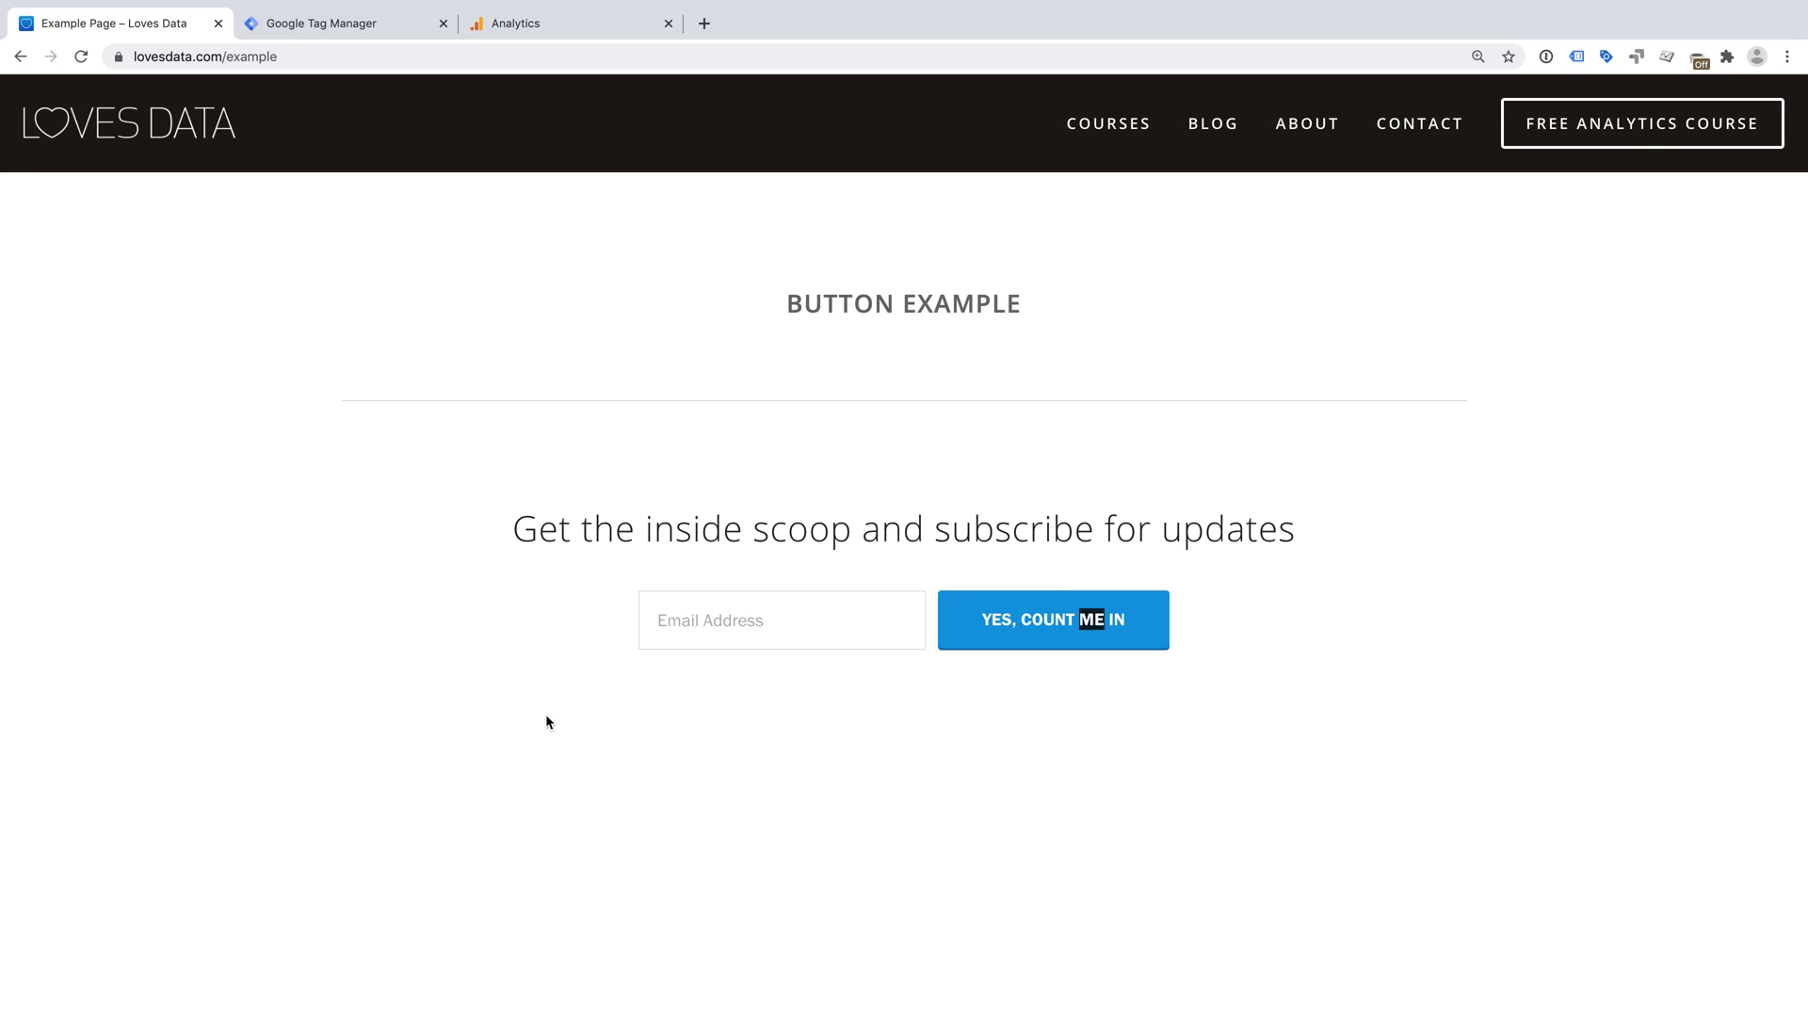
- Inspect the LEARN MORE link's sqs-block-button-element classes, then return to the example page
scroll(546, 721, "down", 10)
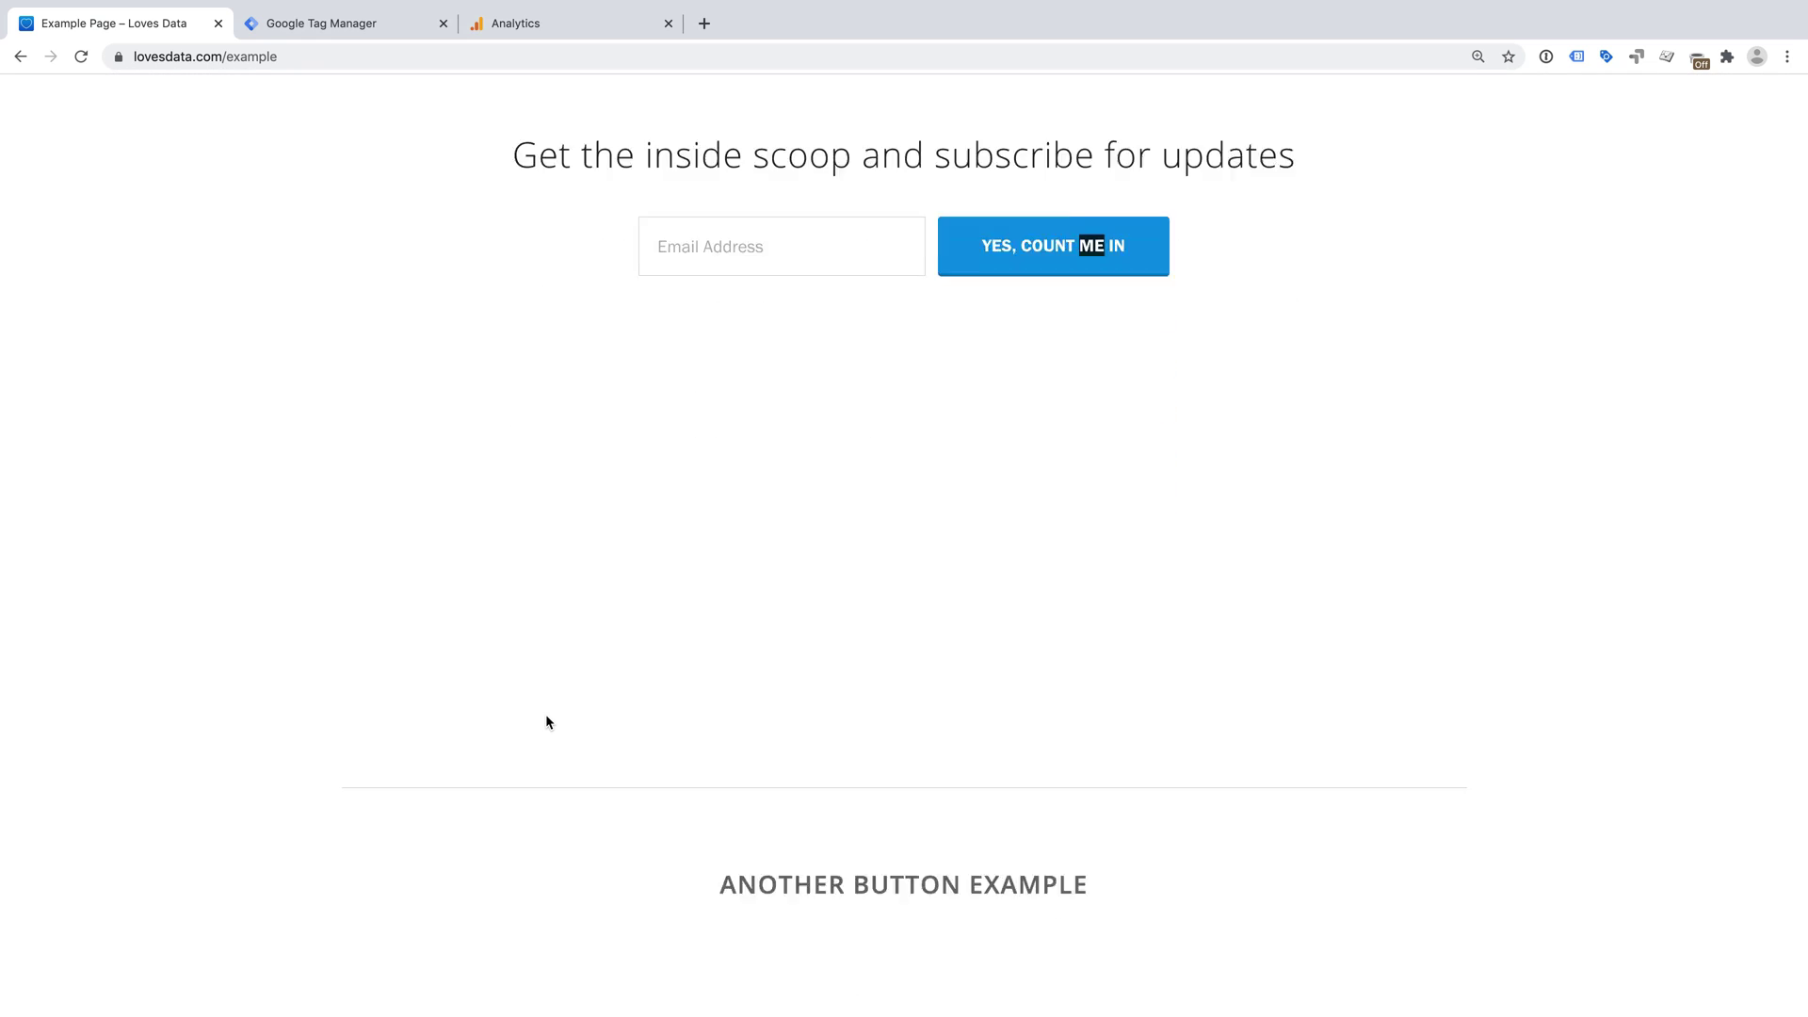
scroll(541, 720, "down", 1)
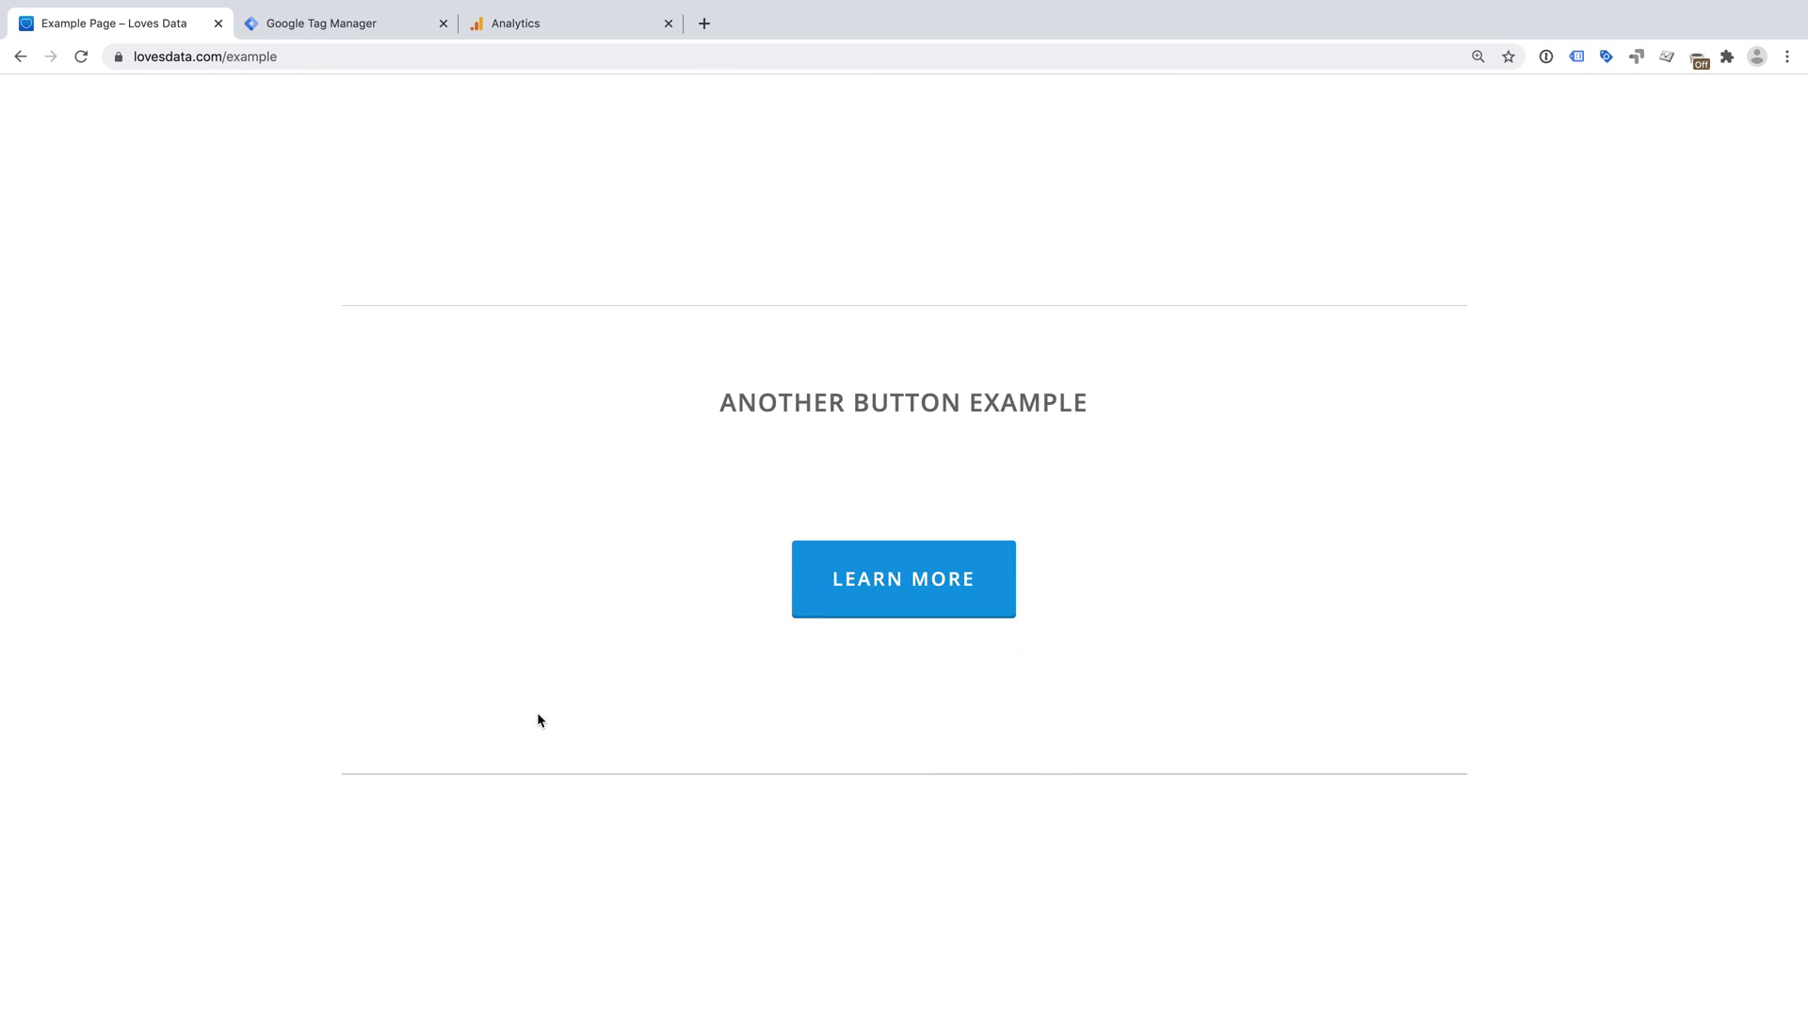
right_click(854, 607)
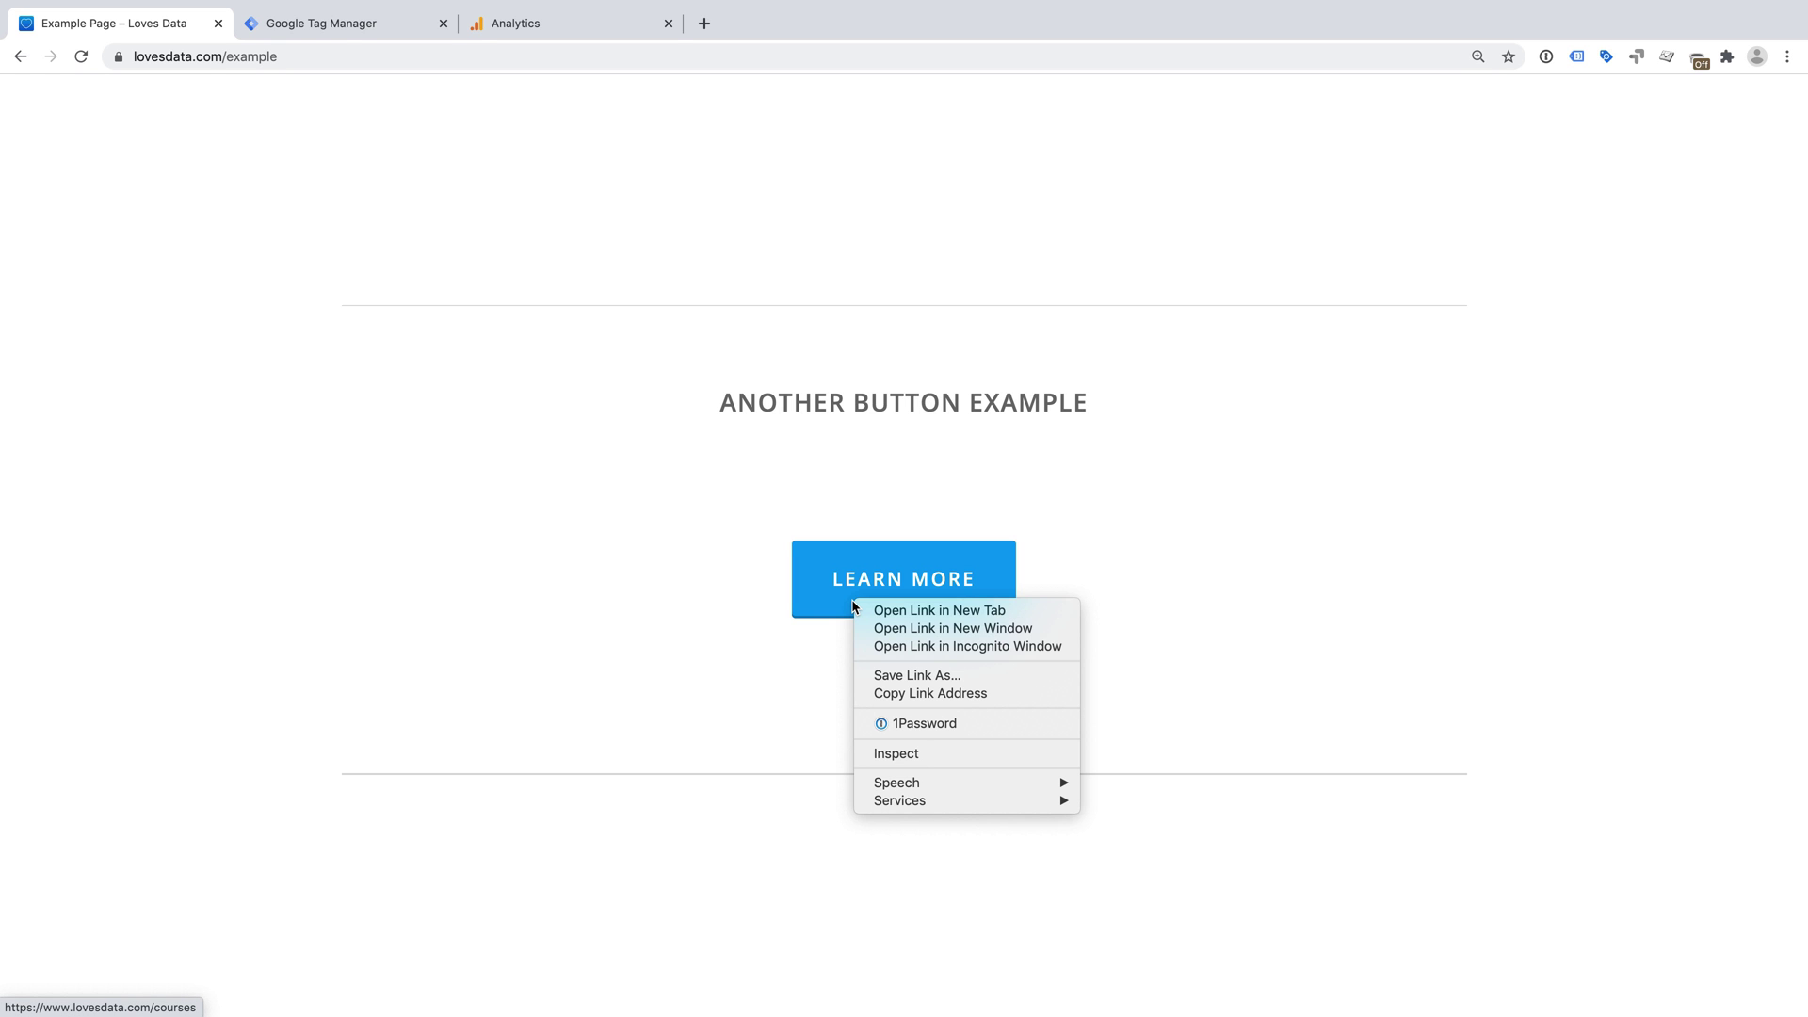
left_click(949, 751)
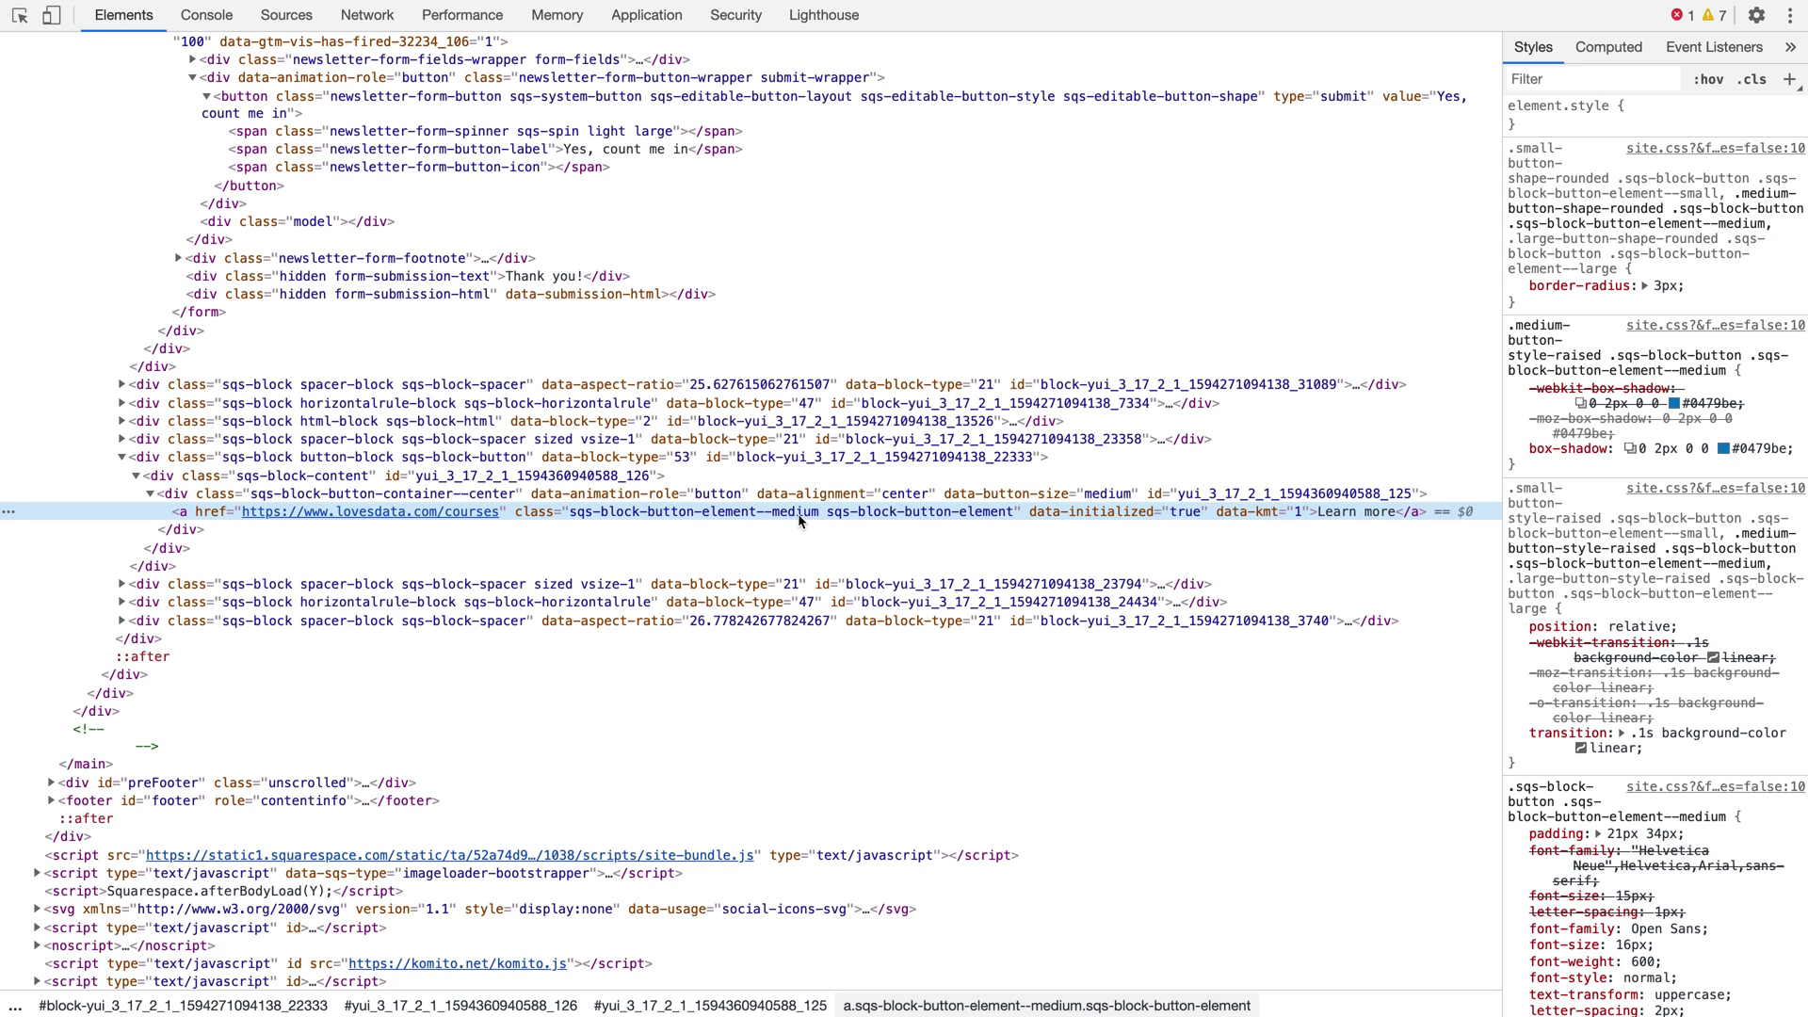
key("ctrl+Left")
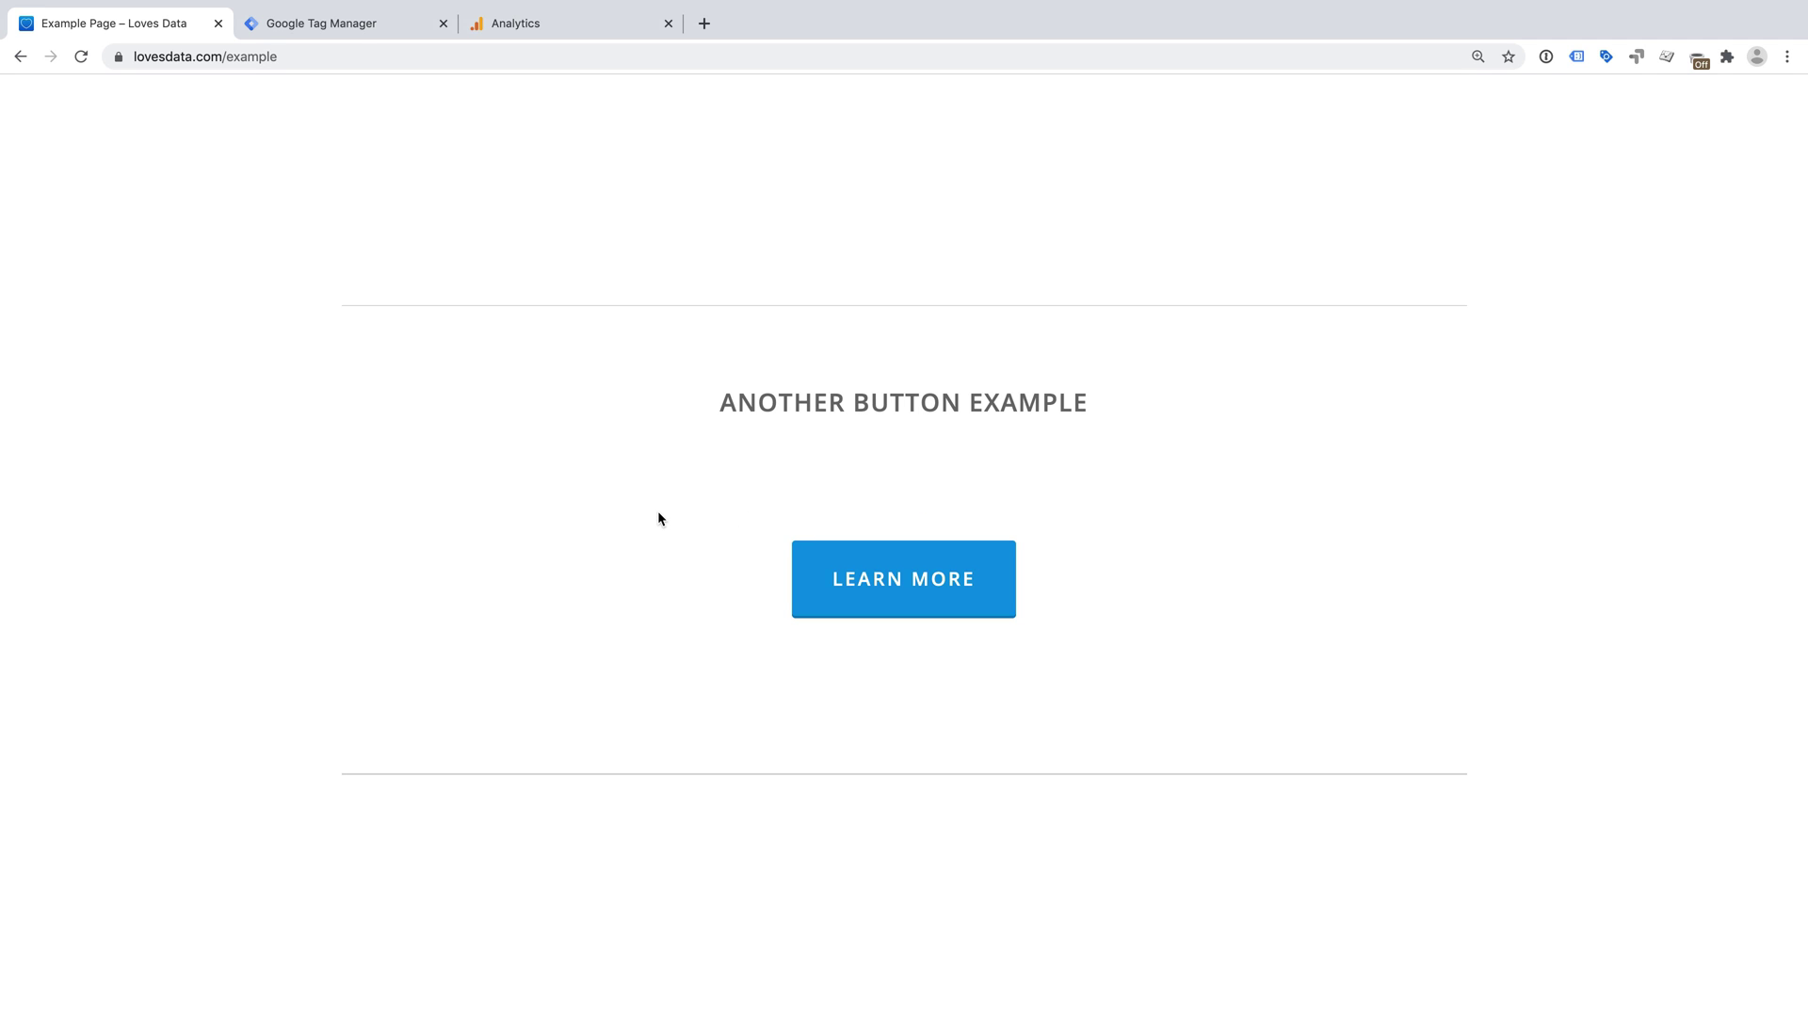
scroll(658, 514, "up", 10)
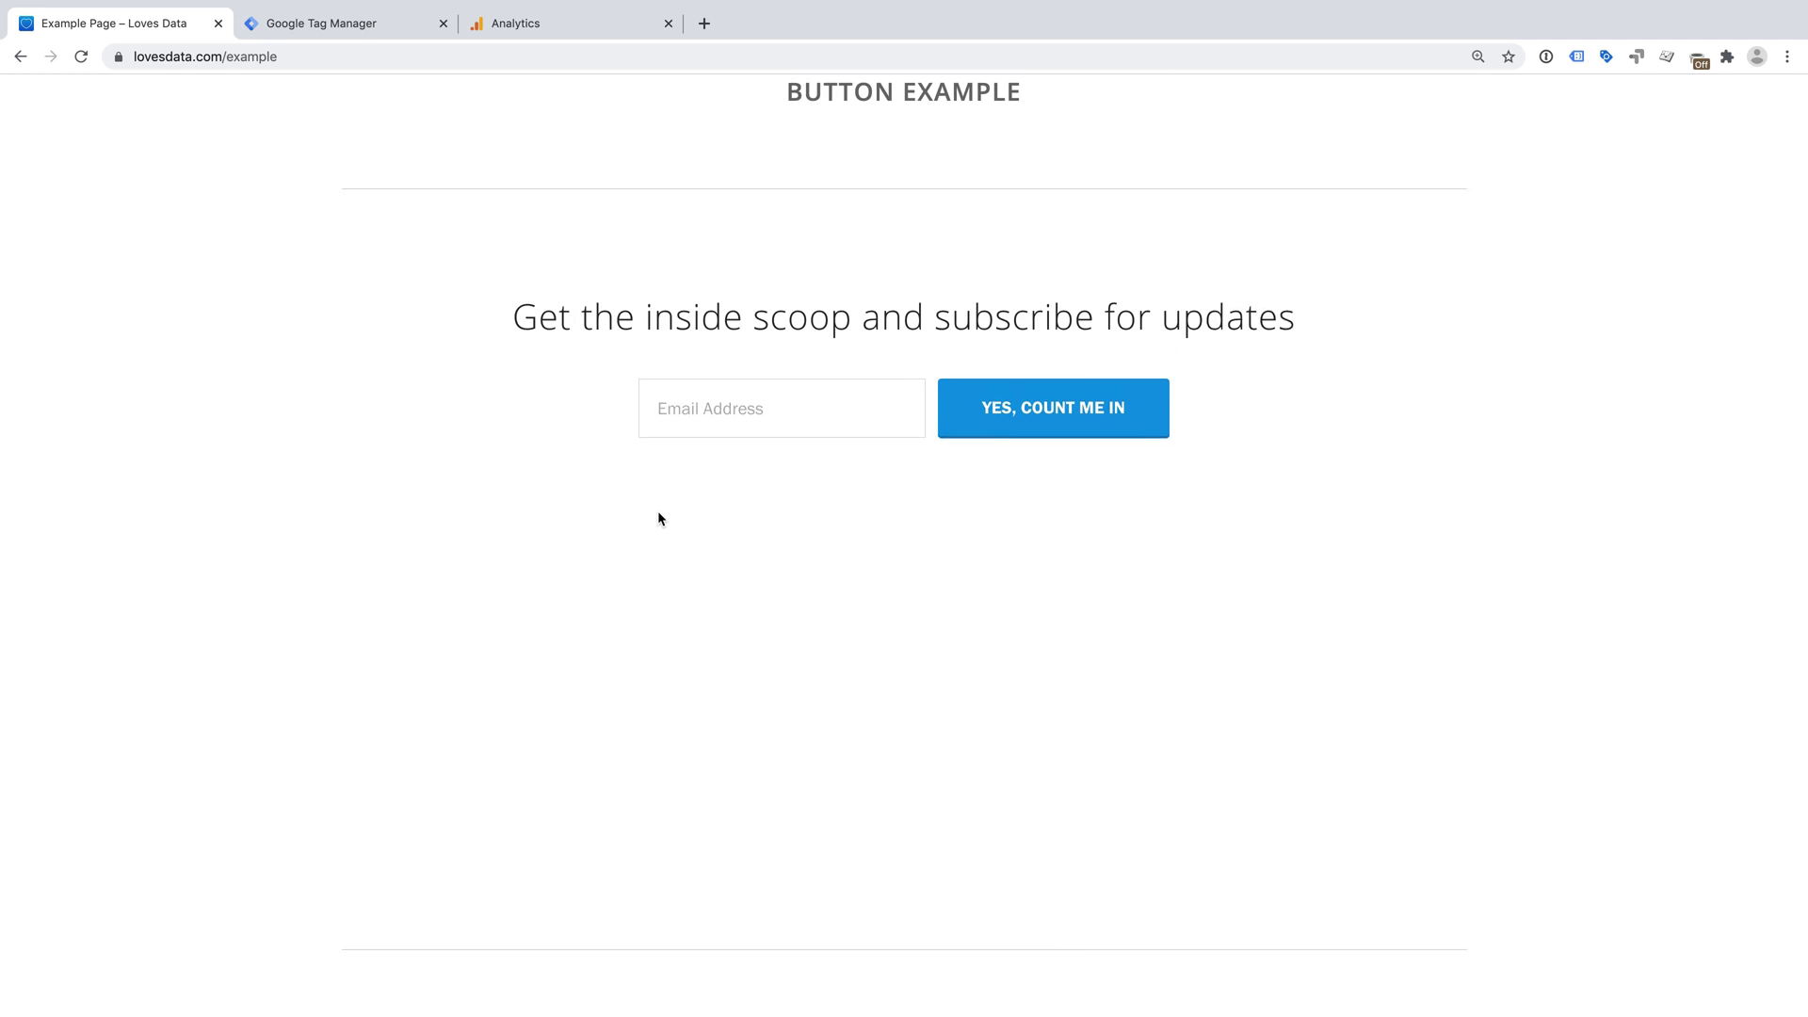
- Return to the page top and switch to the Google Tag Manager tab showing the Loves Data Demo 4.0 Tags list
scroll(658, 510, "up", 3)
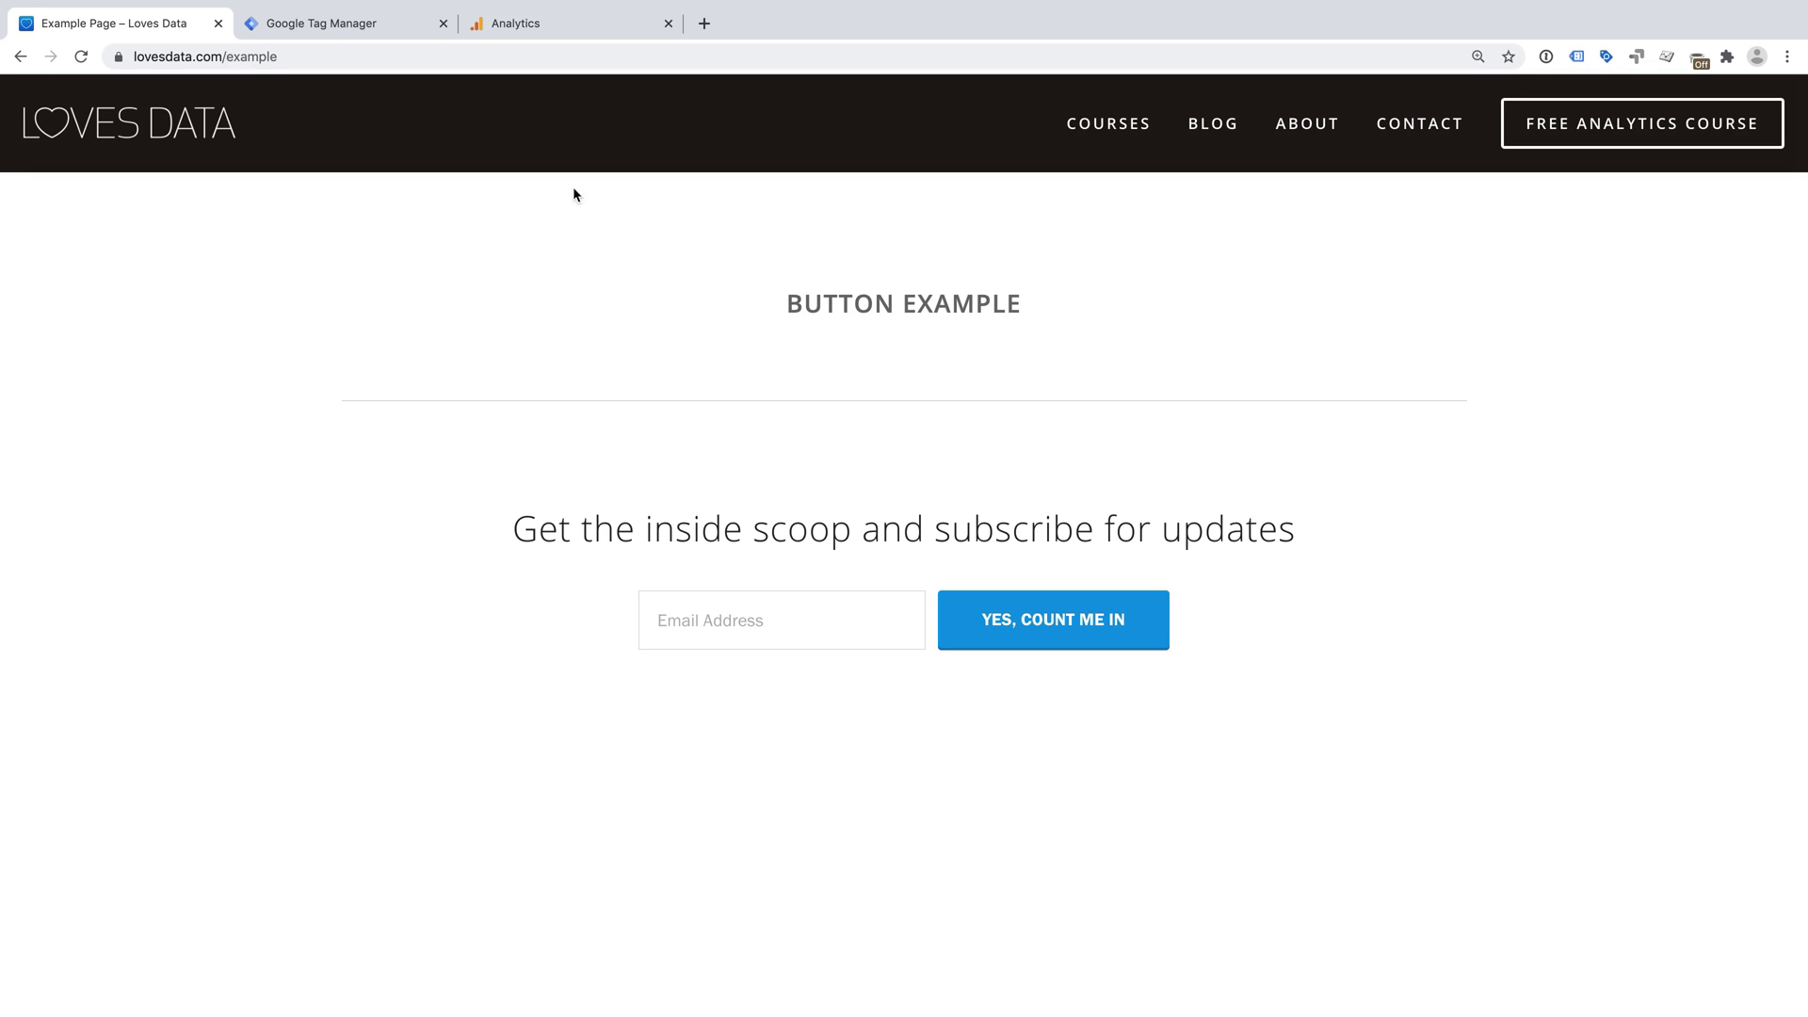
left_click(406, 34)
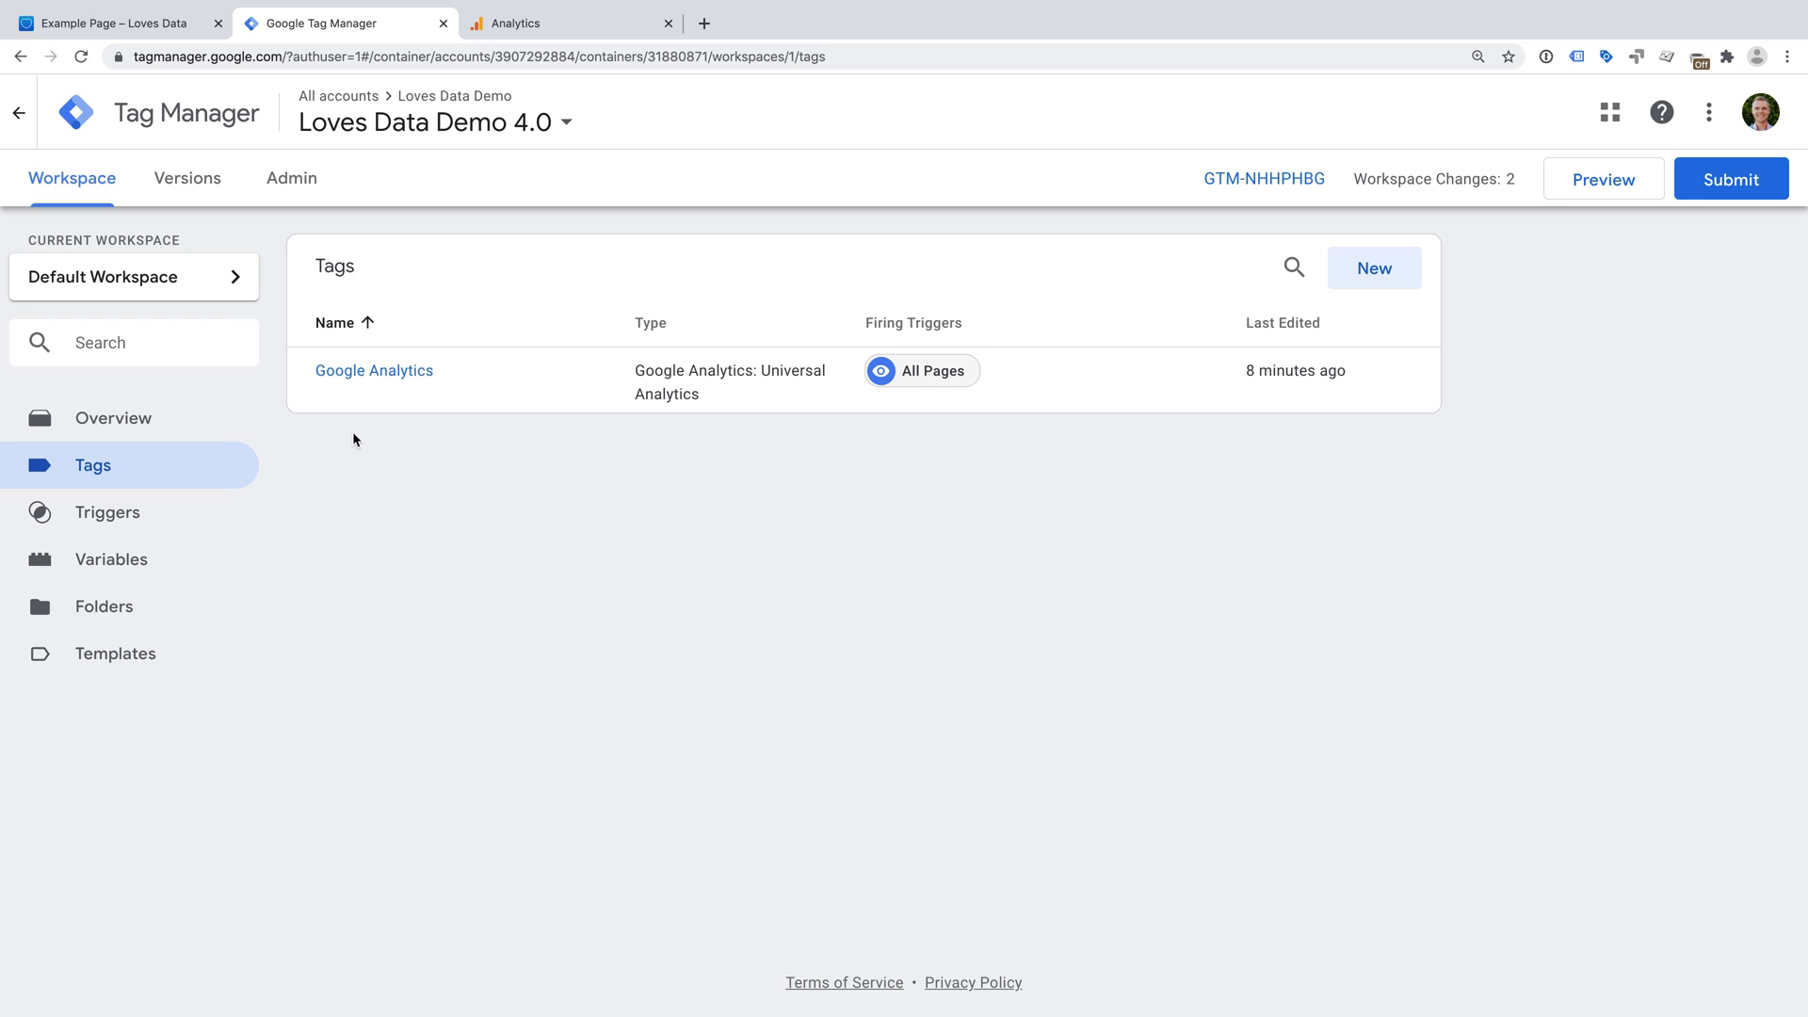
- From the Variables page, configure built-in variables and enable Click Classes in the Clicks section
left_click(181, 564)
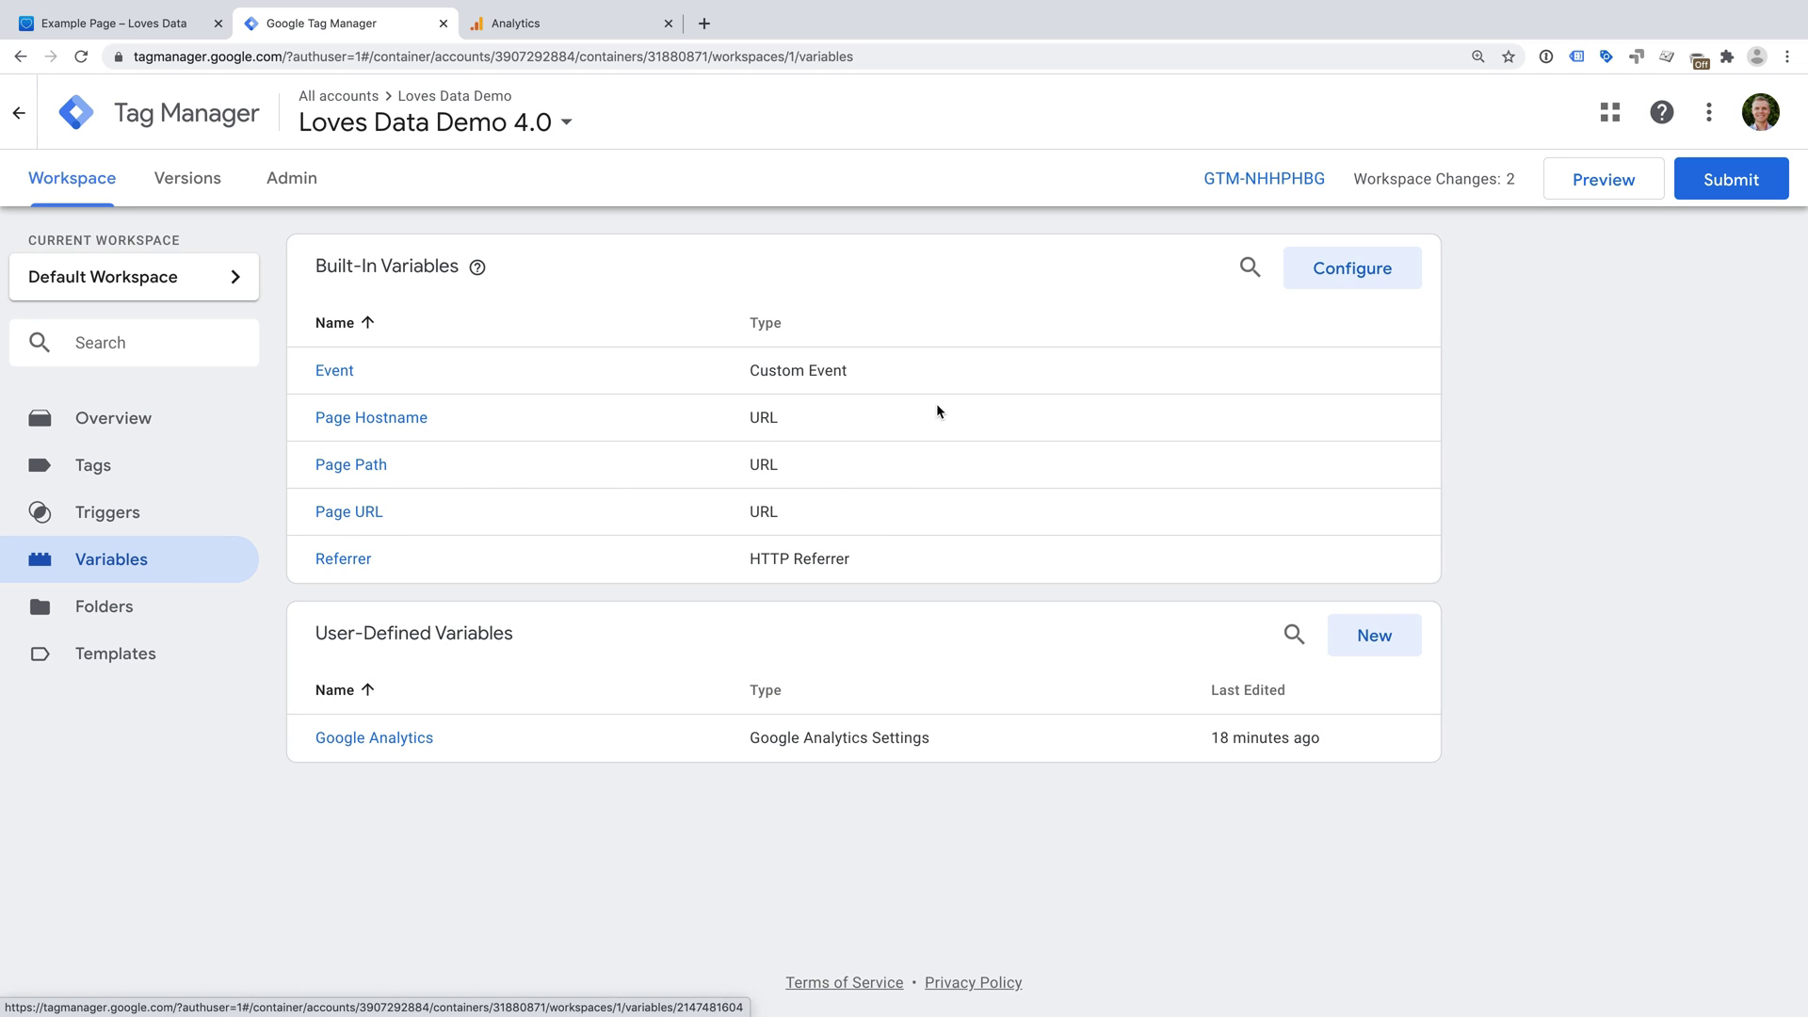
left_click(1307, 277)
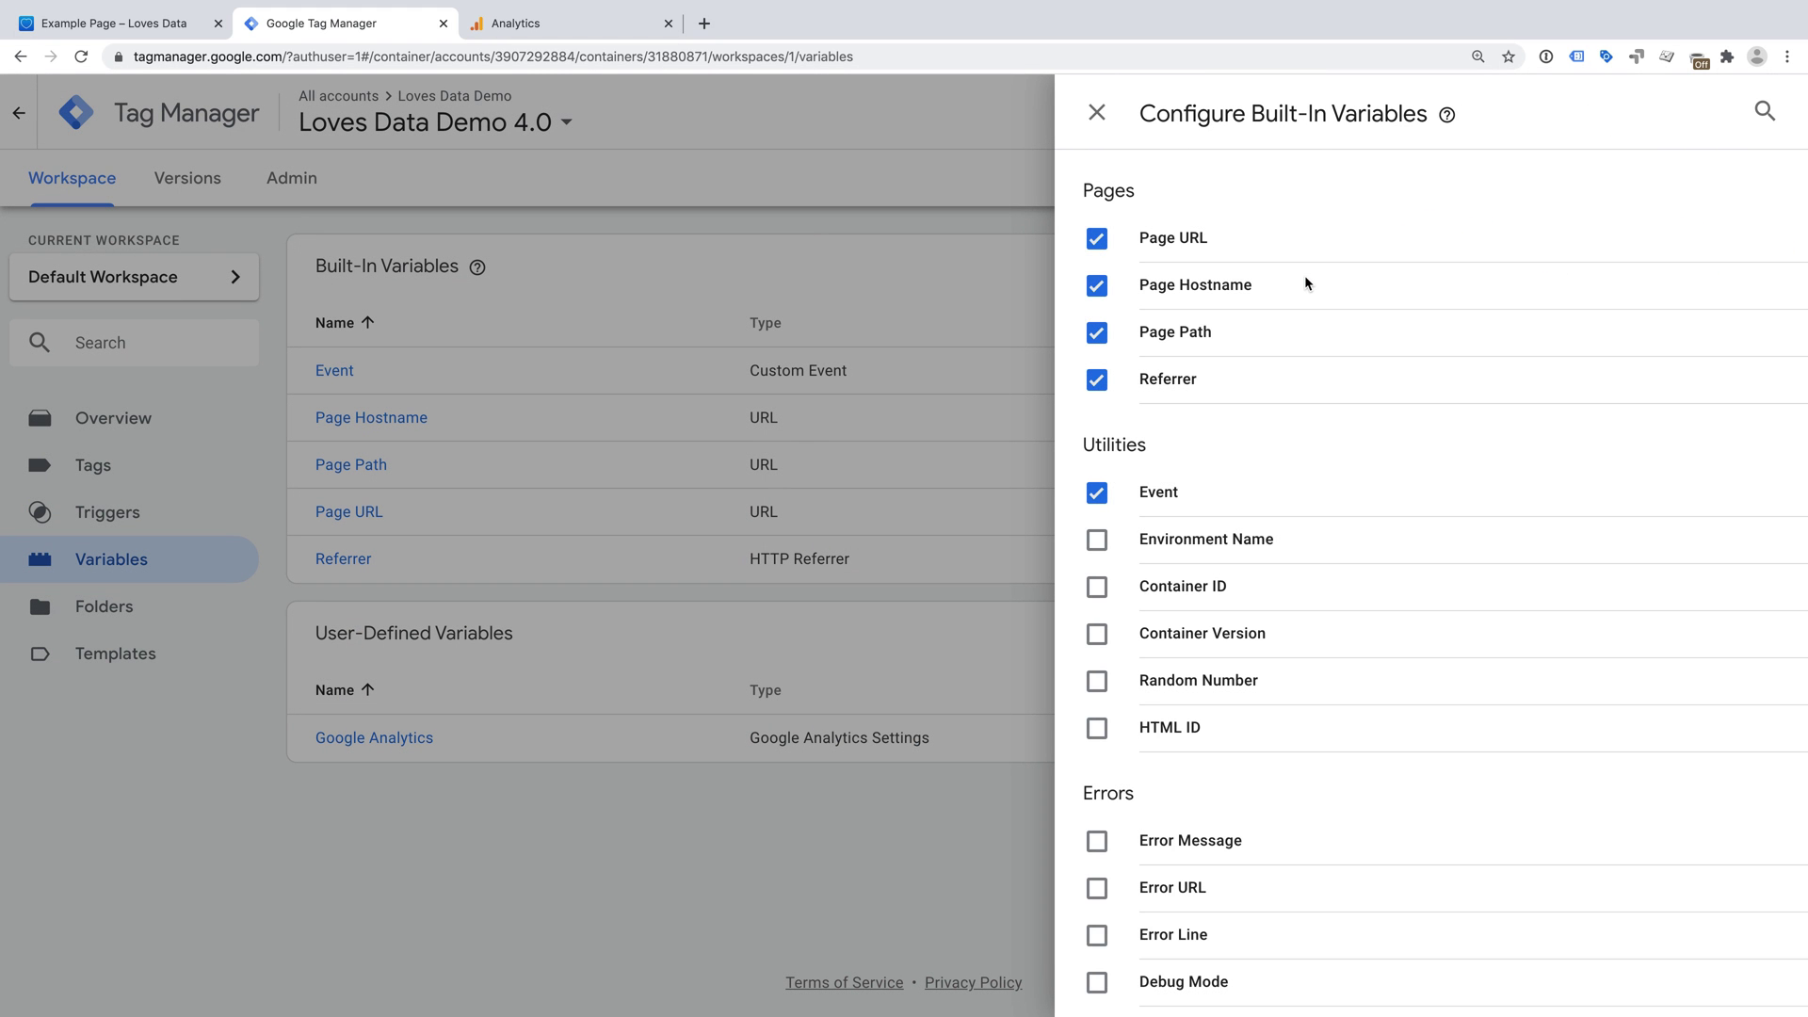
scroll(1309, 353, "down", 3)
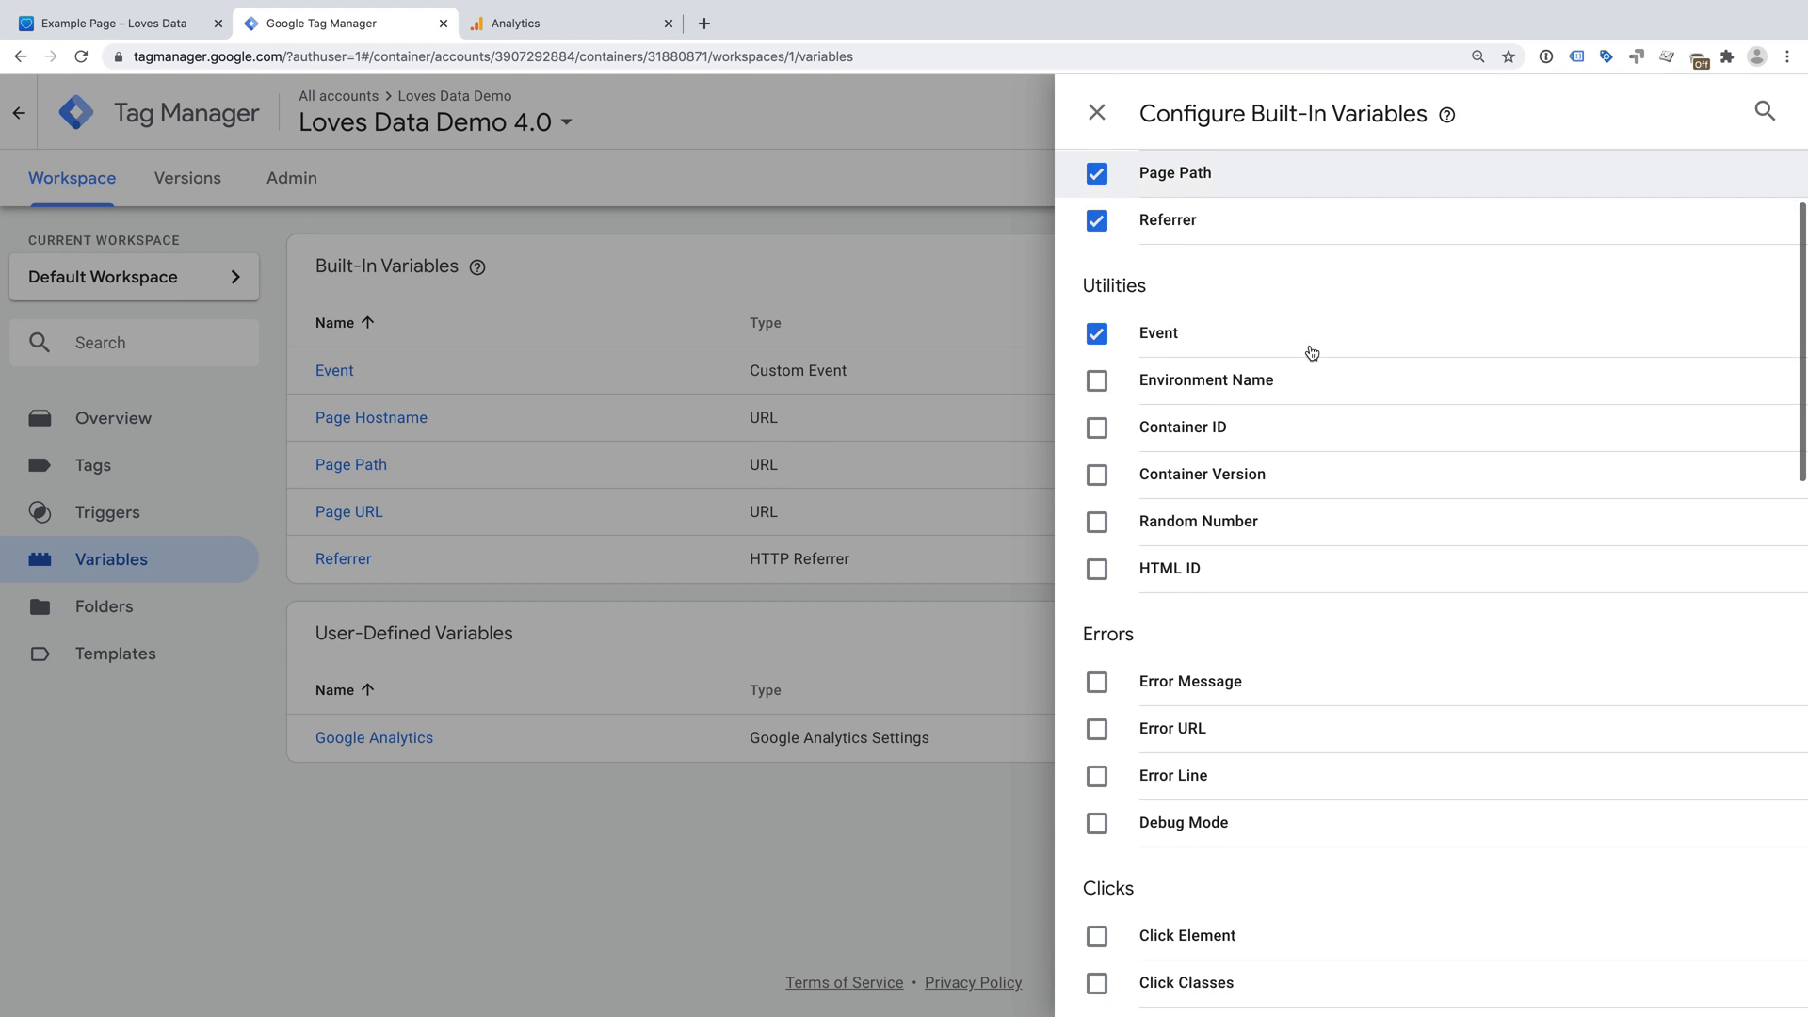
scroll(1311, 352, "down", 4)
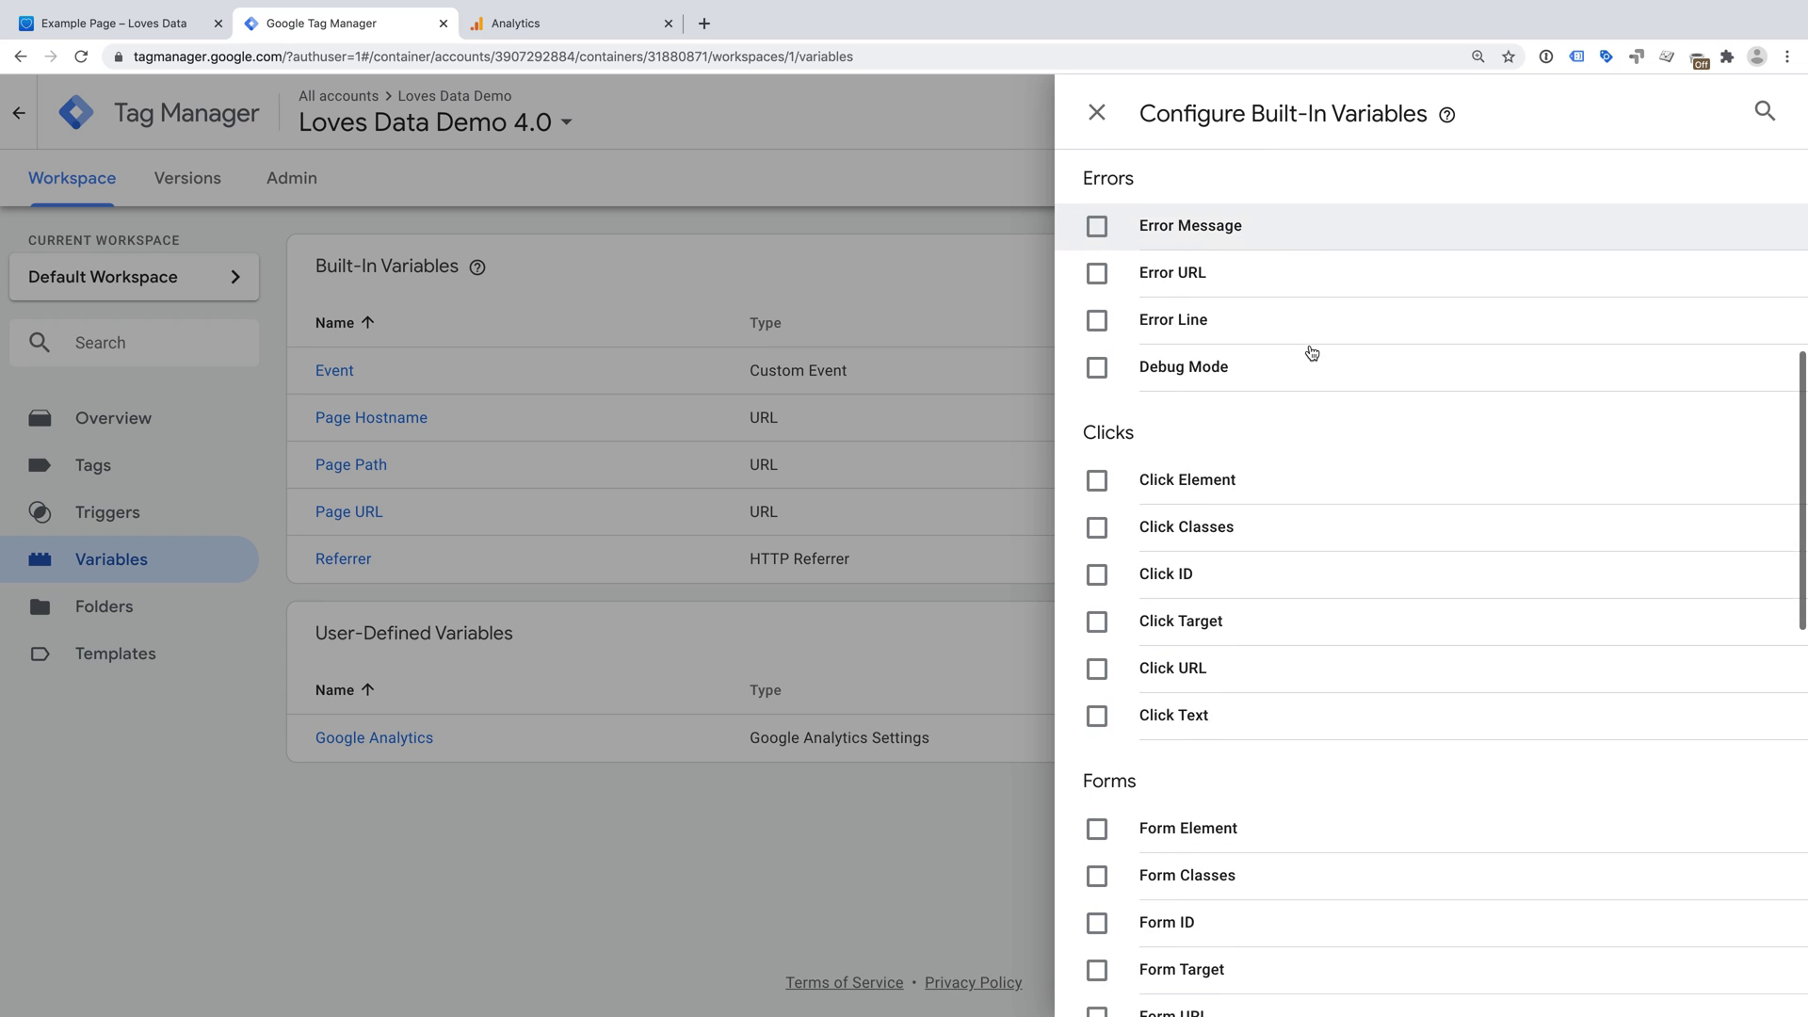
scroll(1312, 352, "down", 1)
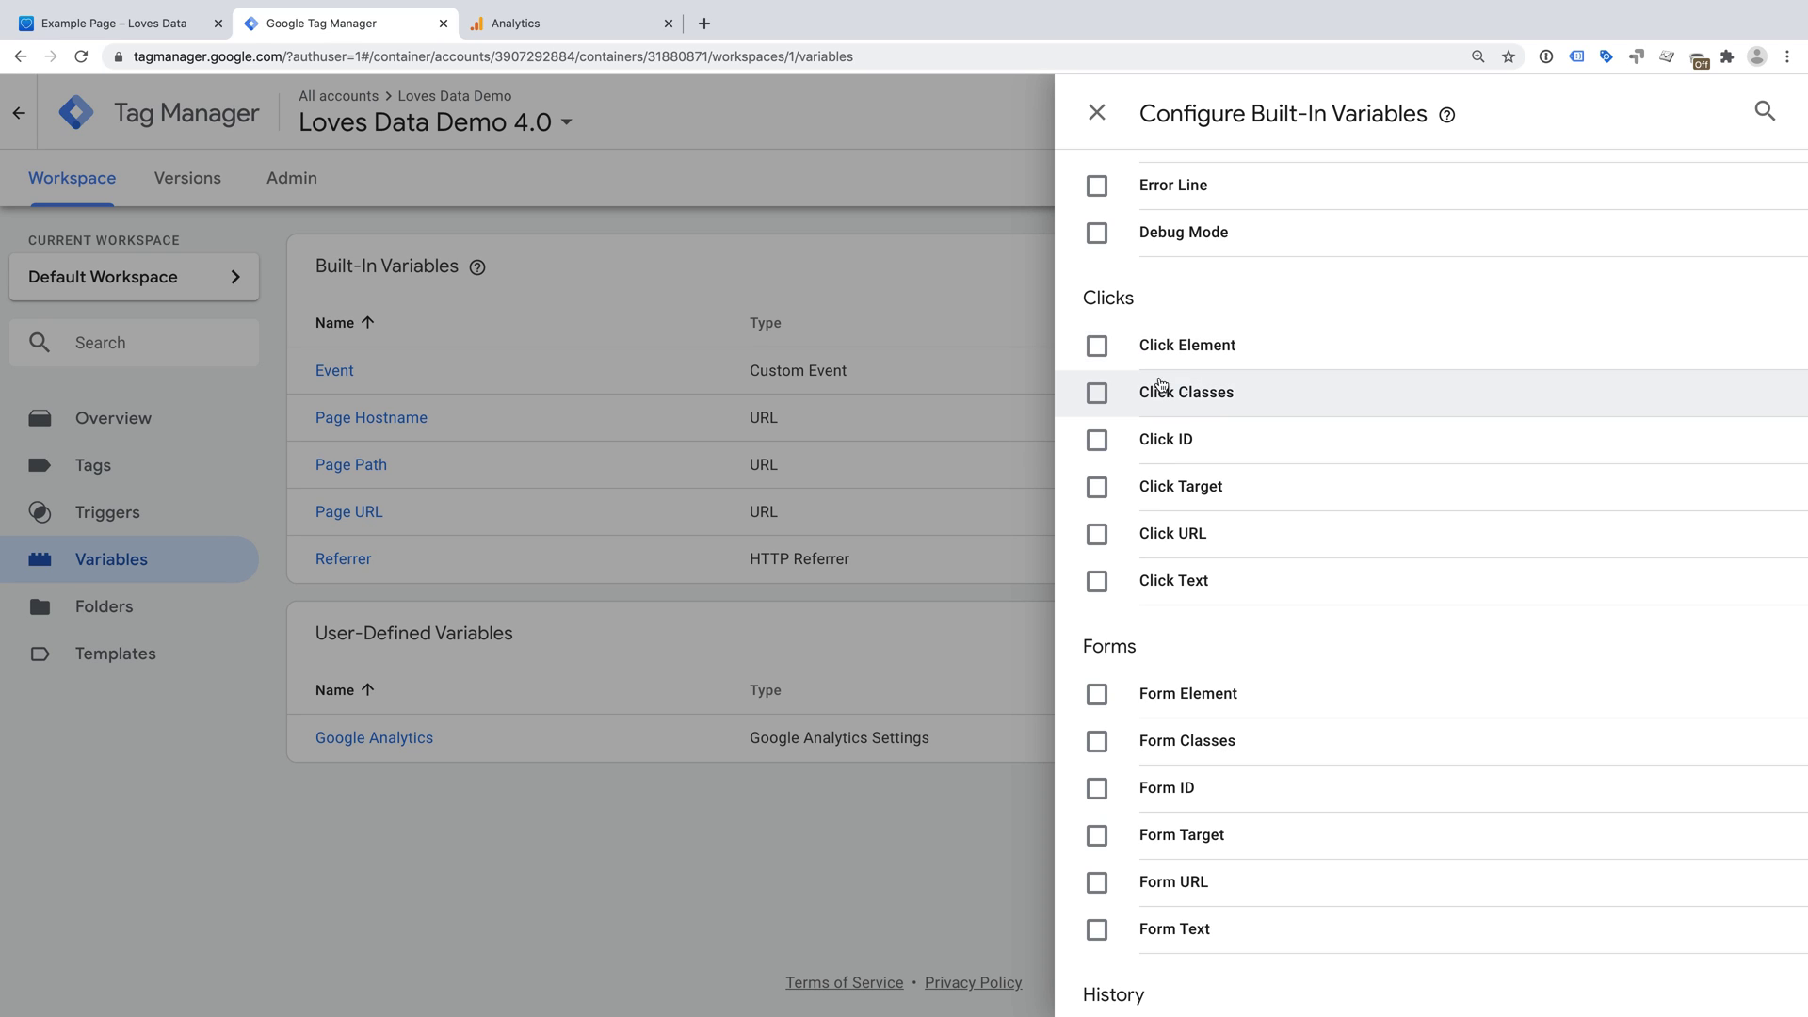
left_click(1097, 396)
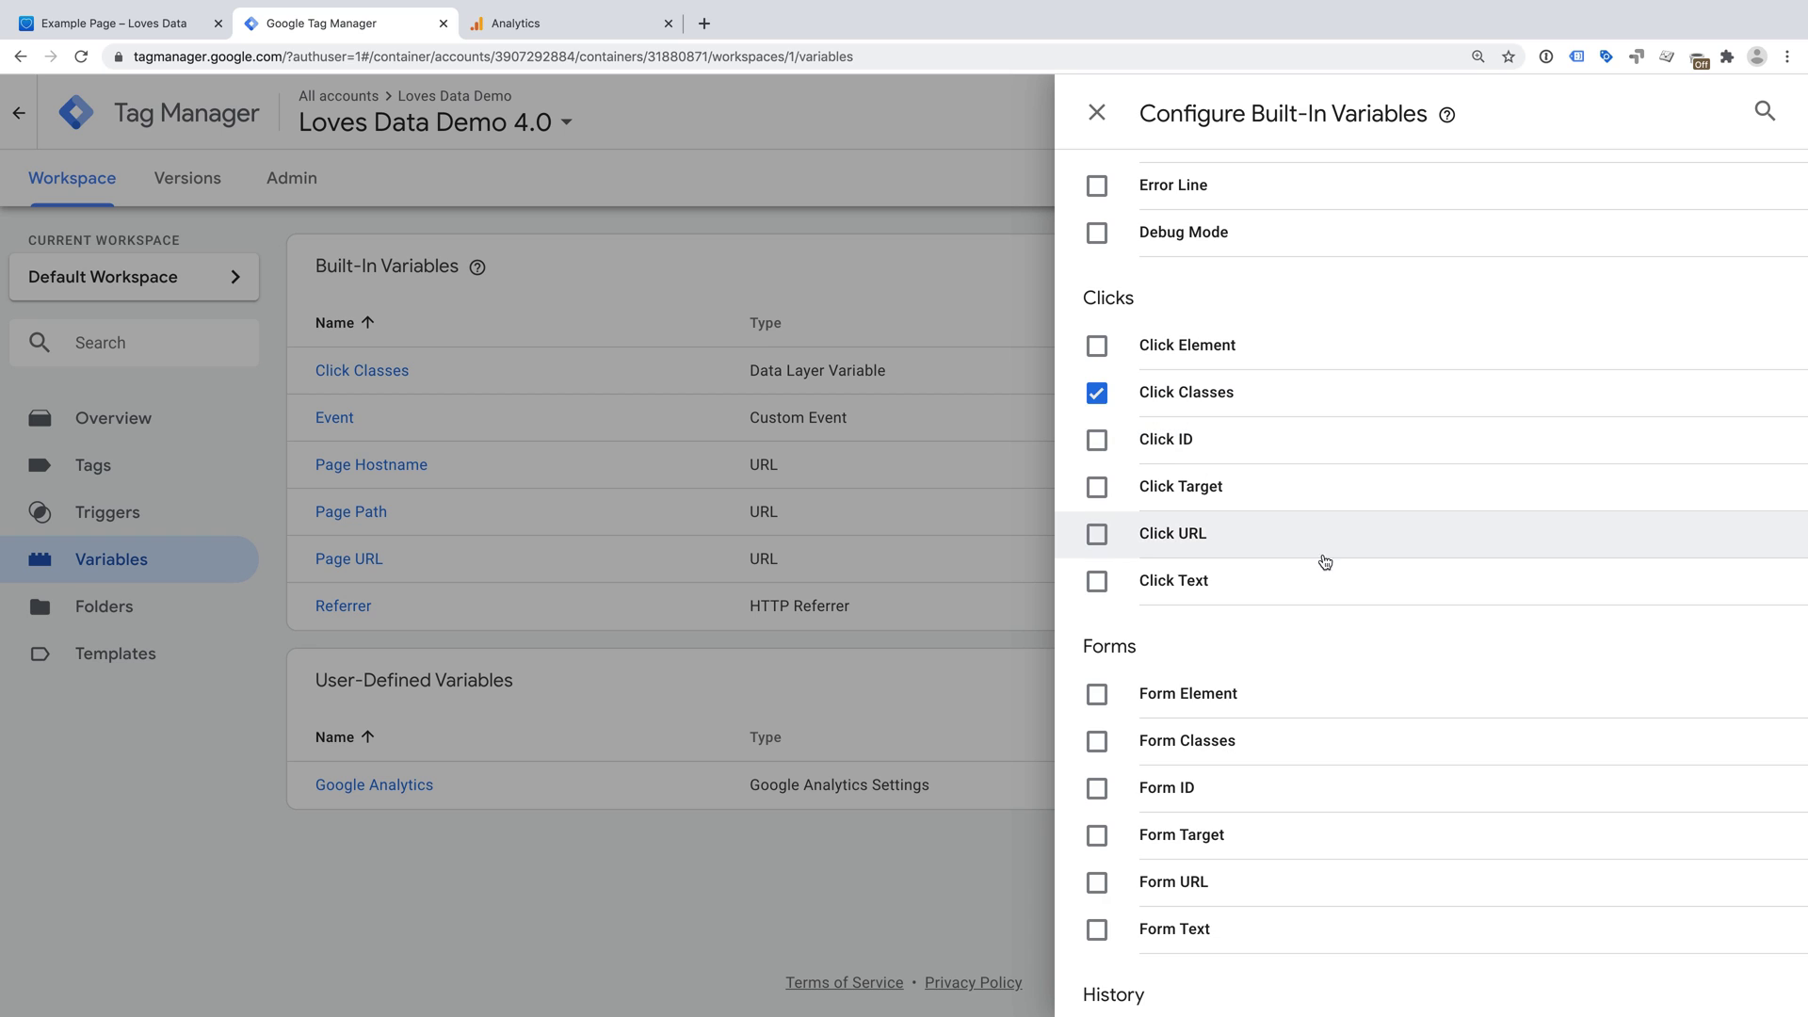
- Tick and untick Form Classes and Form ID, leaving only Click Classes enabled
scroll(1323, 558, "down", 2)
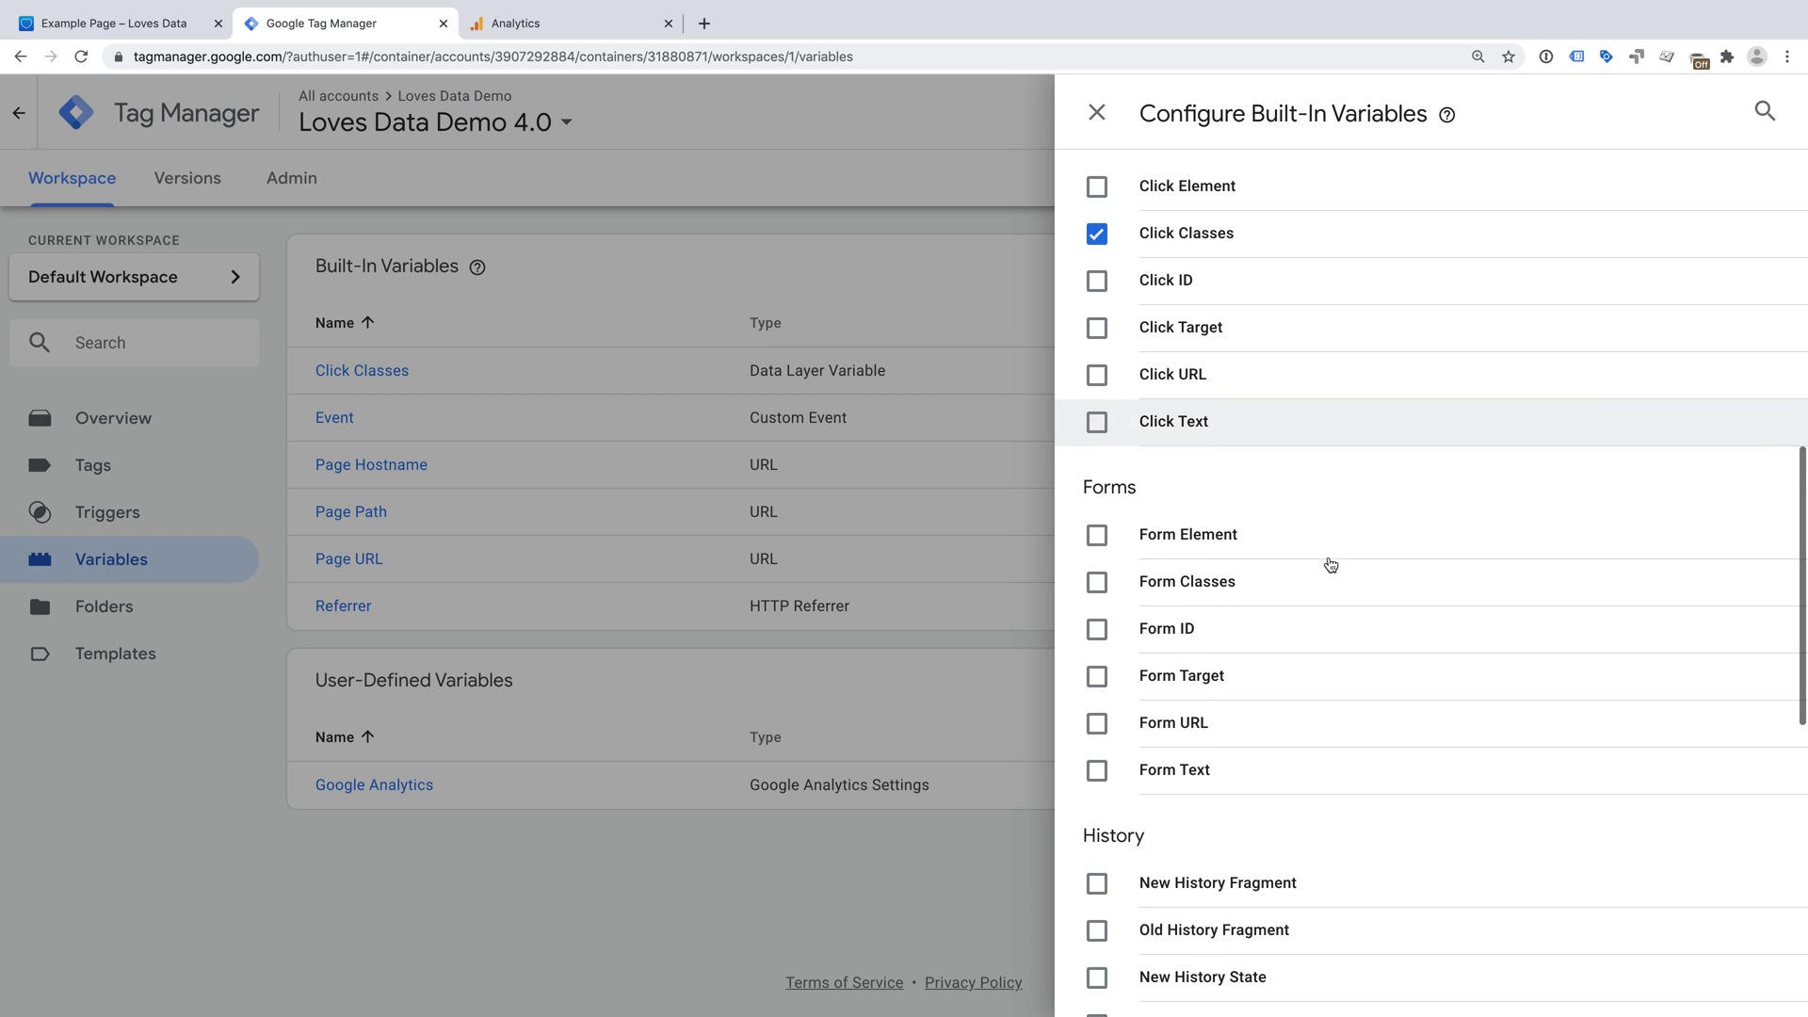
left_click(1096, 586)
left_click(1096, 584)
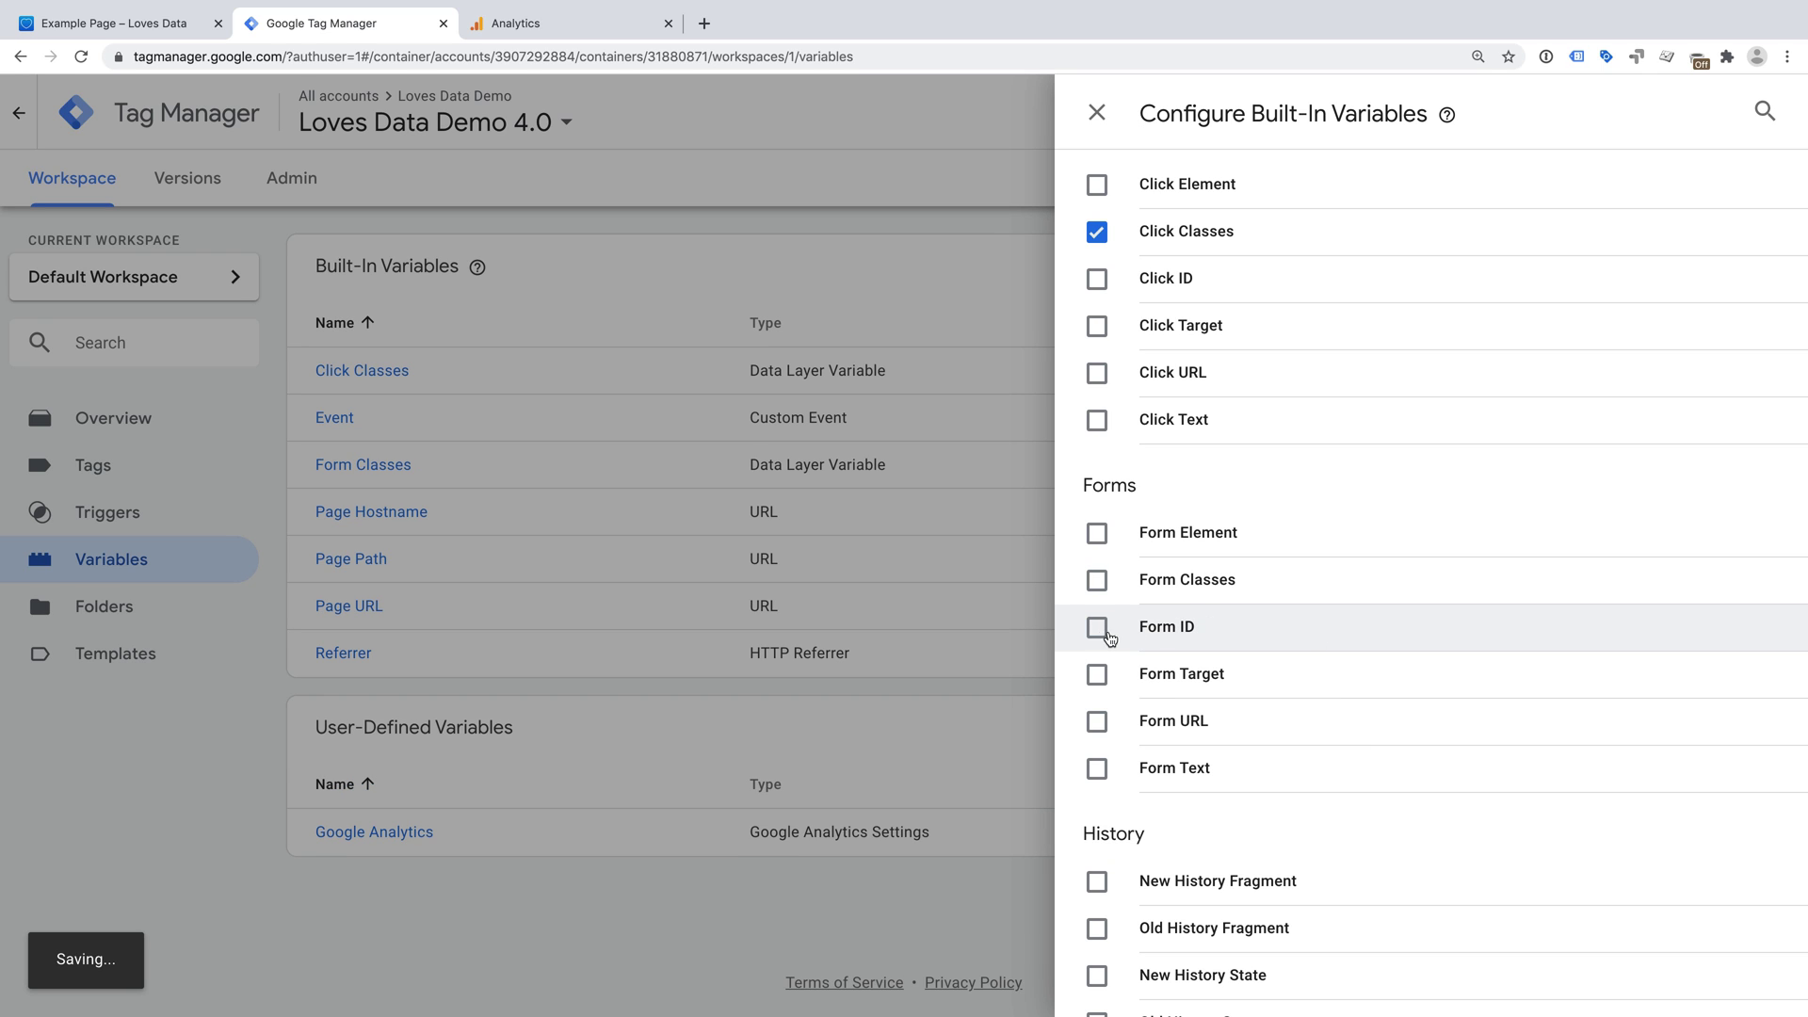
left_click(1098, 632)
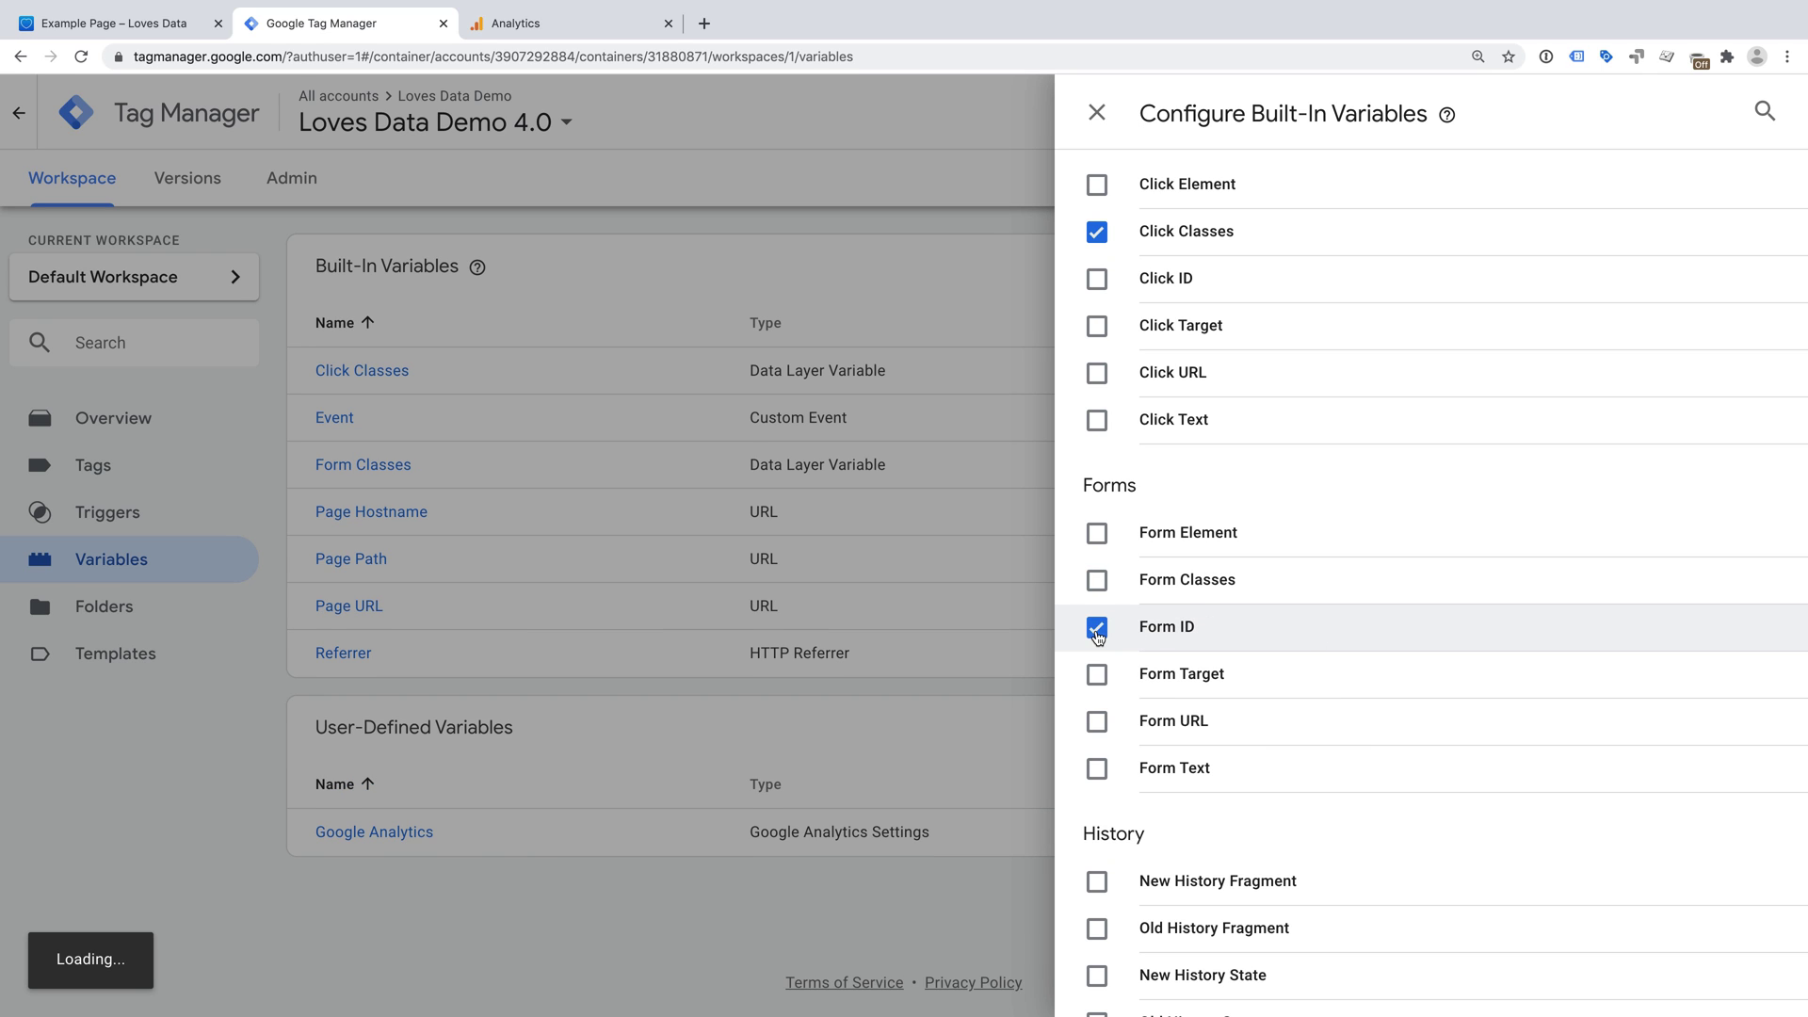
left_click(1098, 633)
scroll(1329, 599, "up", 1)
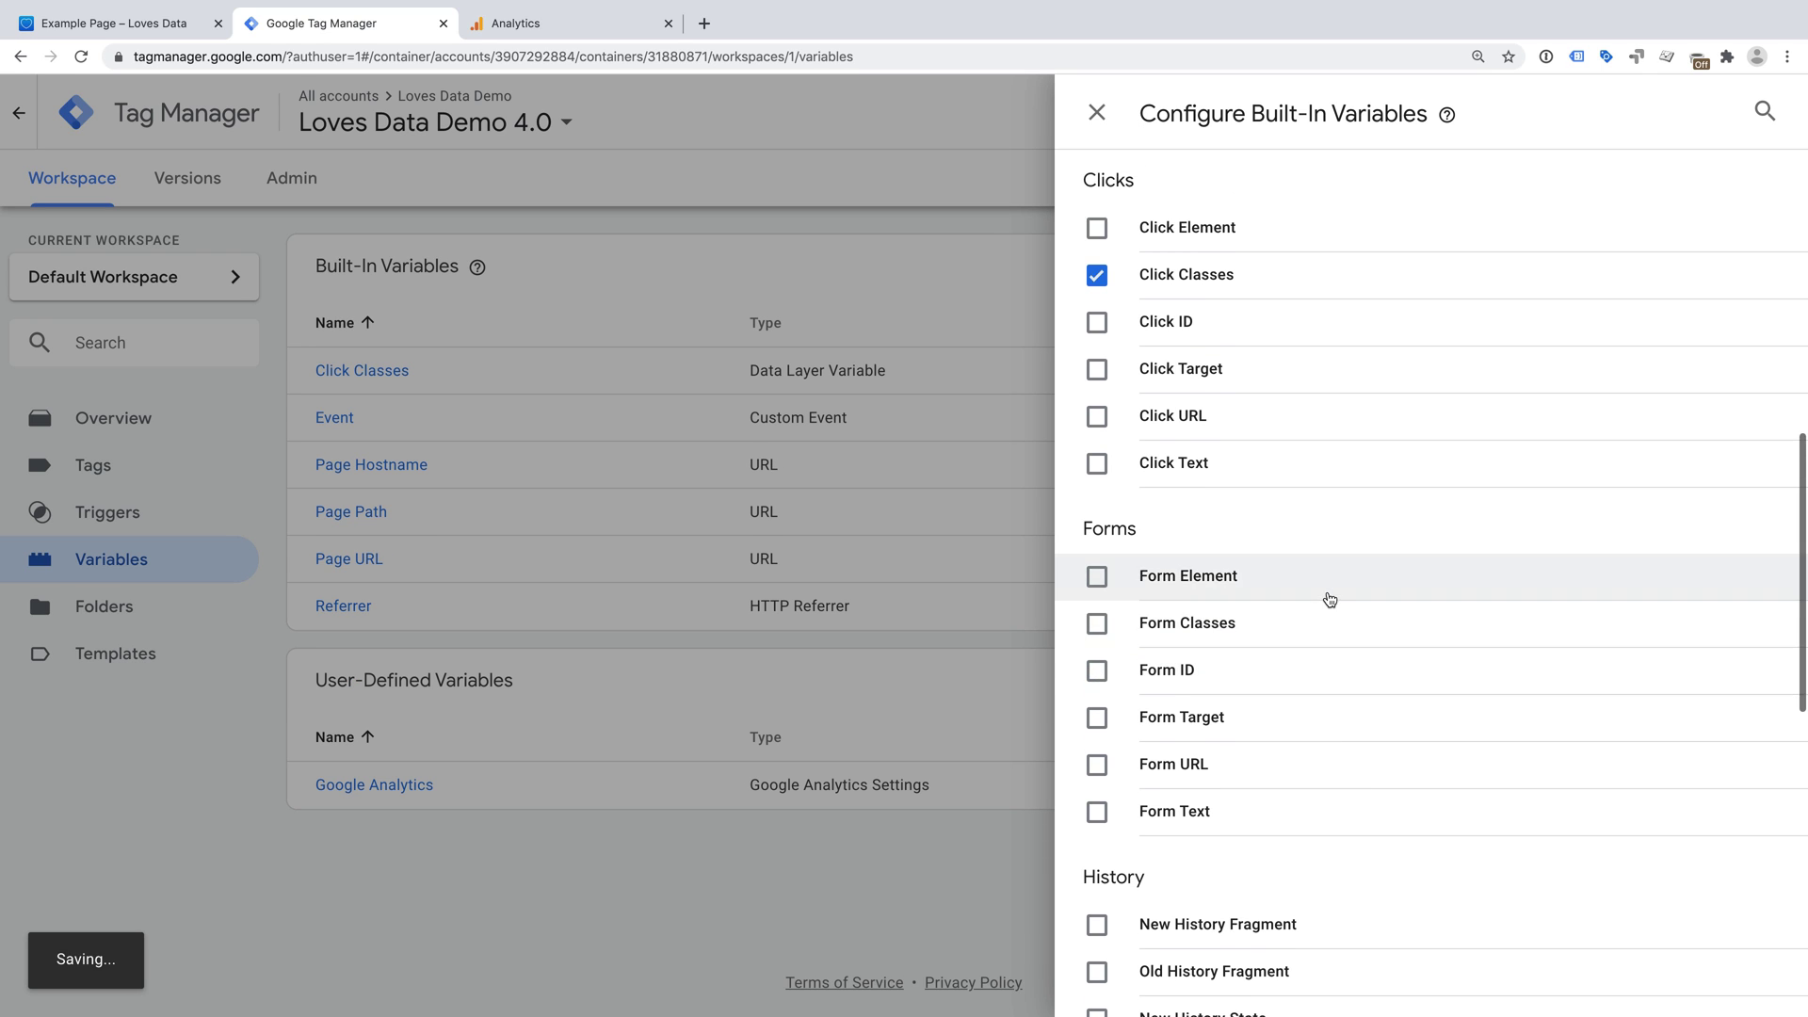
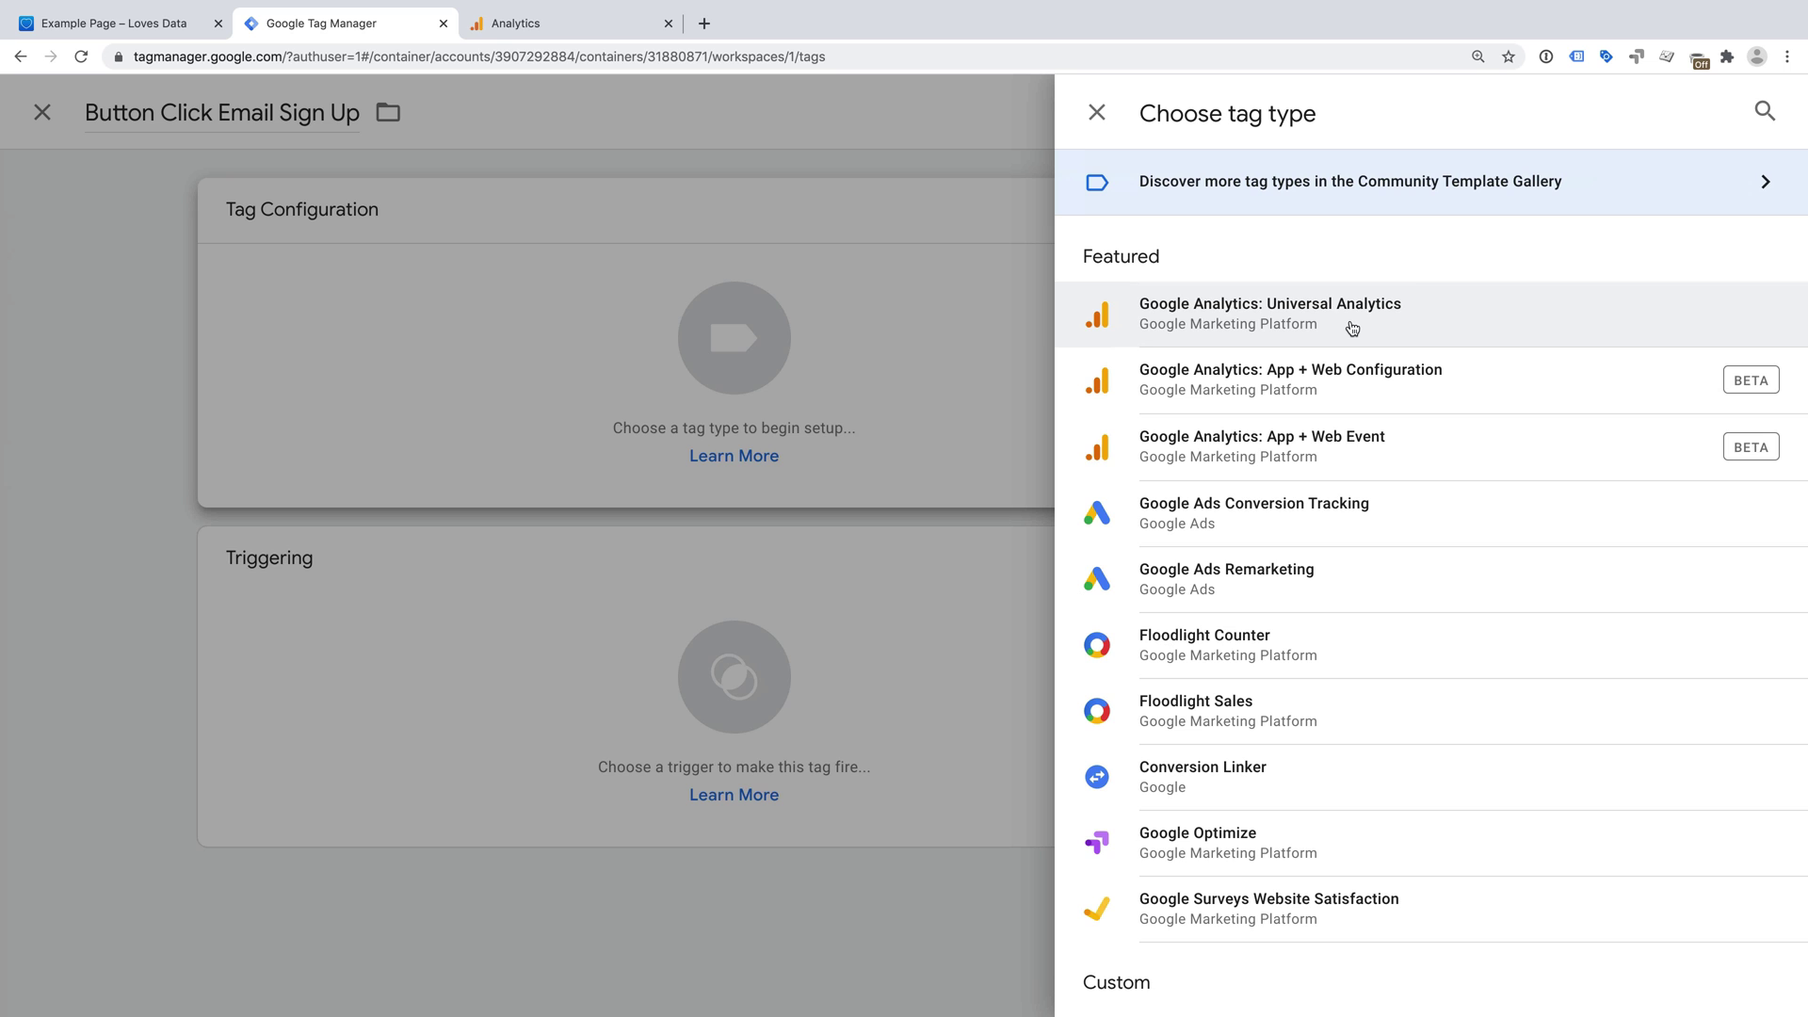
- Make the tag a Google Analytics: Universal Analytics tag with Track Type Event
left_click(1352, 328)
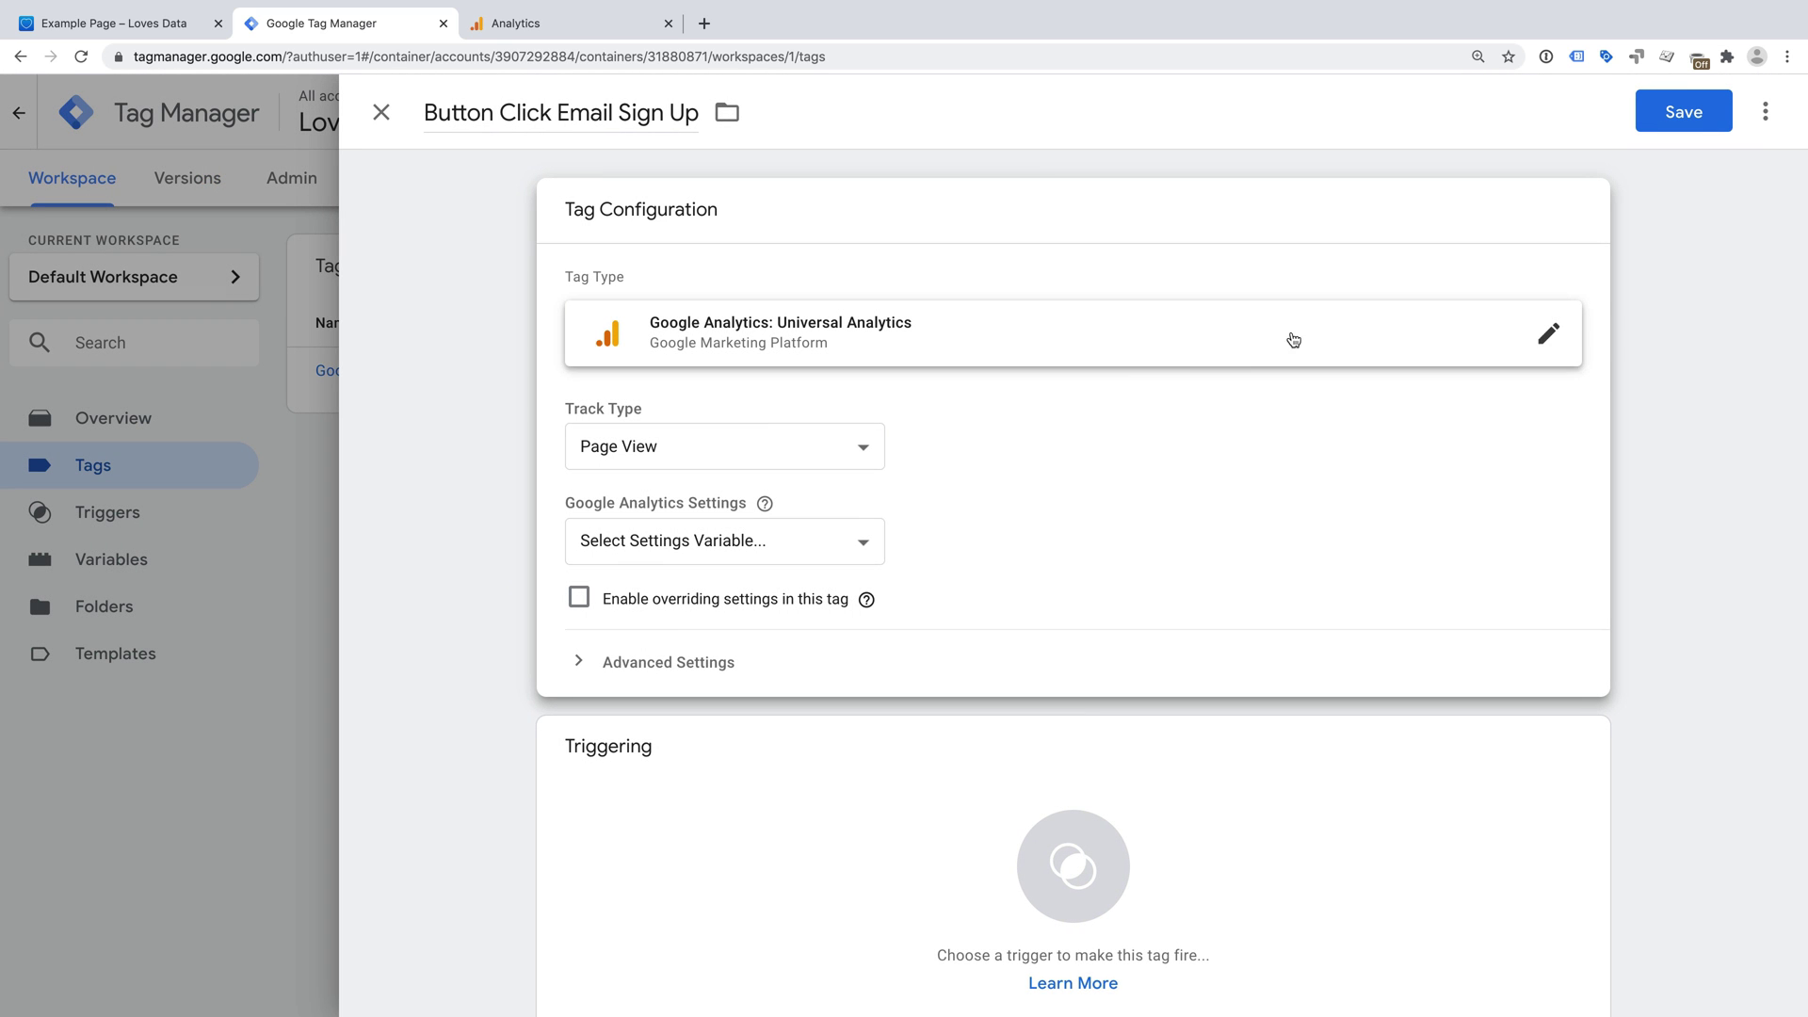
left_click(811, 454)
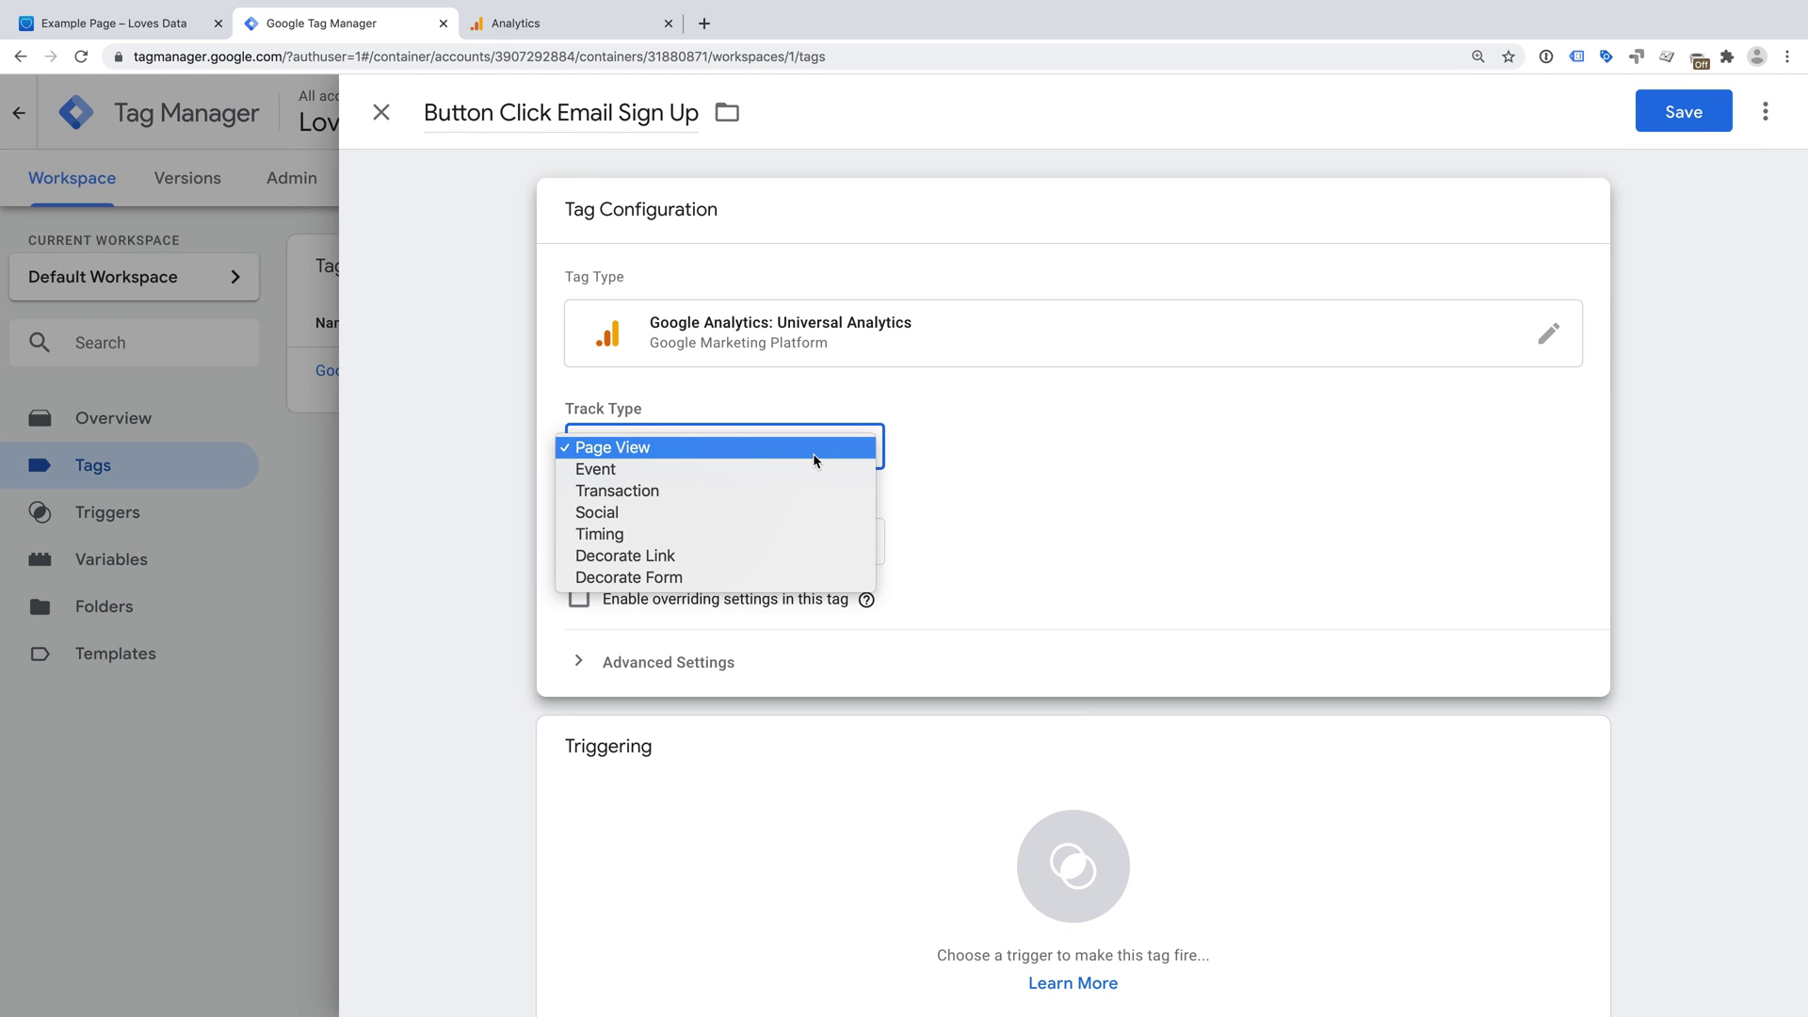
left_click(646, 474)
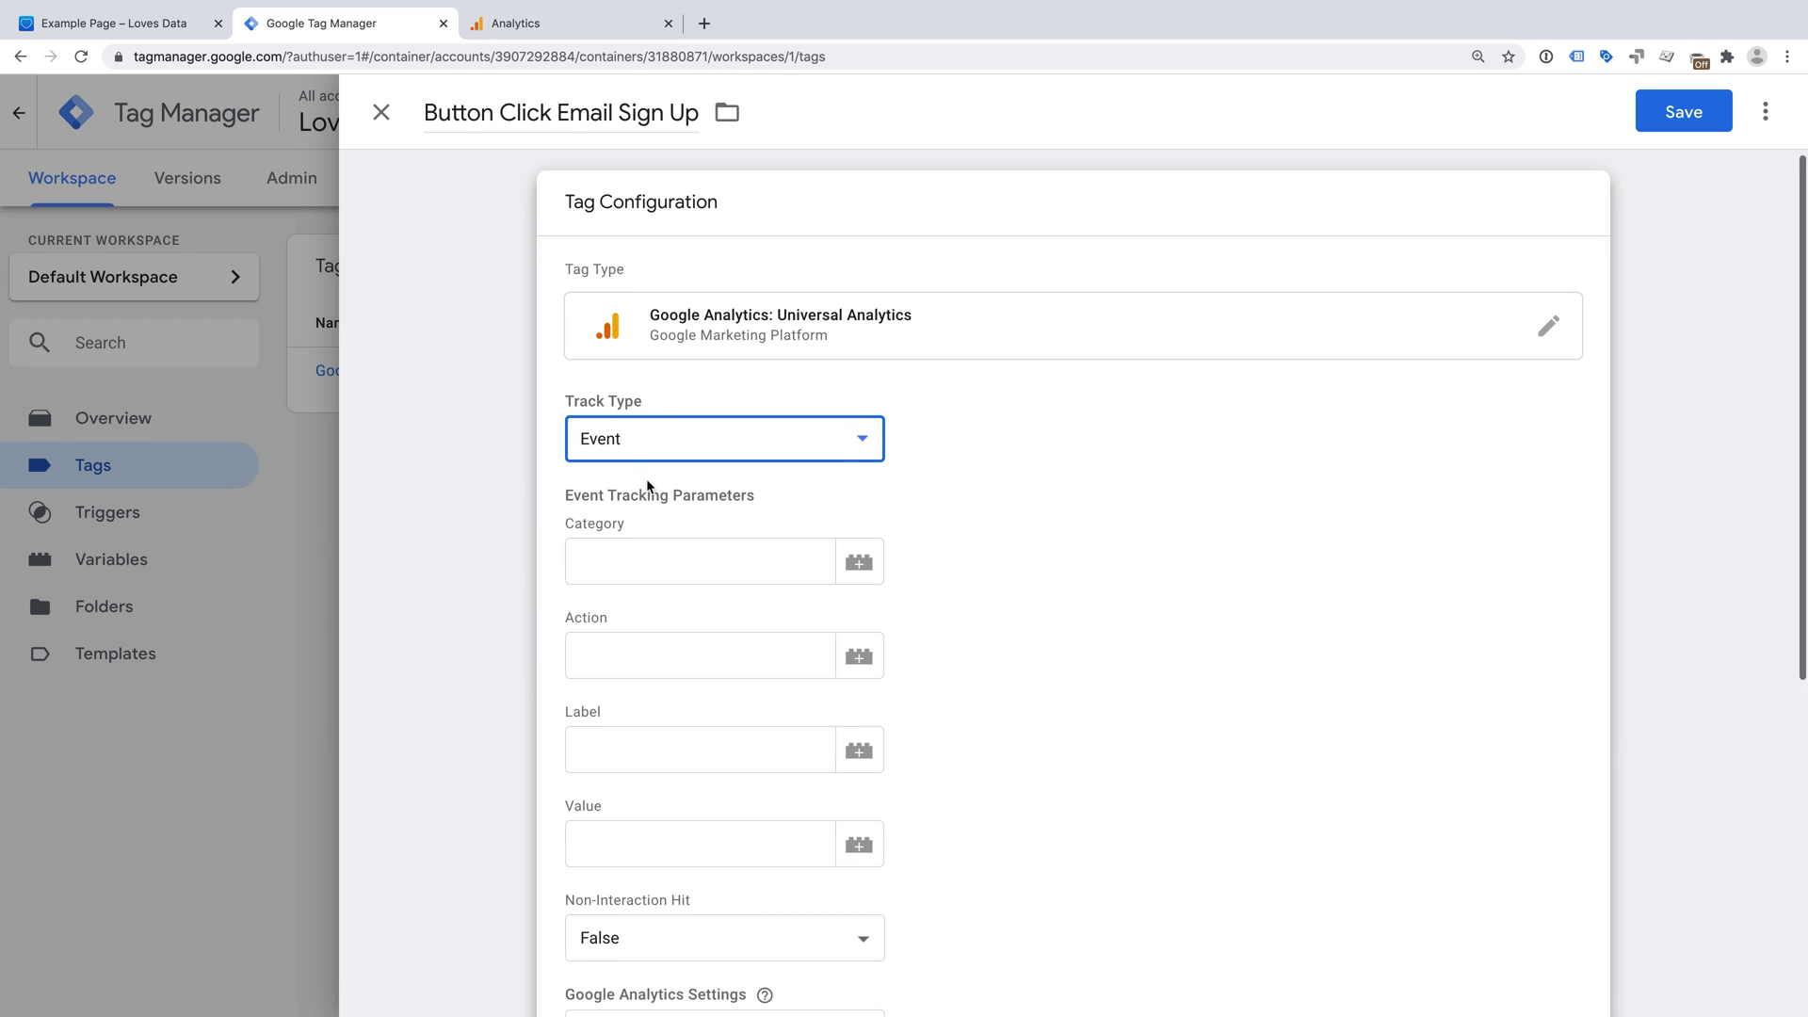
scroll(646, 478, "down", 2)
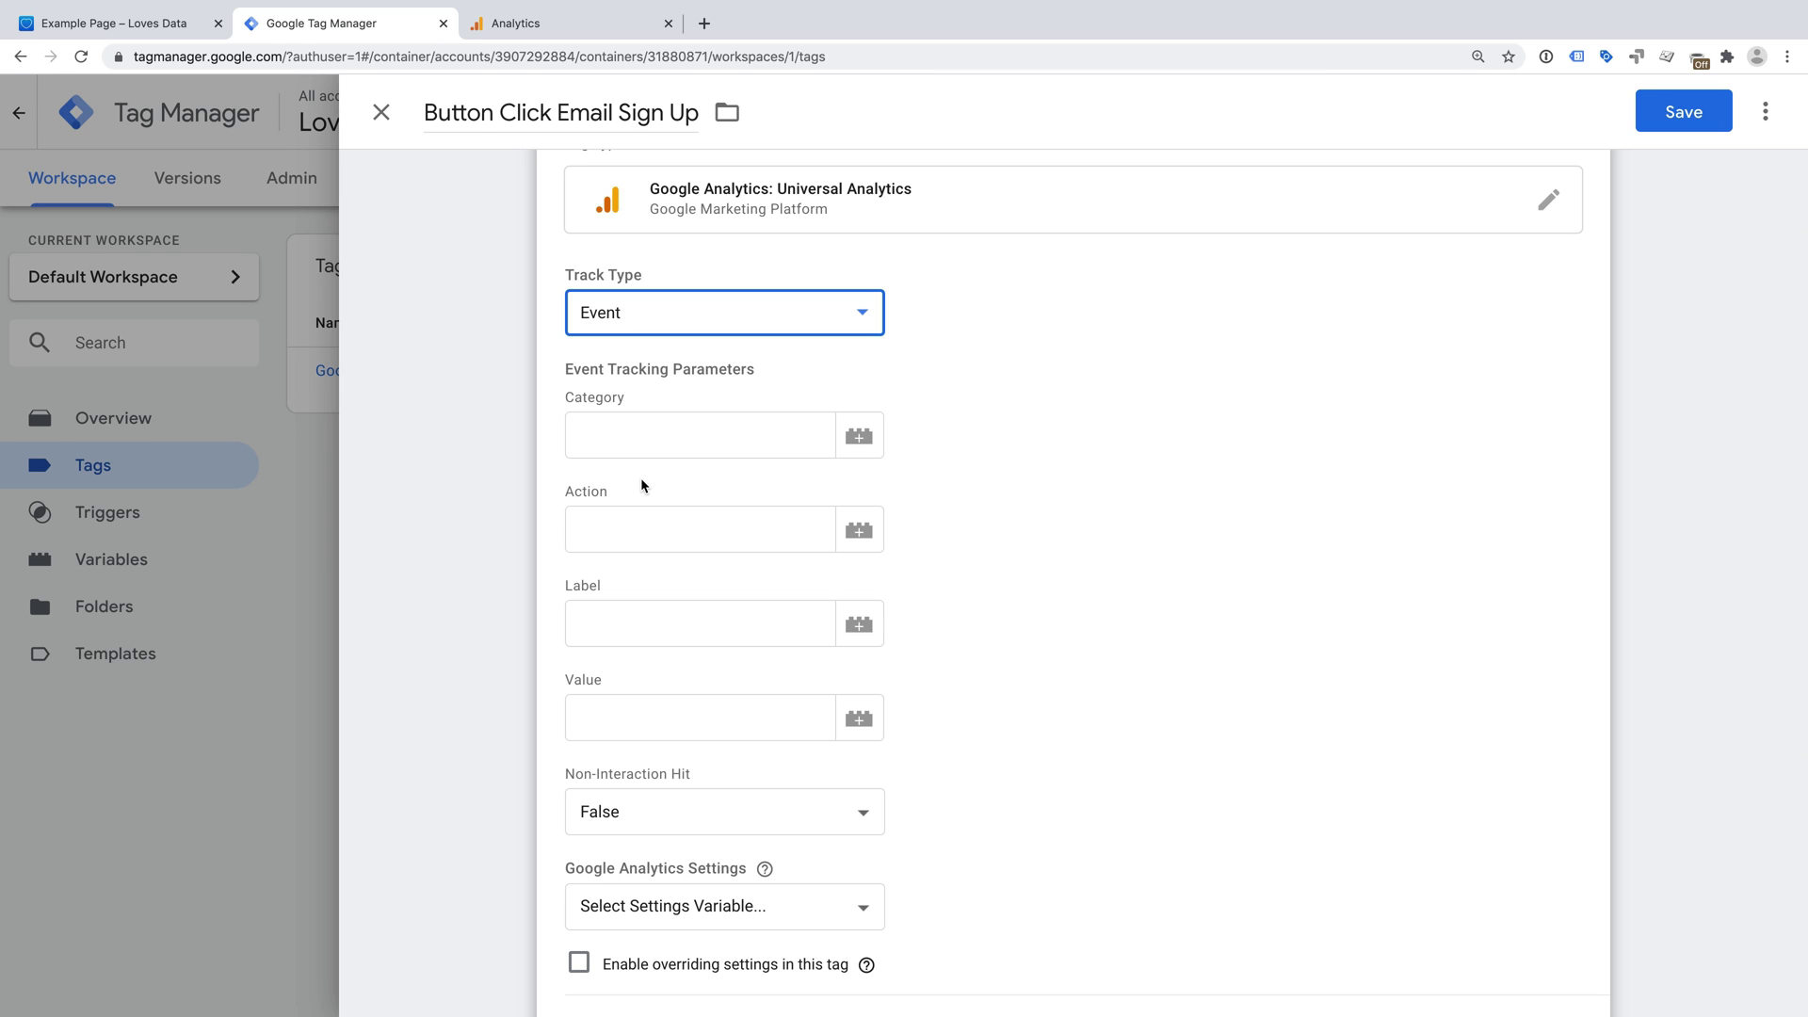
- Enter event Category 'Button', Action 'Click' and Label 'Email Sign Up'
left_click(646, 426)
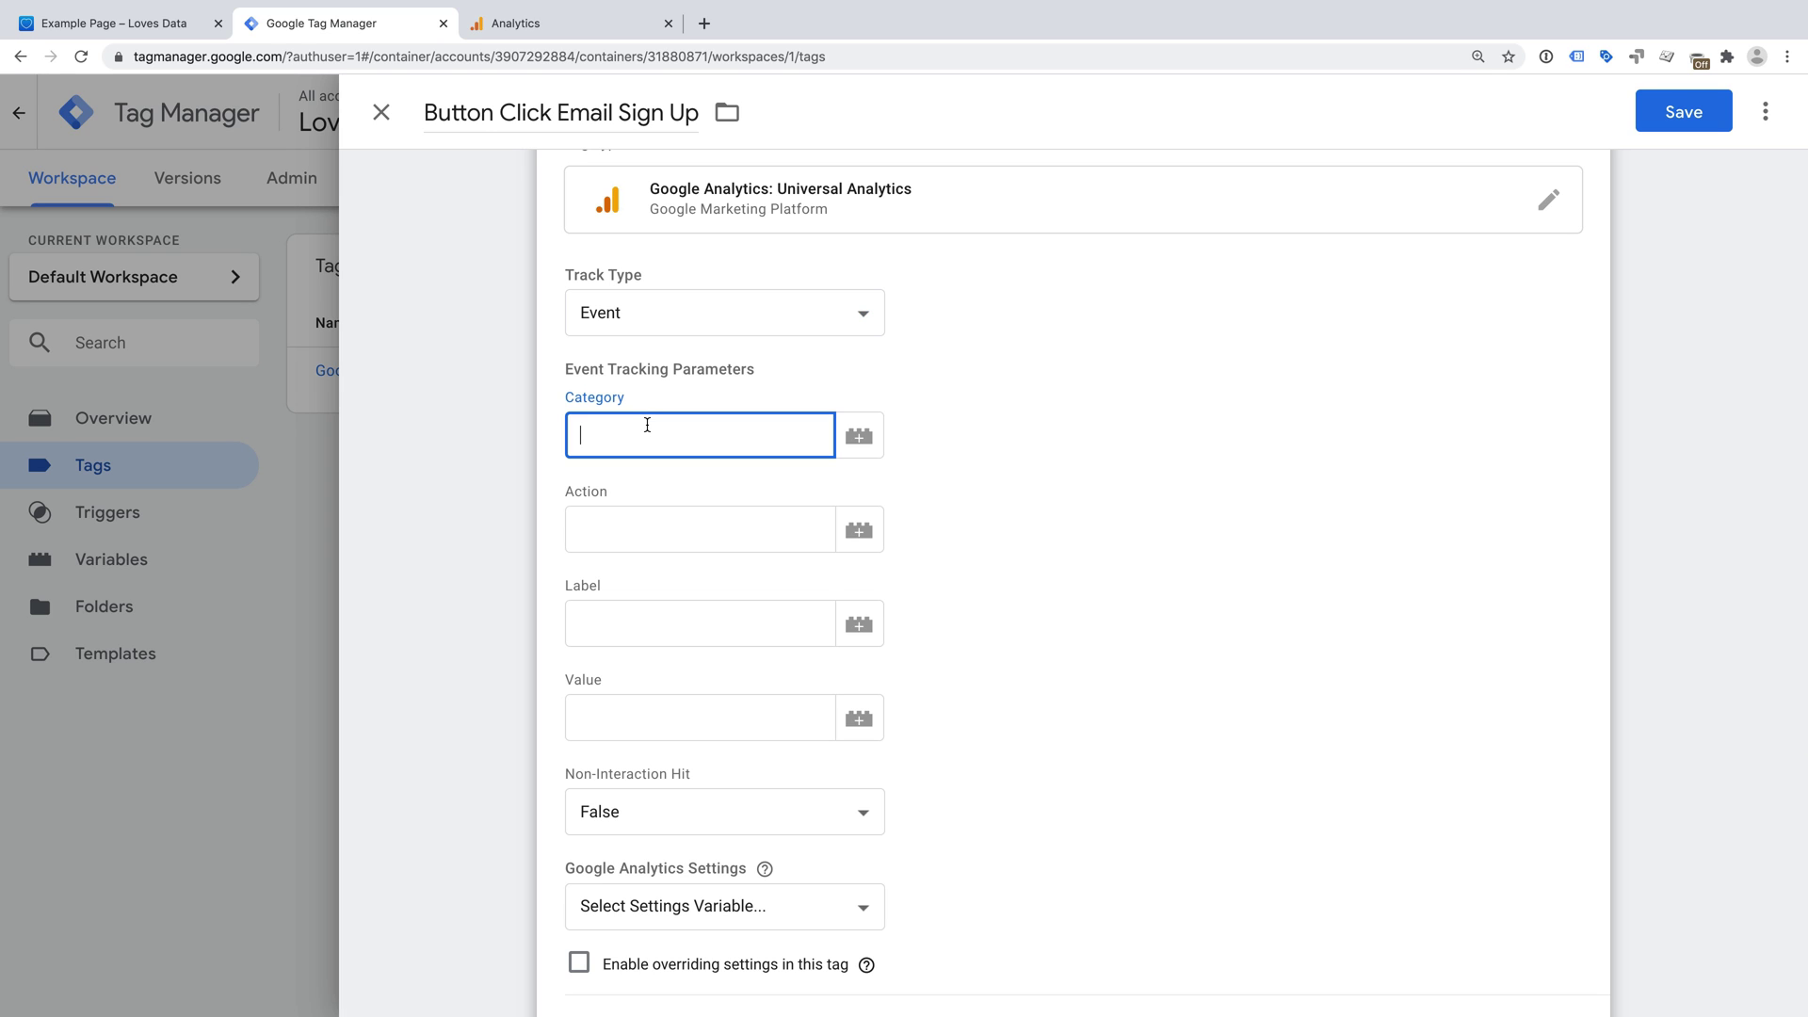
type("Button")
left_click(635, 518)
type("Clic")
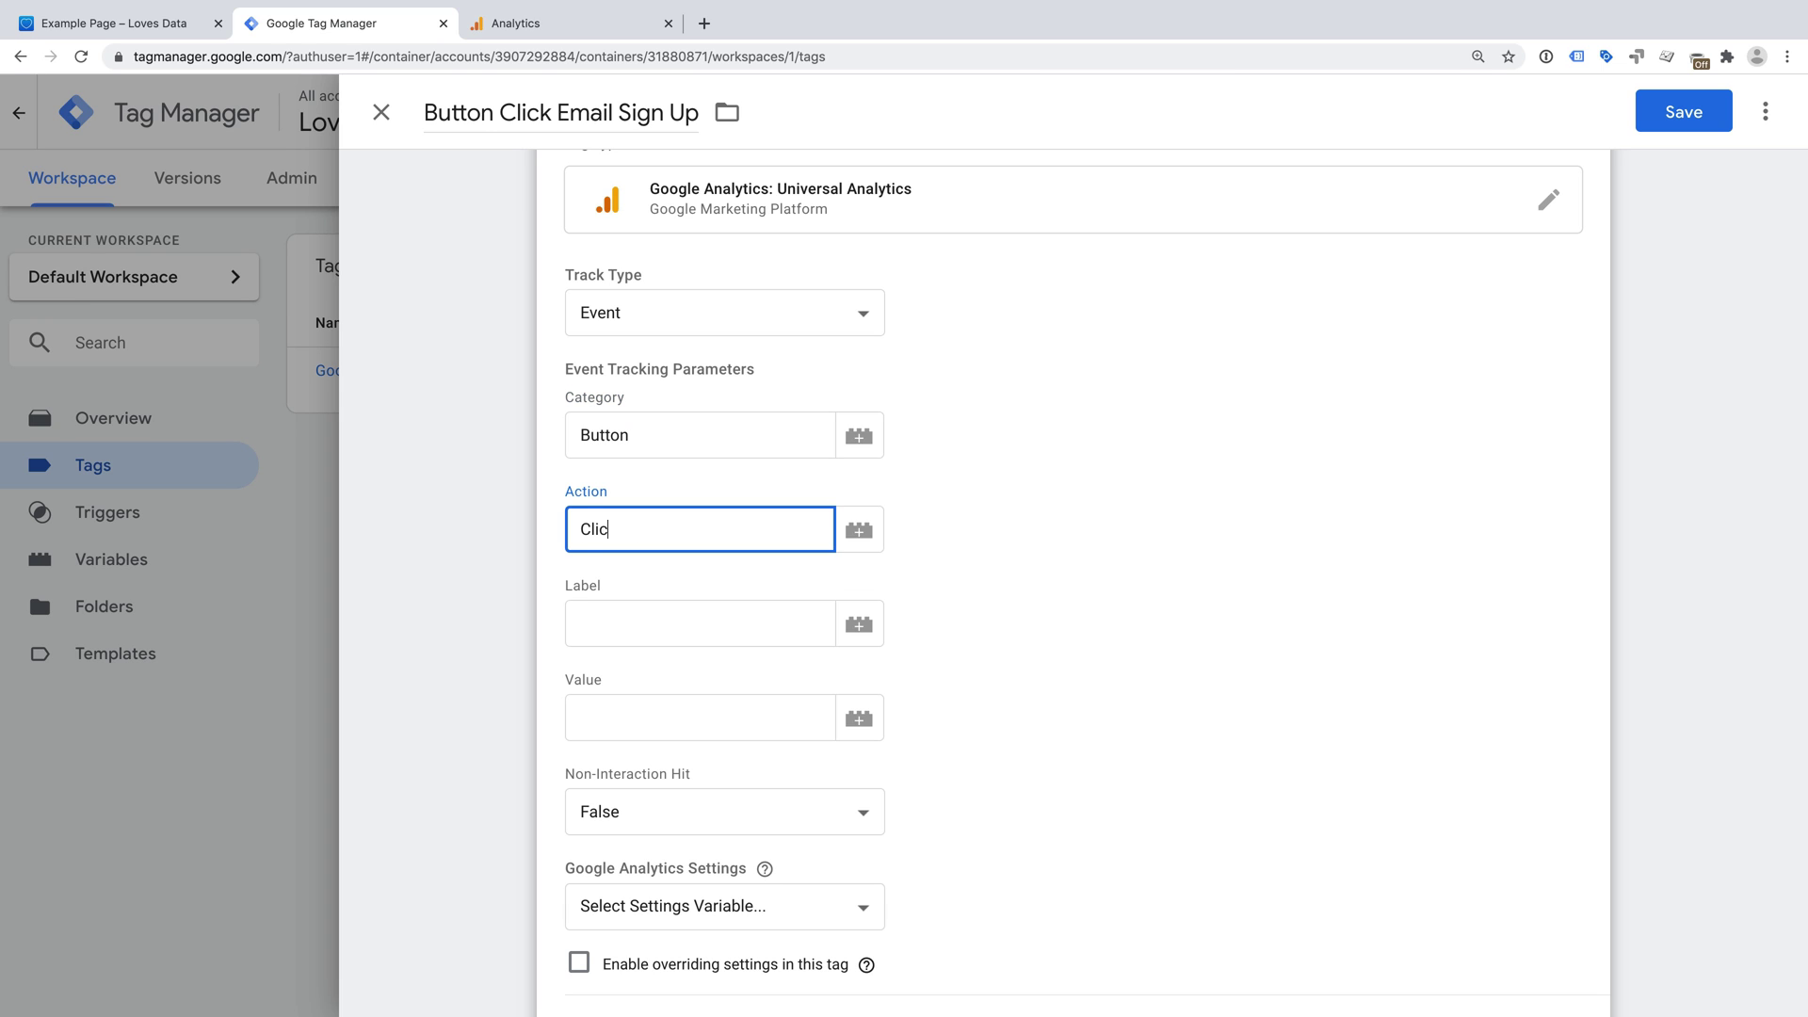
type("k")
left_click(634, 625)
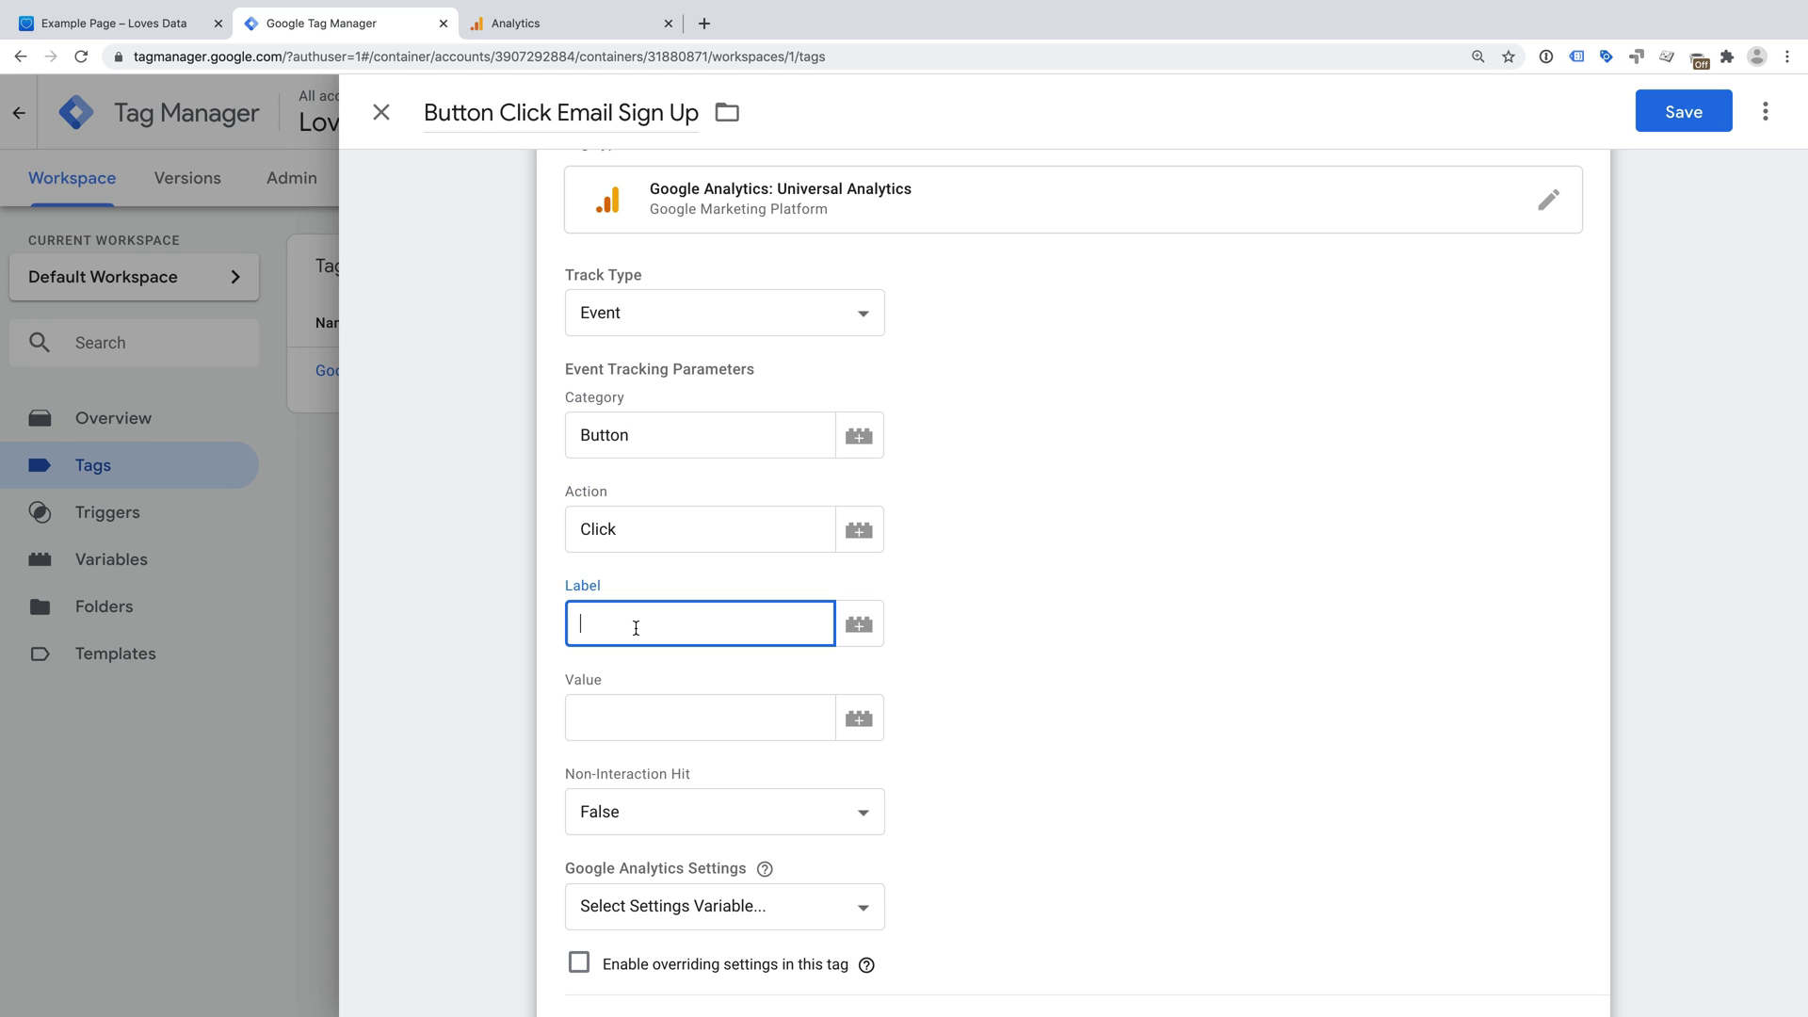
type("Email Sign Up")
- Set Non-Interaction Hit to True
scroll(959, 607, "down", 2)
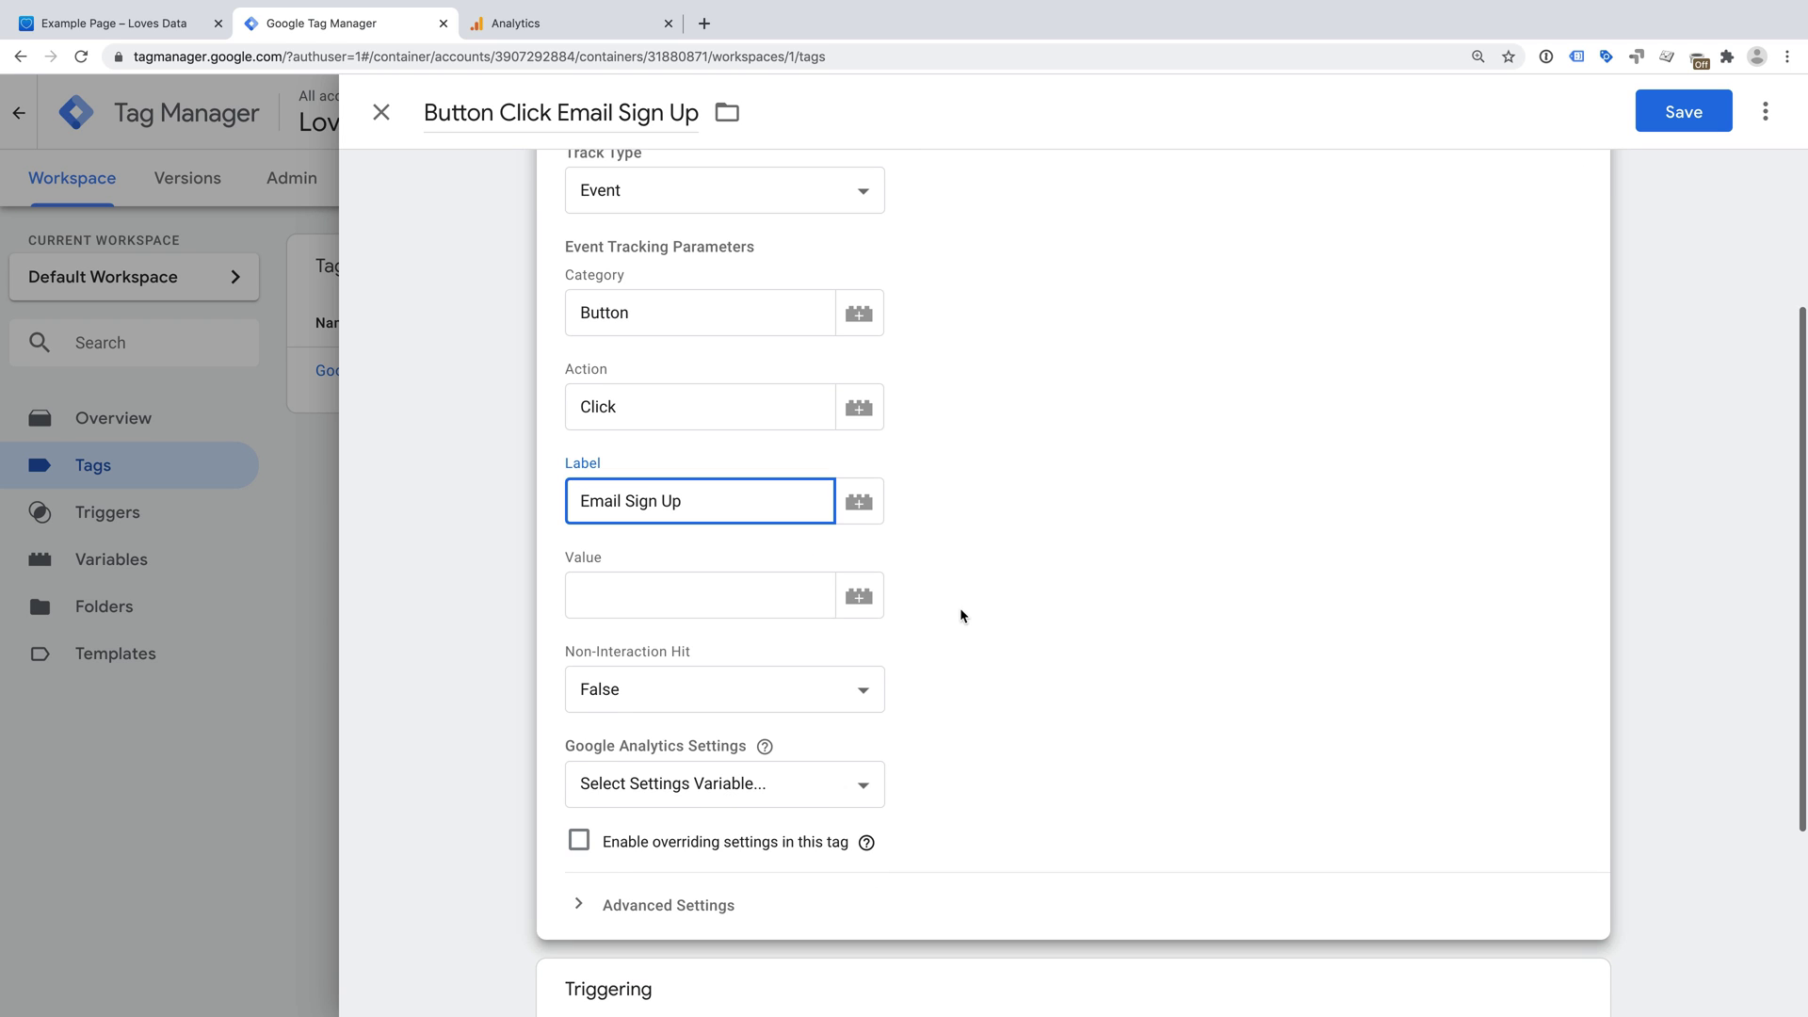
left_click(750, 689)
left_click(747, 665)
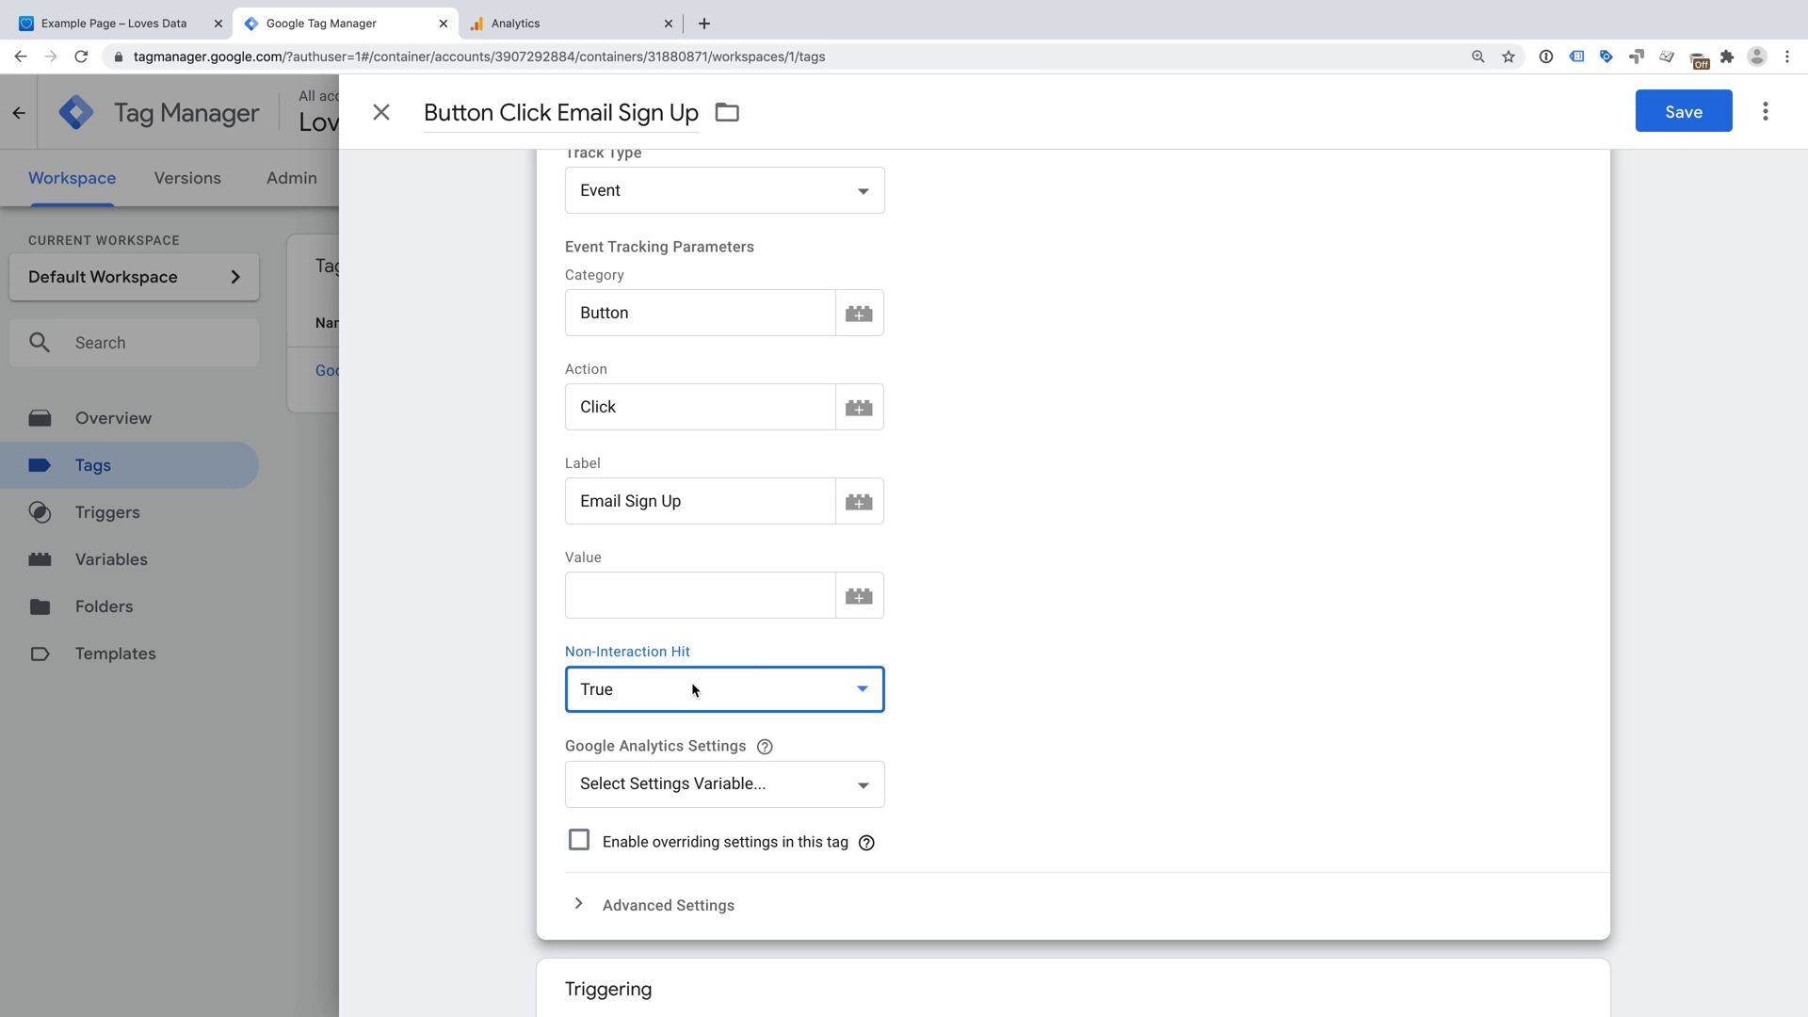
scroll(1006, 663, "down", 2)
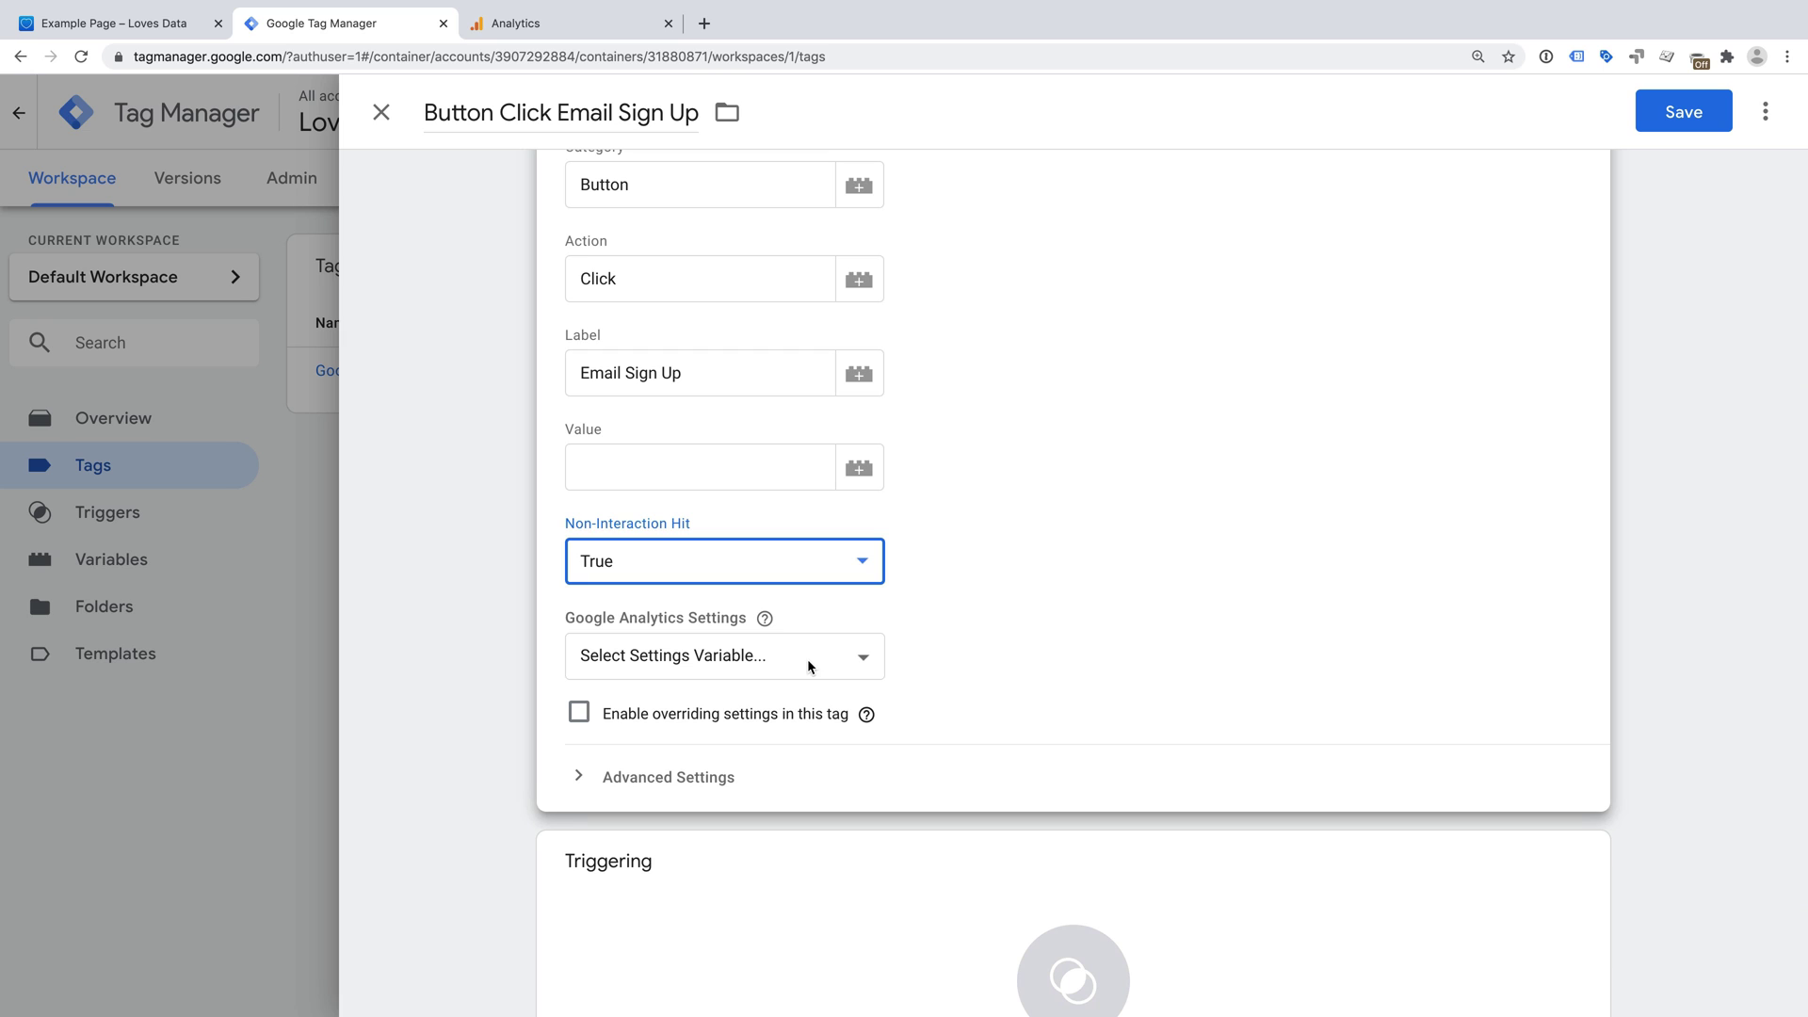
left_click(716, 659)
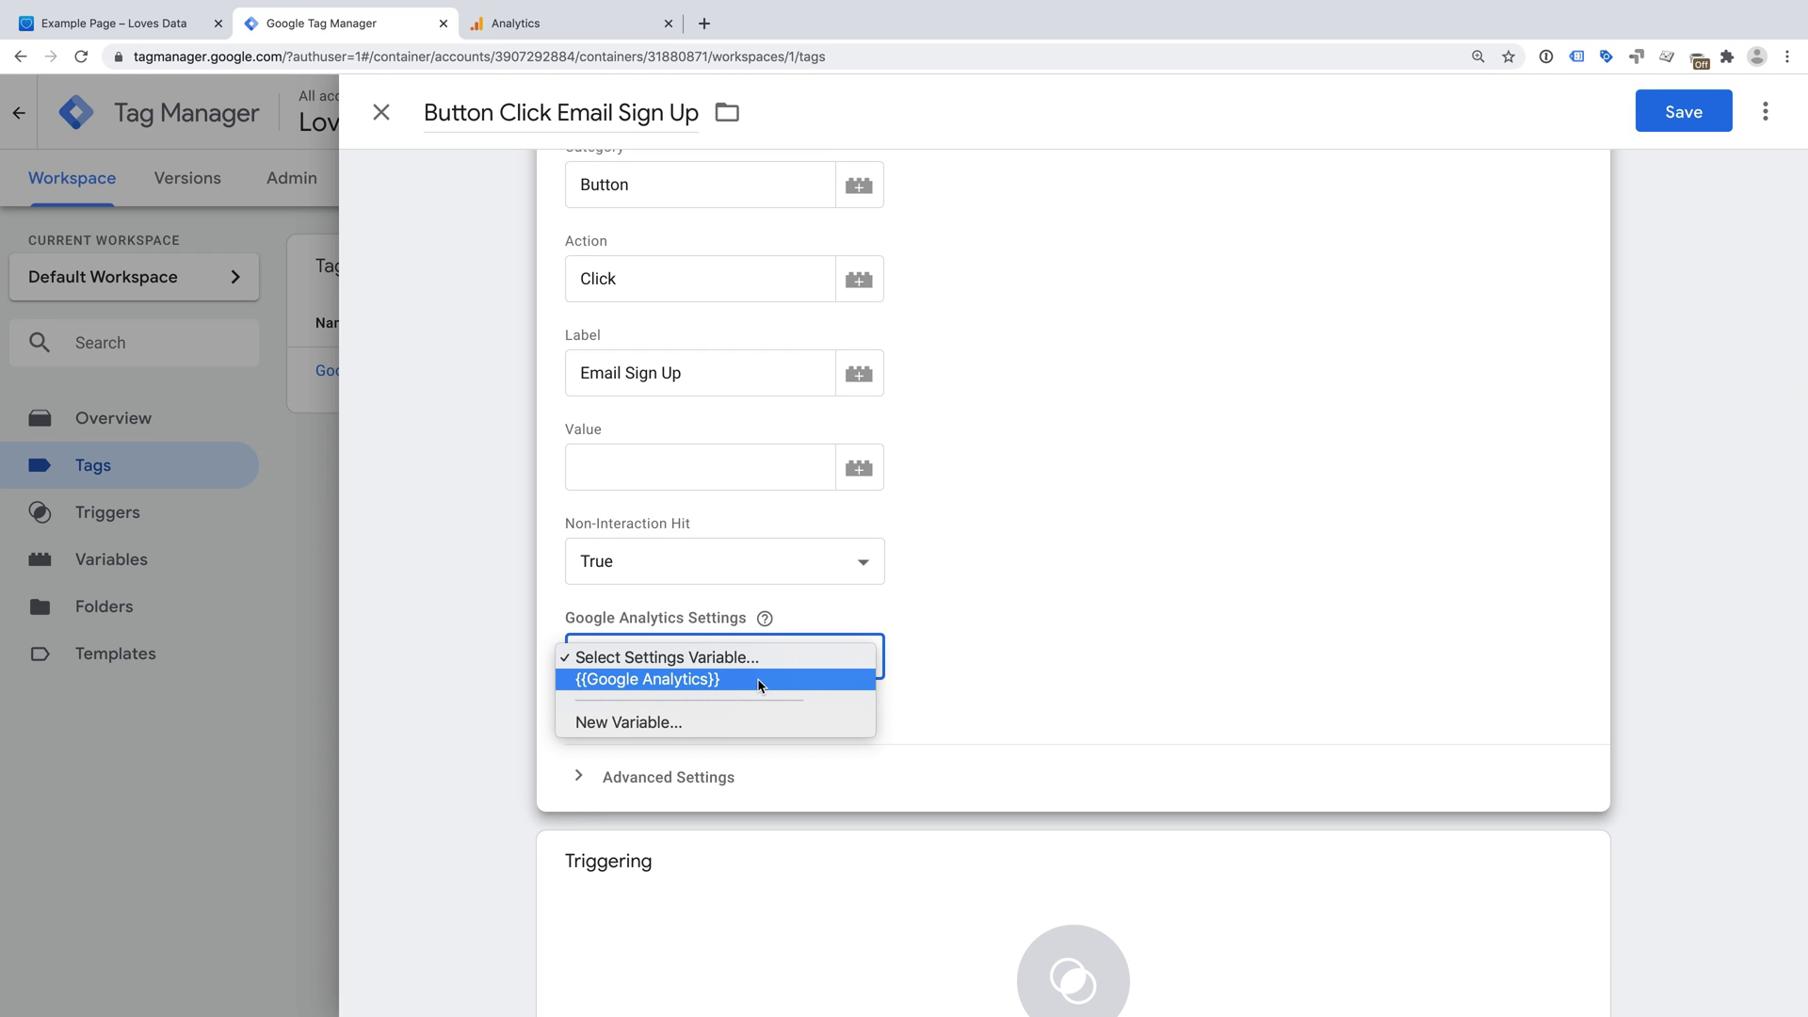
- Select the {{Google Analytics}} settings variable and bring up the trigger list for the tag
left_click(761, 680)
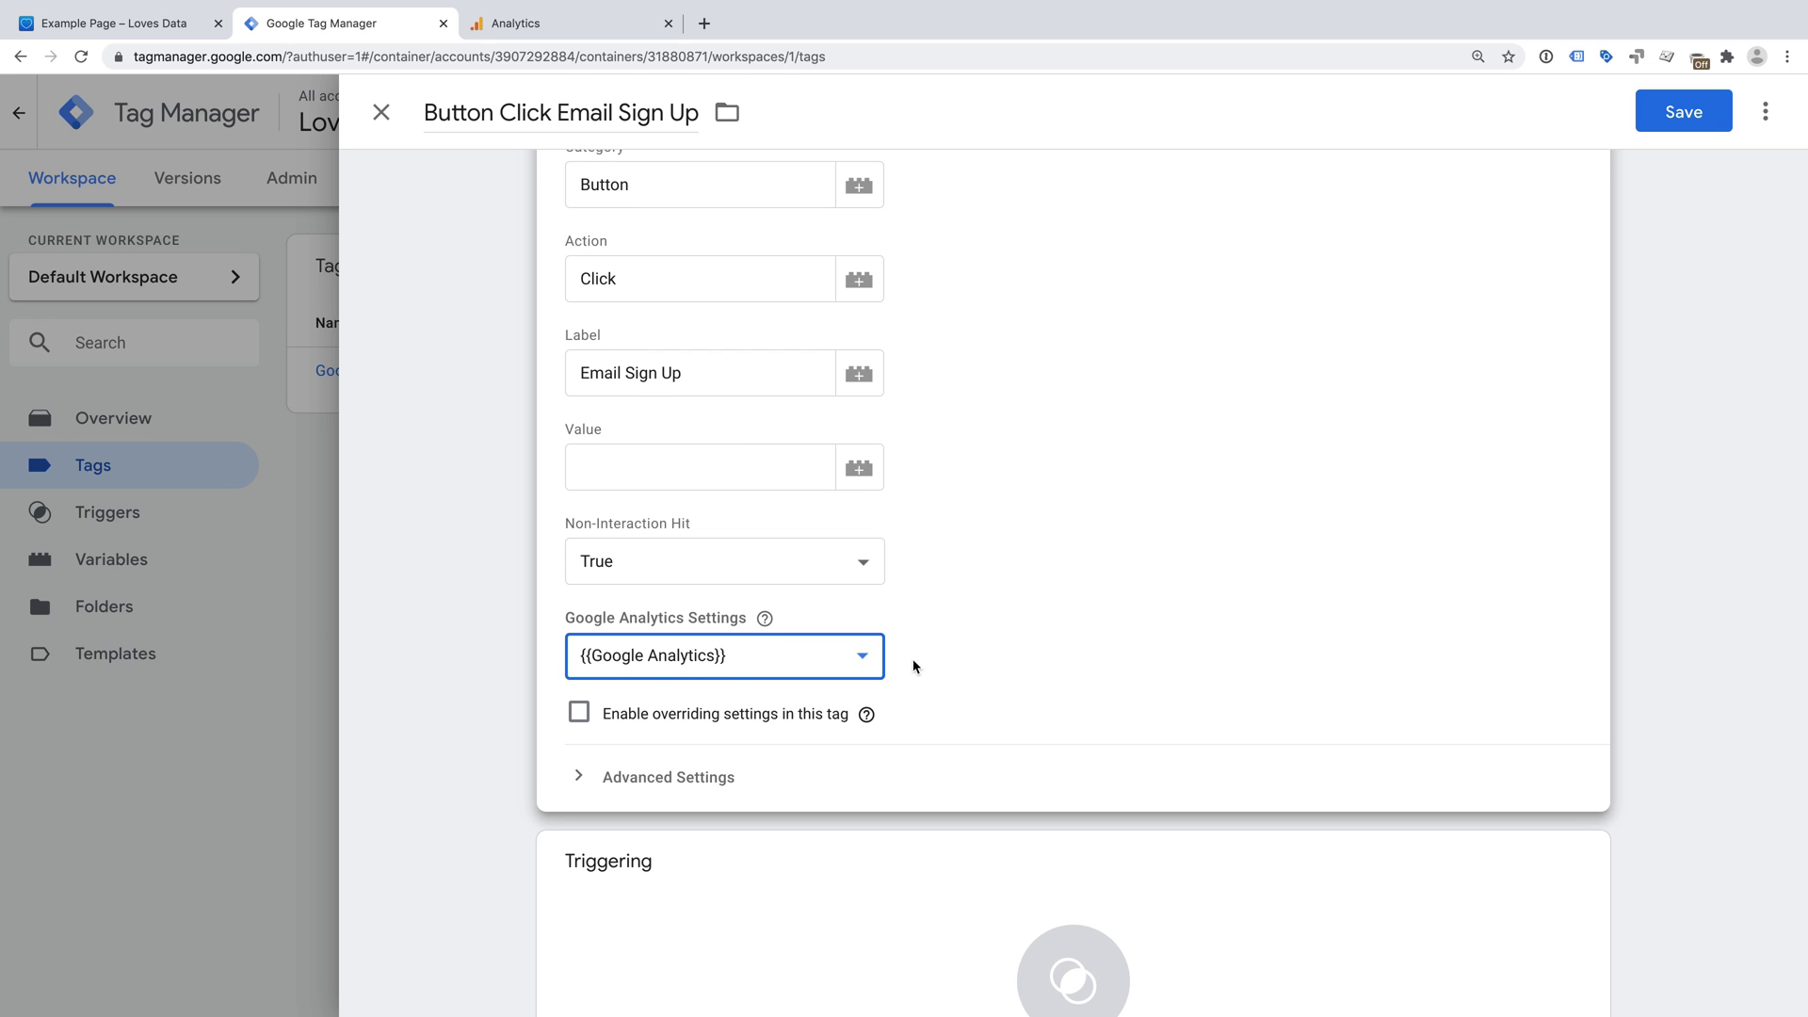
scroll(986, 659, "down", 3)
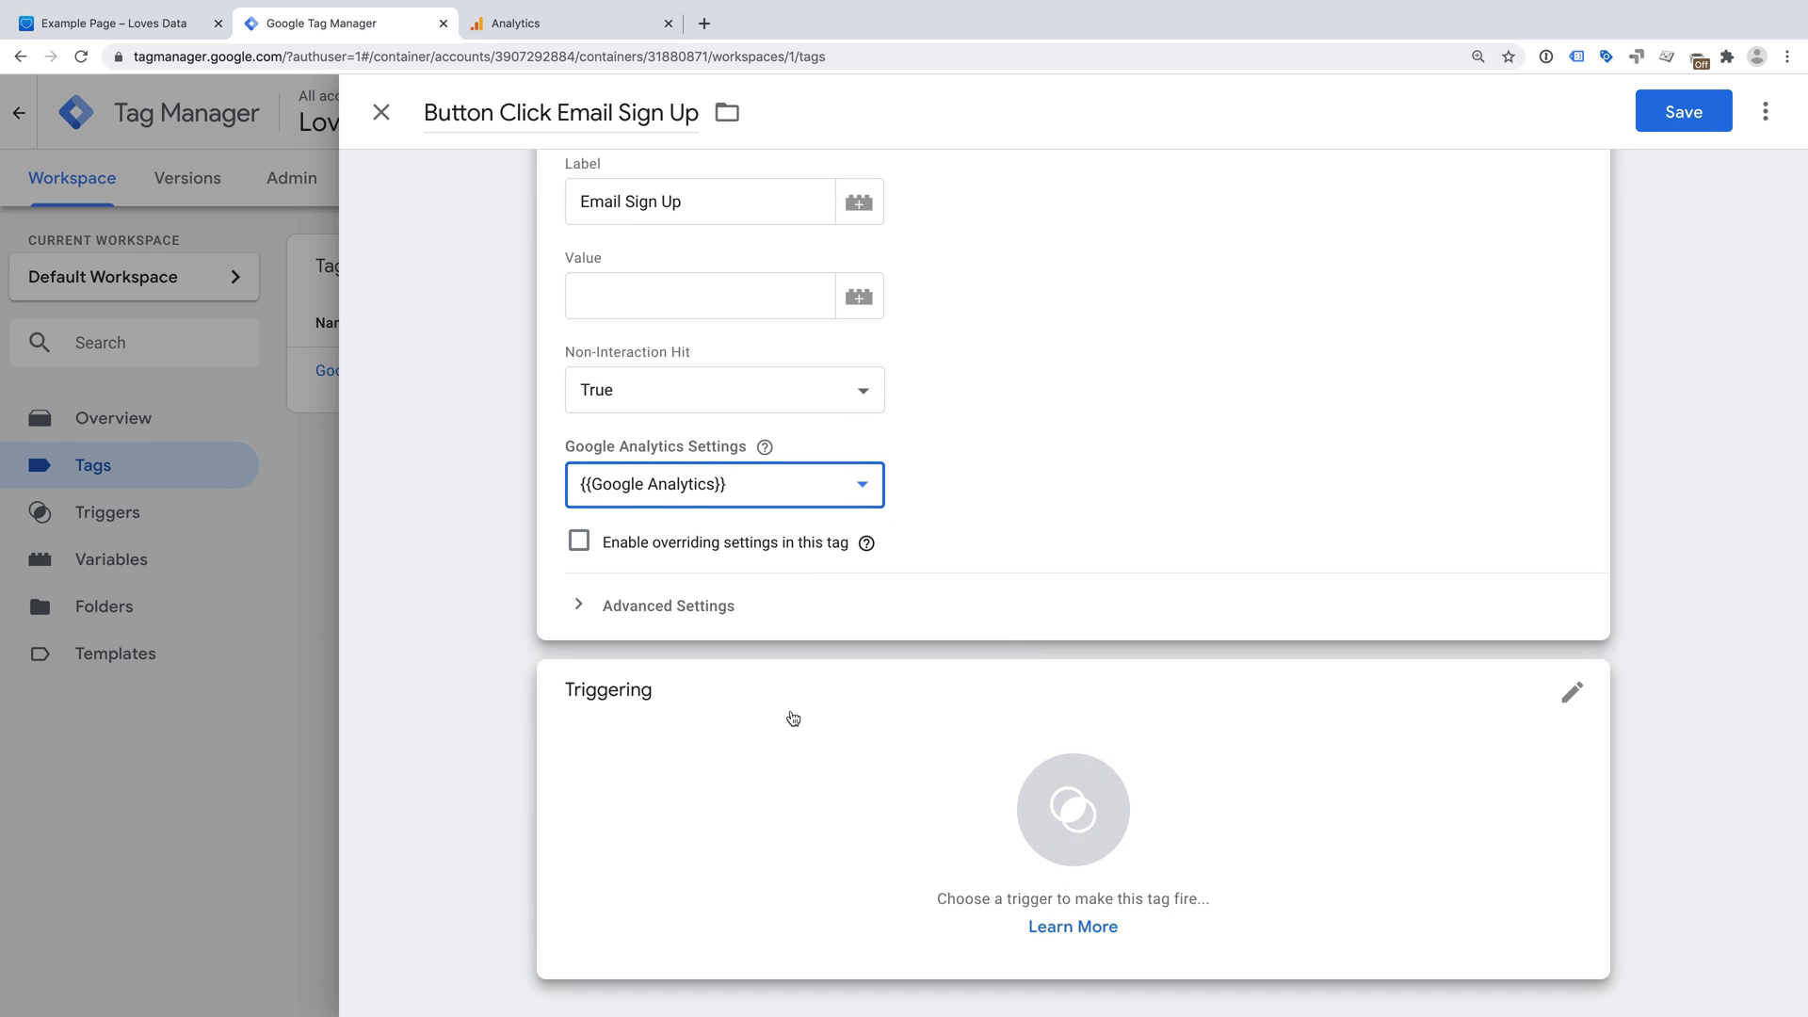
left_click(649, 722)
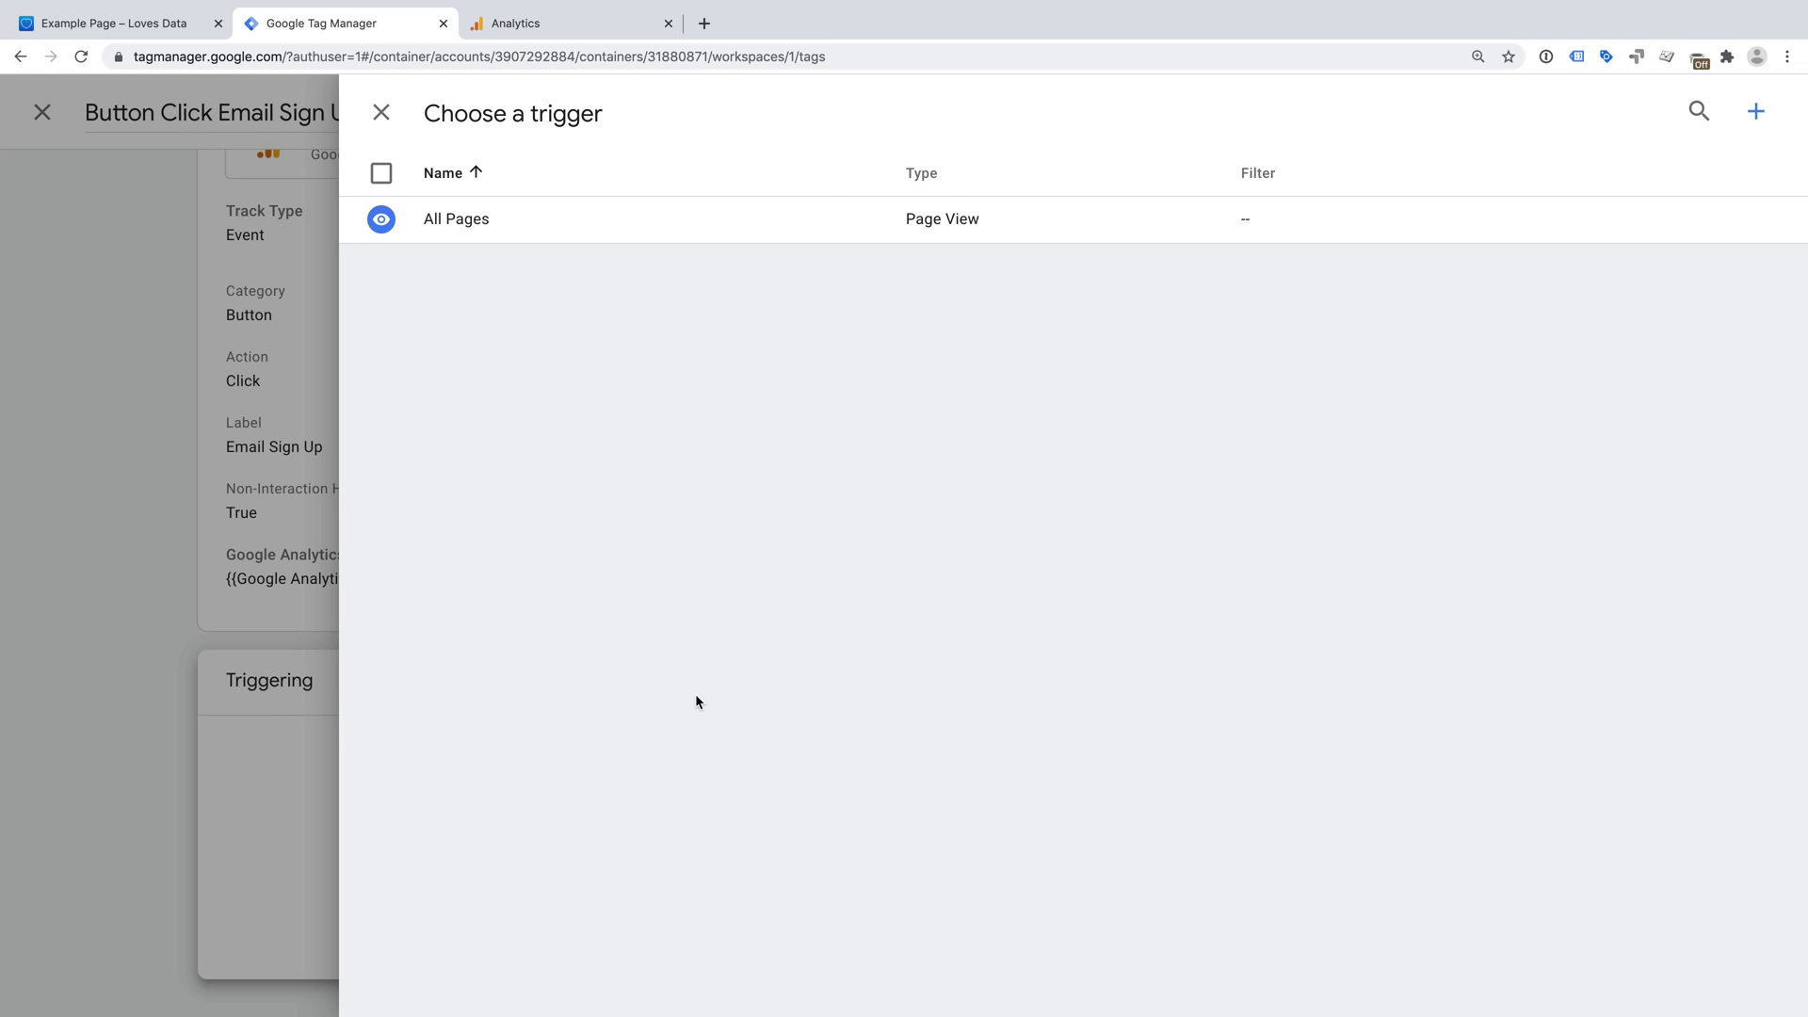
- Create a new trigger named 'Button Click Email Sign Up' and bring up its trigger types
left_click(1756, 112)
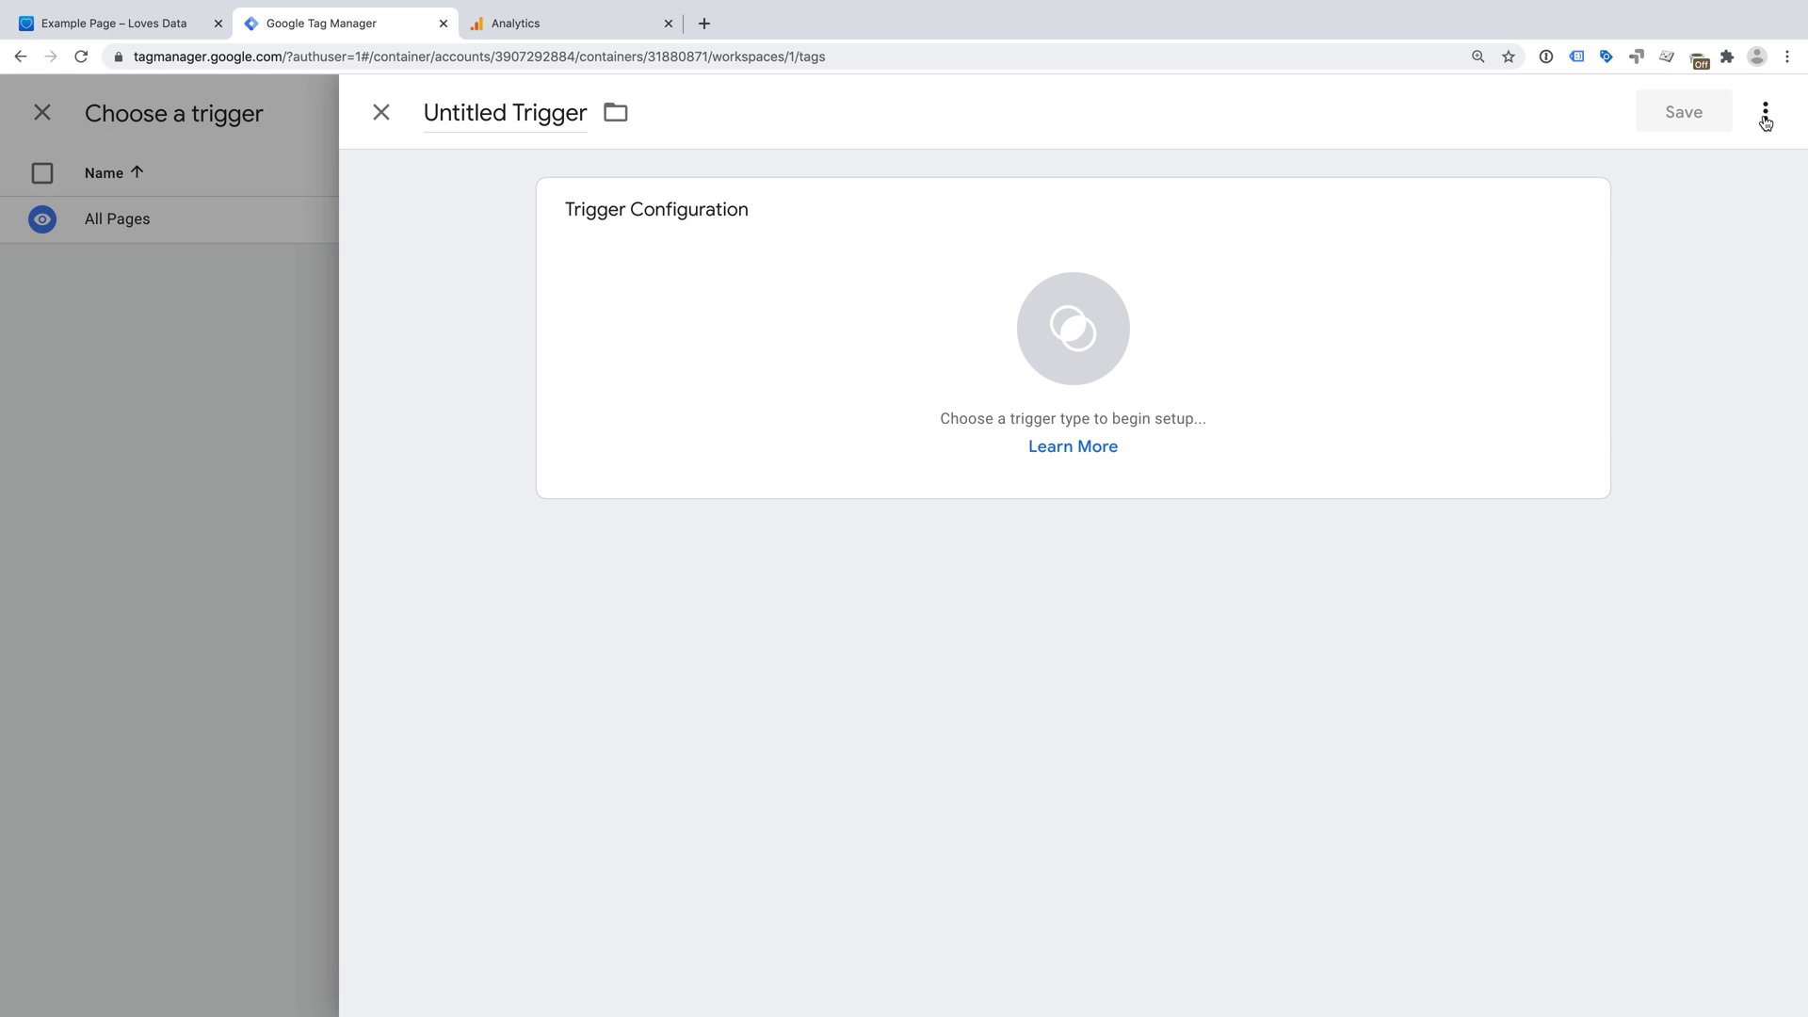
left_click(529, 120)
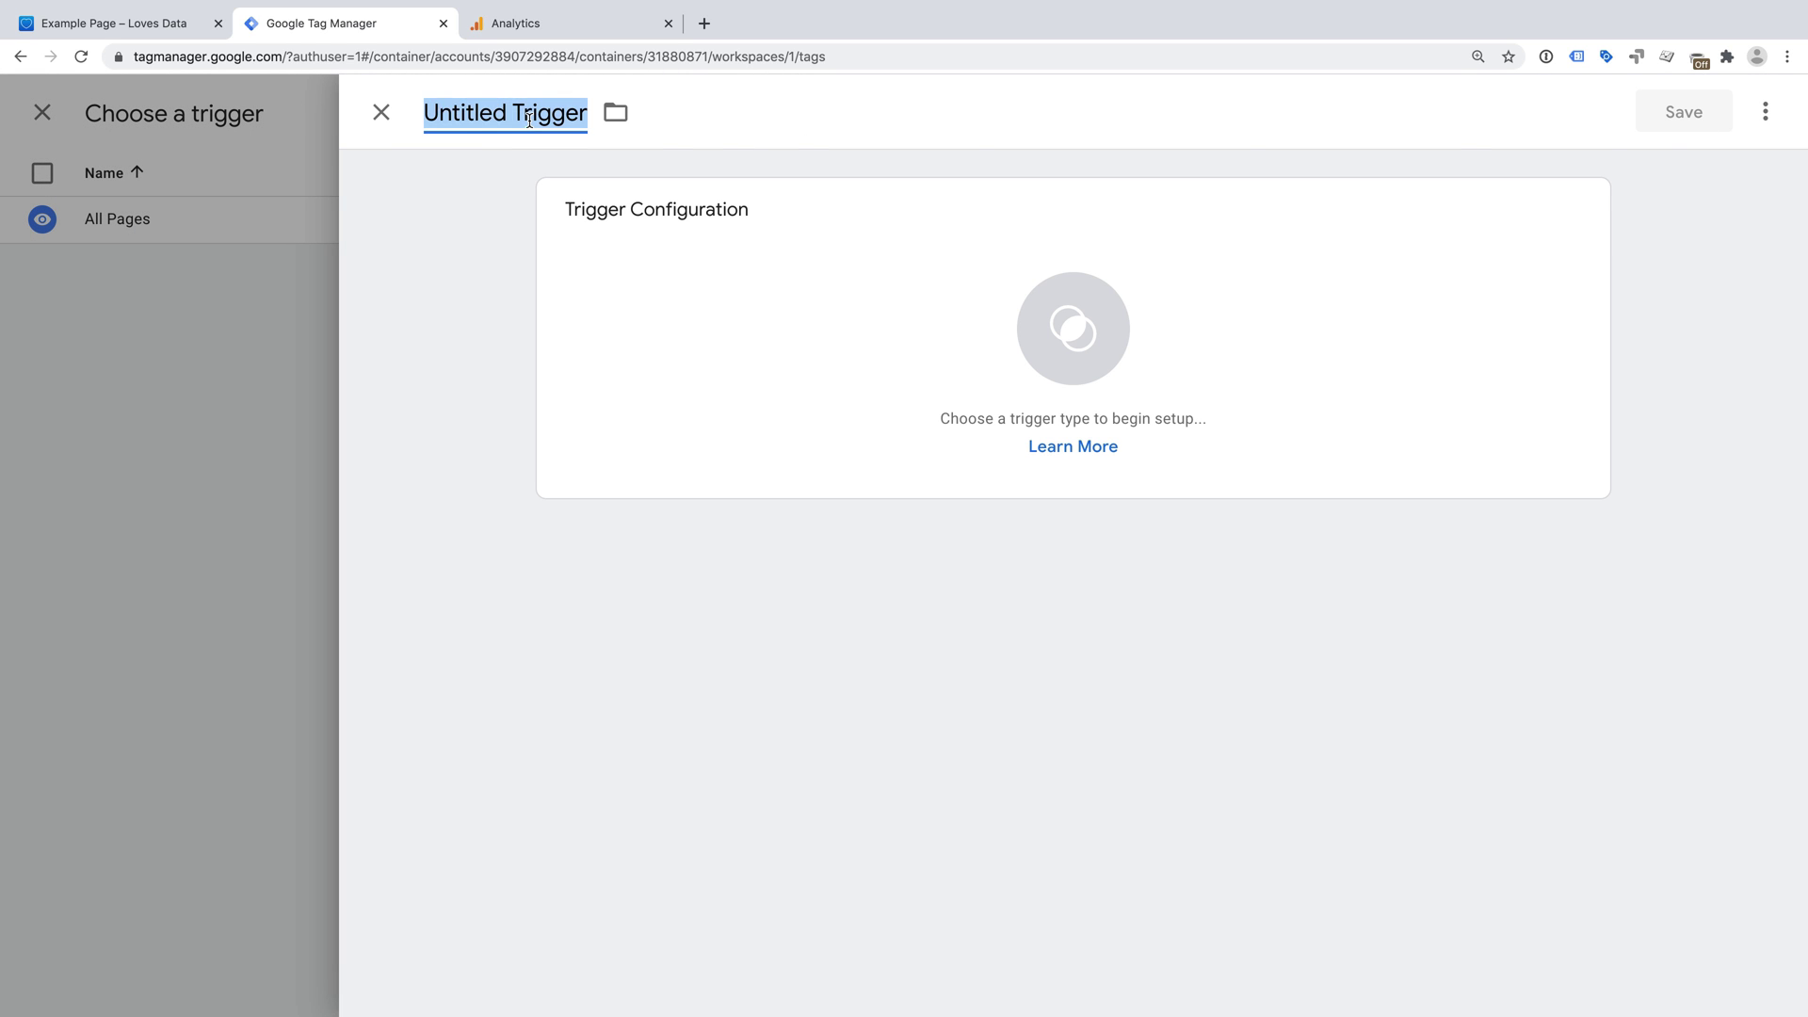
type("Button Cli")
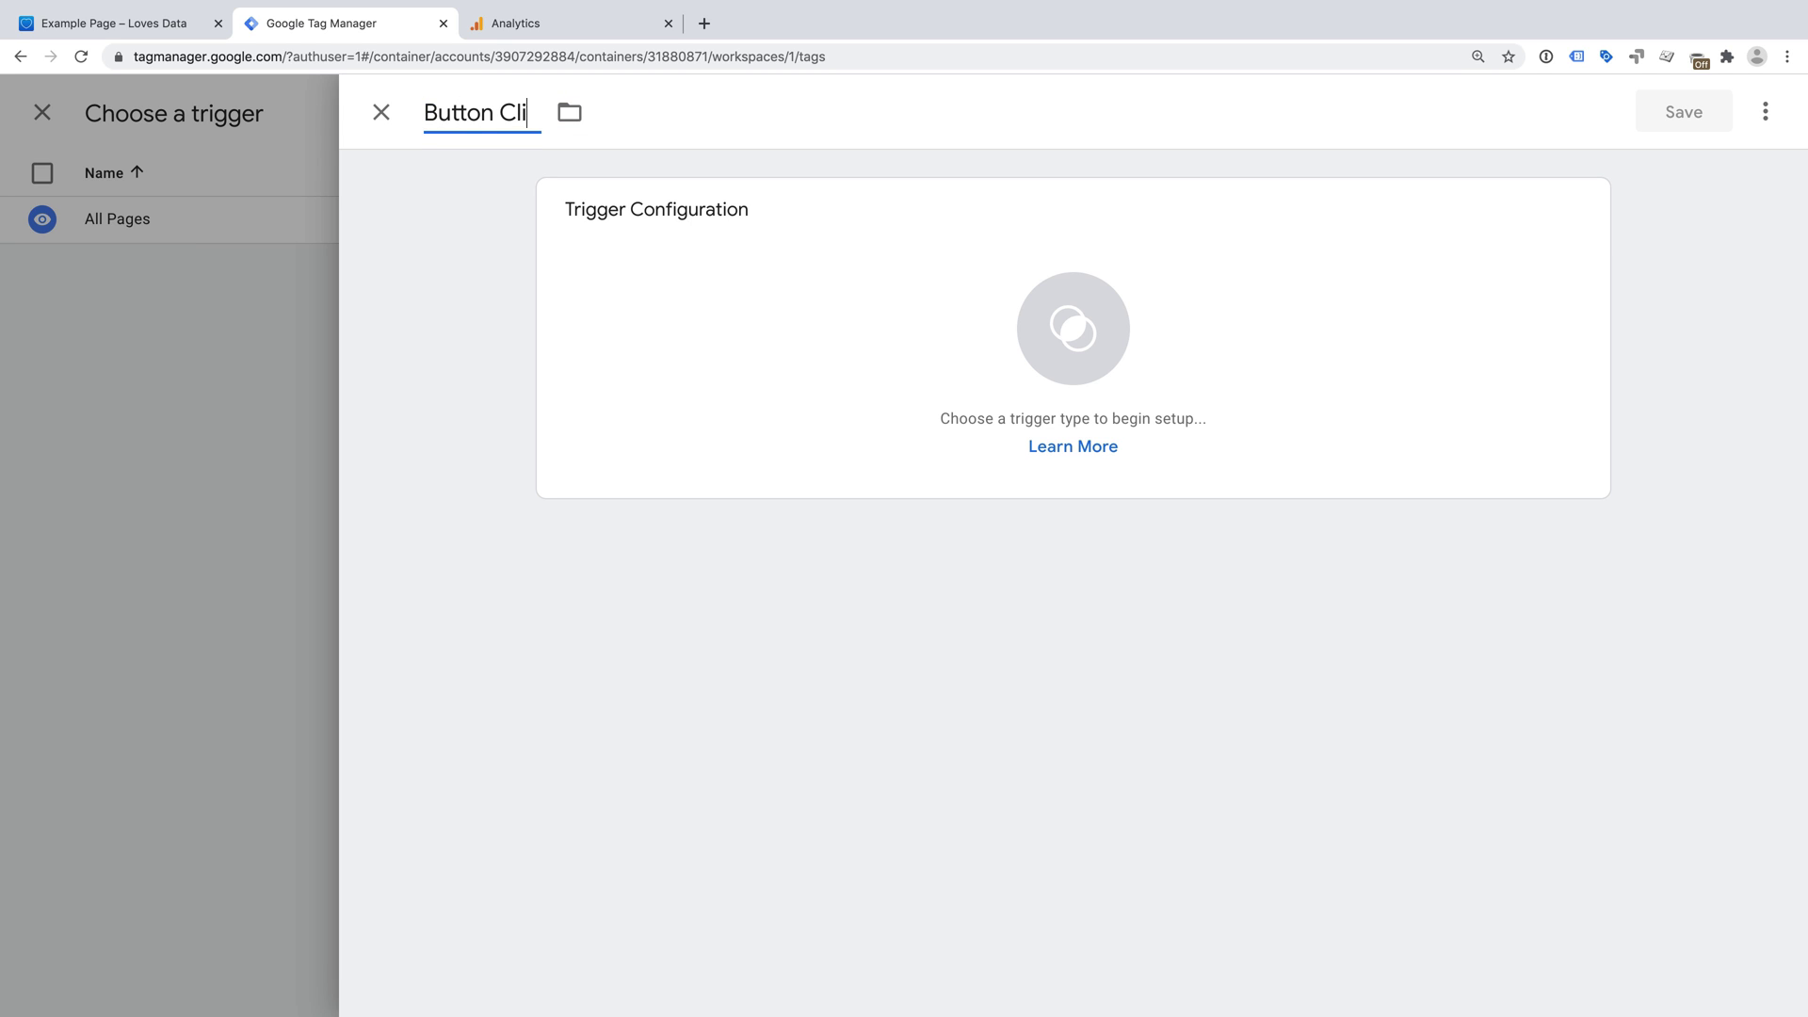
type("ck Email Sign Up")
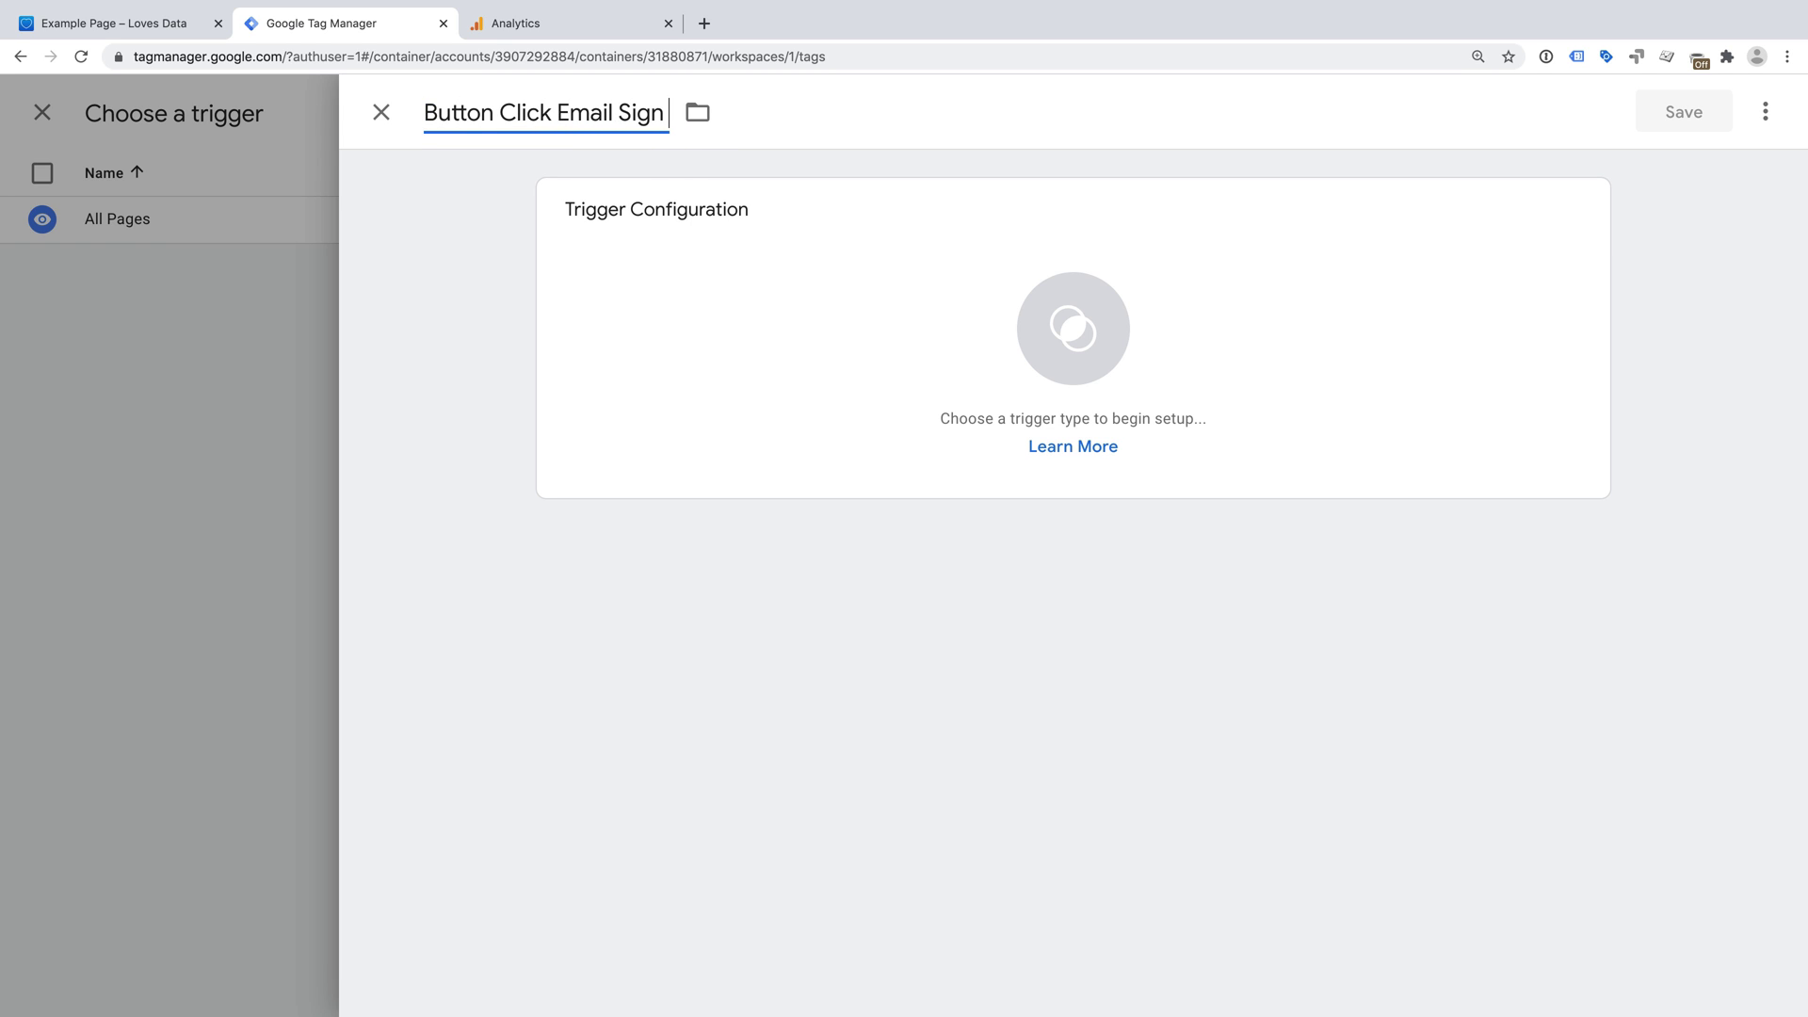
left_click(912, 278)
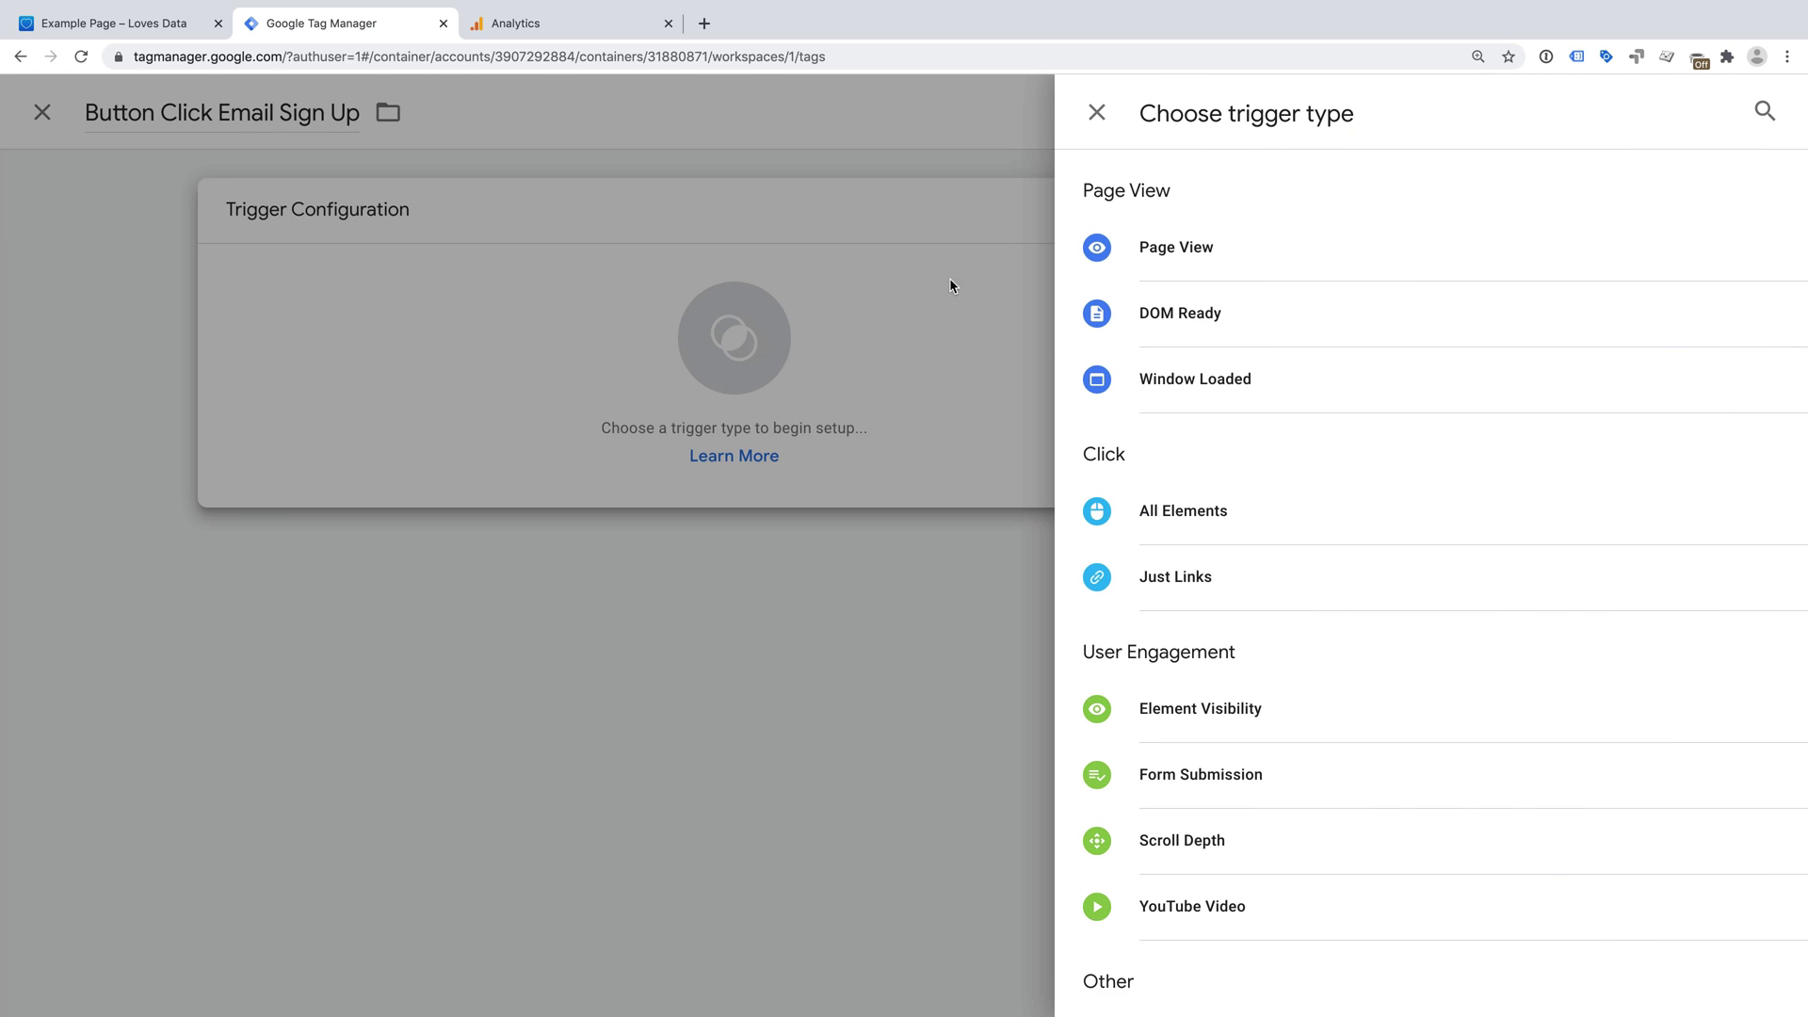
- Make it a Click - All Elements trigger on some clicks where Click Classes equals
left_click(1290, 509)
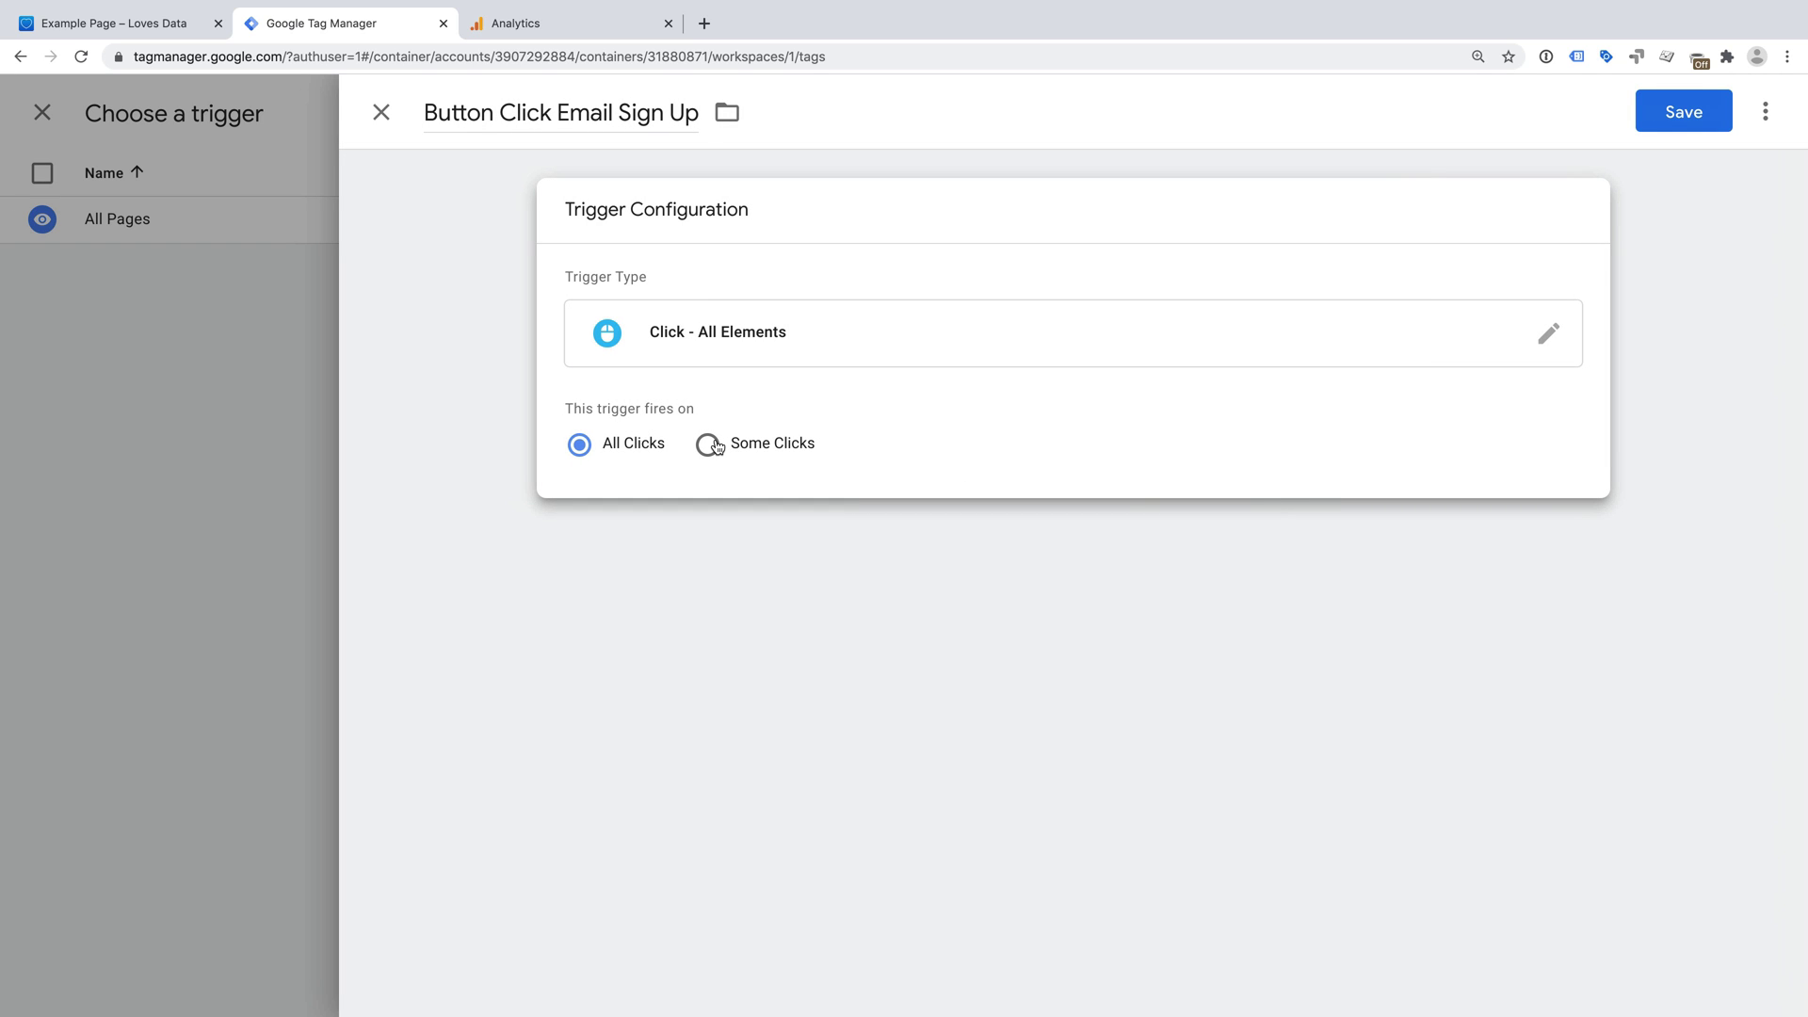
left_click(802, 456)
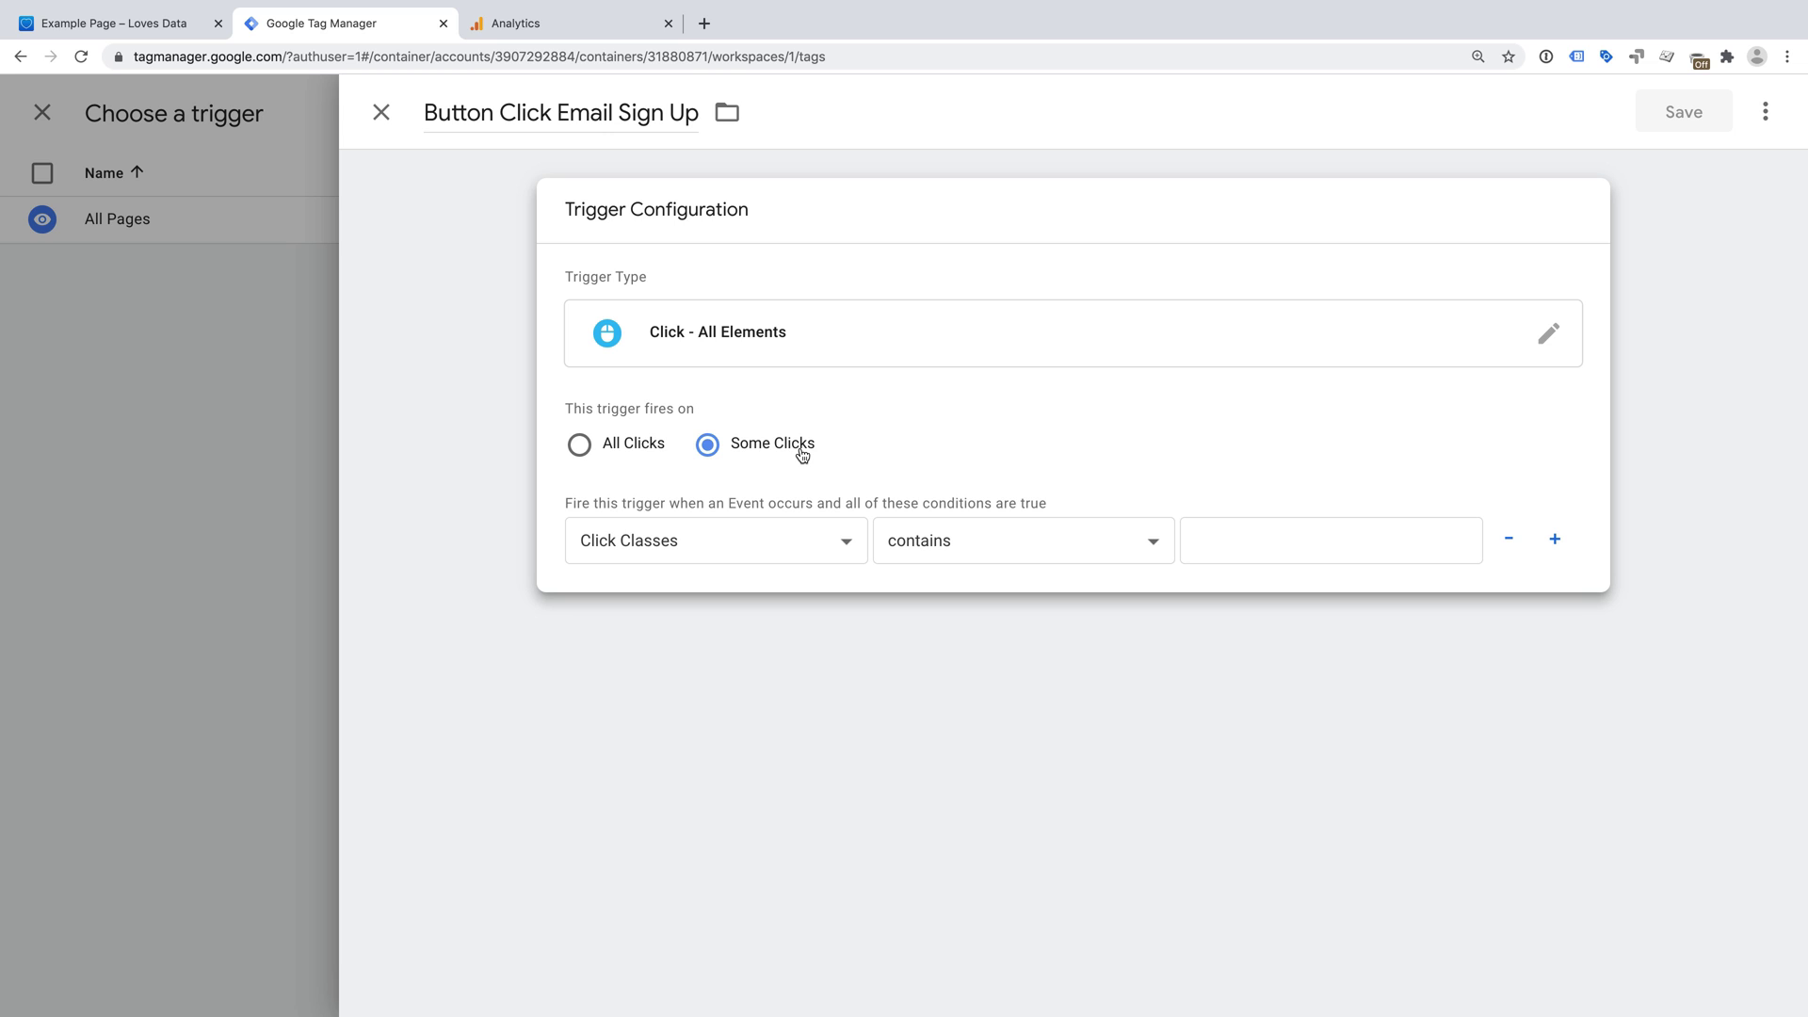
left_click(813, 541)
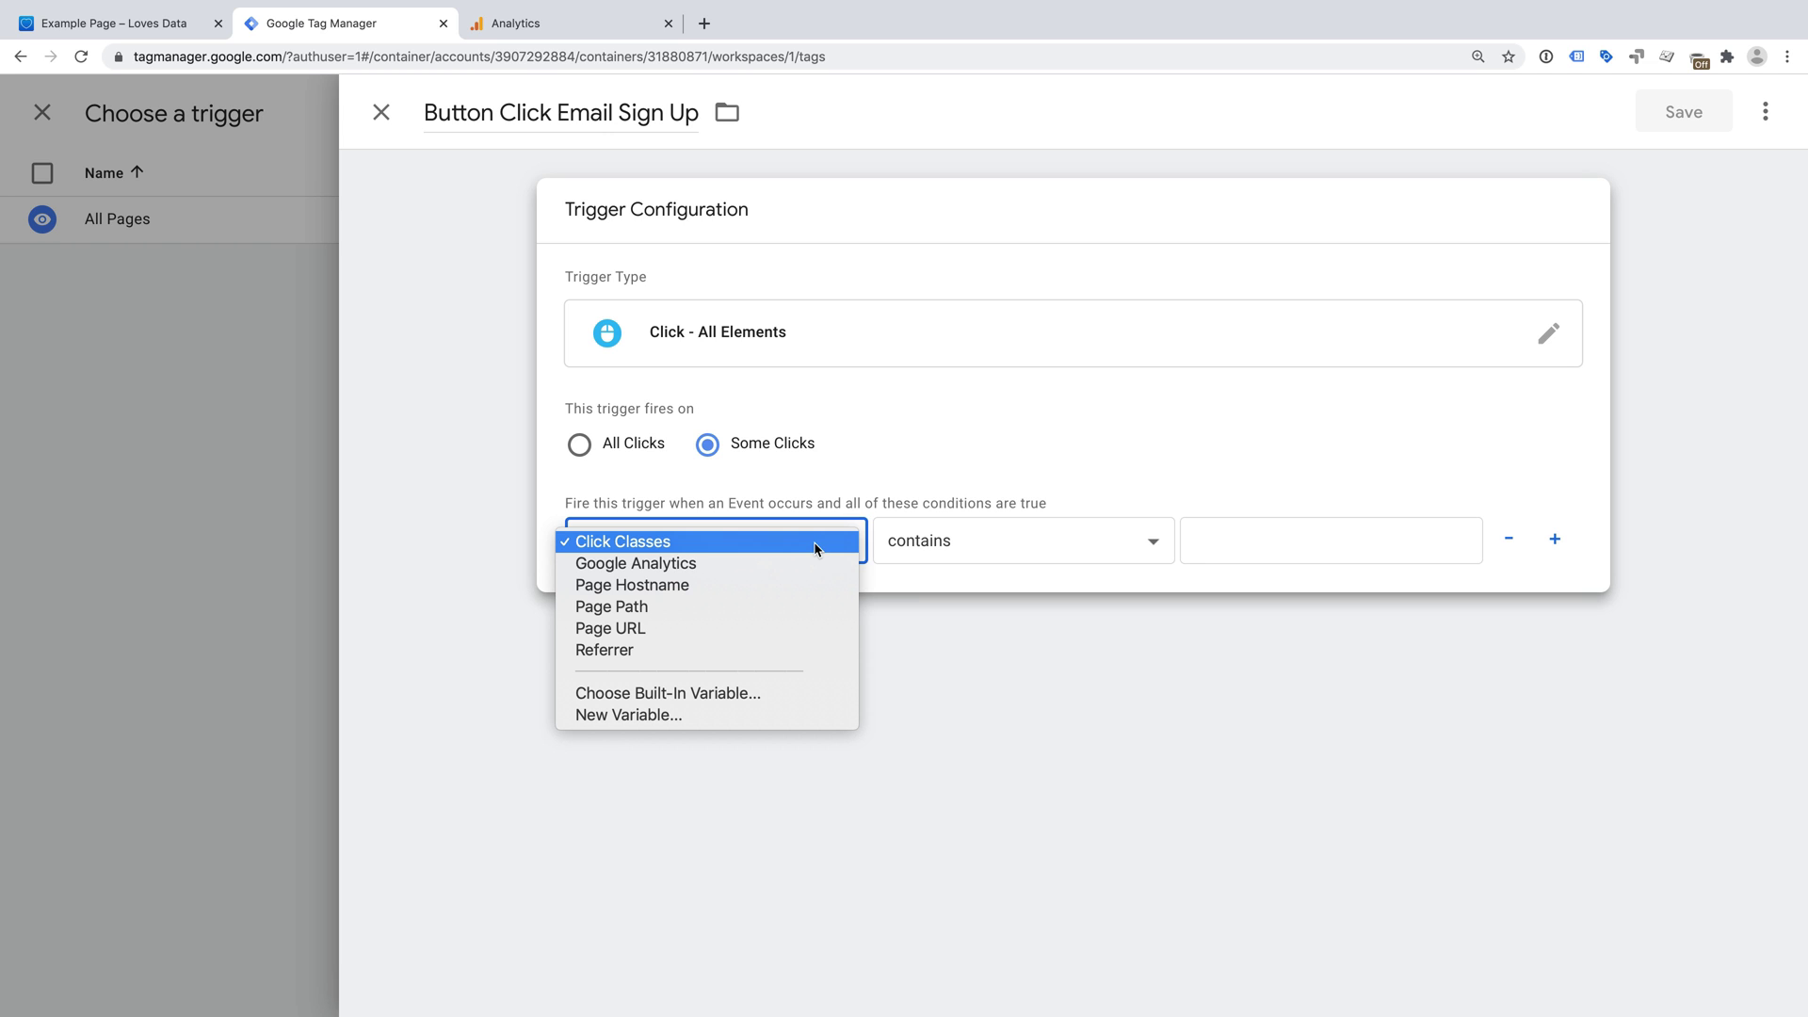
left_click(626, 542)
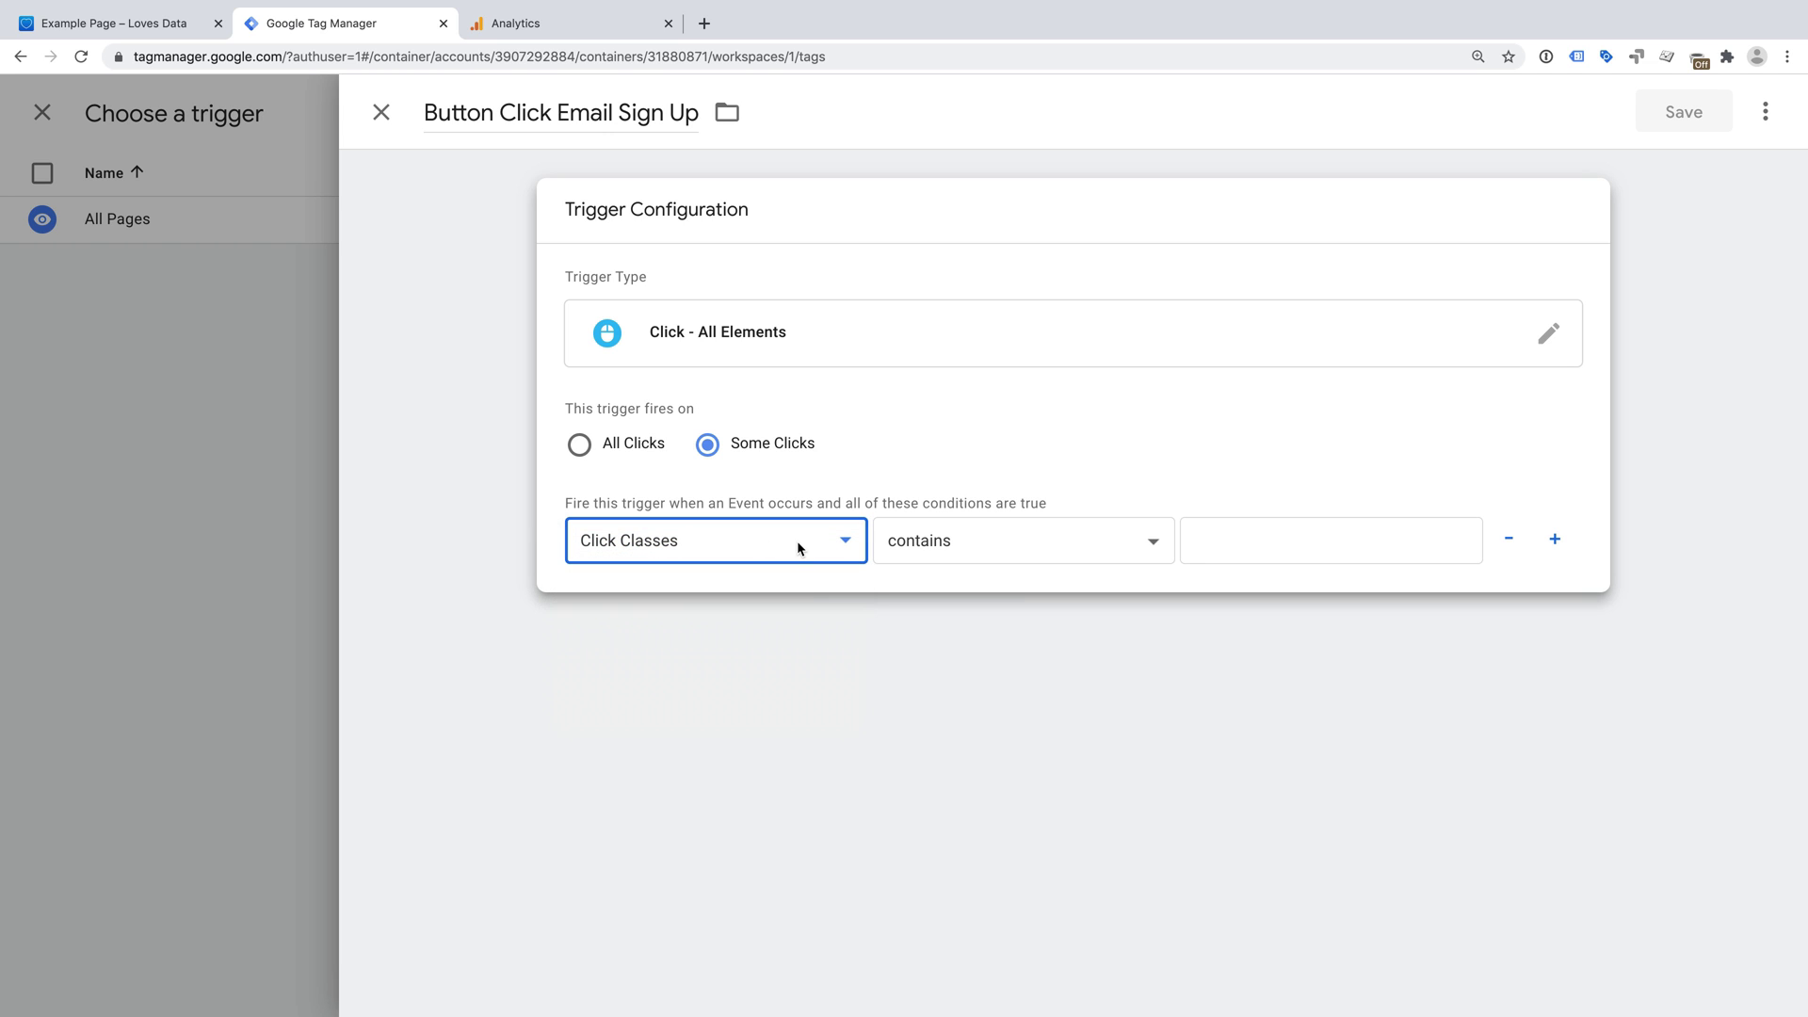
left_click(970, 538)
left_click(978, 524)
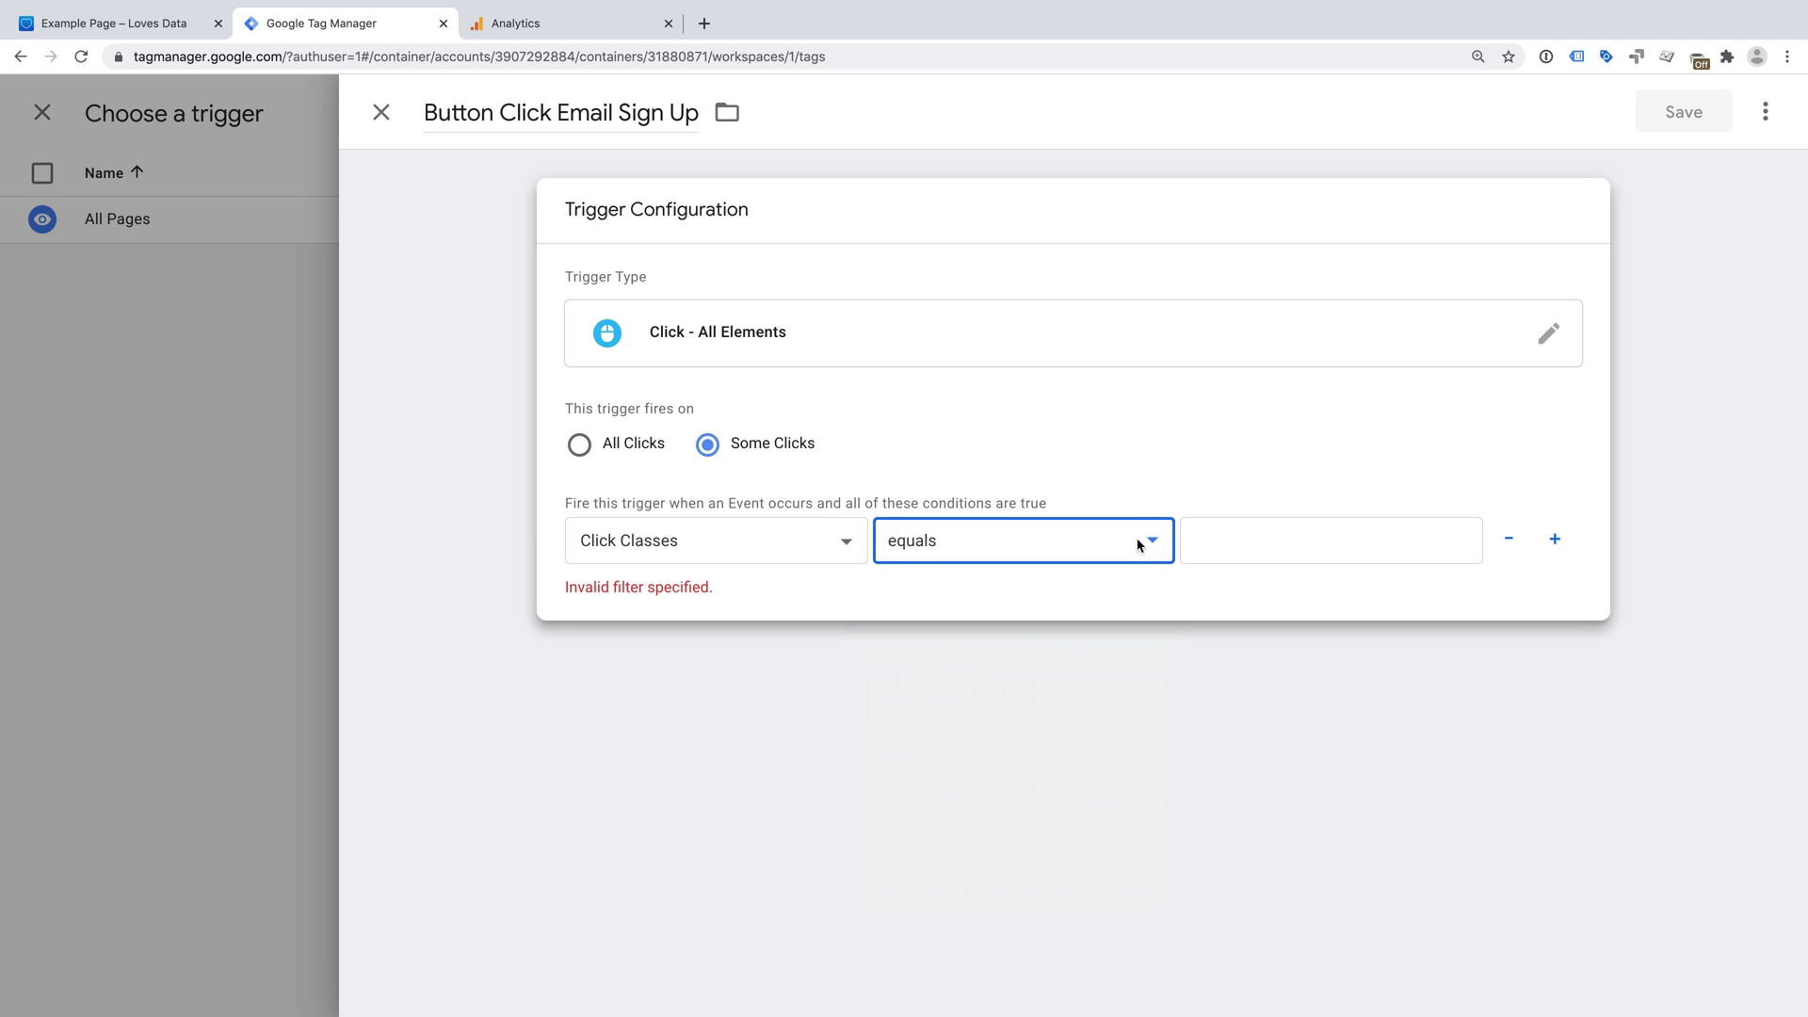
- Paste 'newsletter-form-button-label' as the matching class value and save the trigger
left_click(1222, 550)
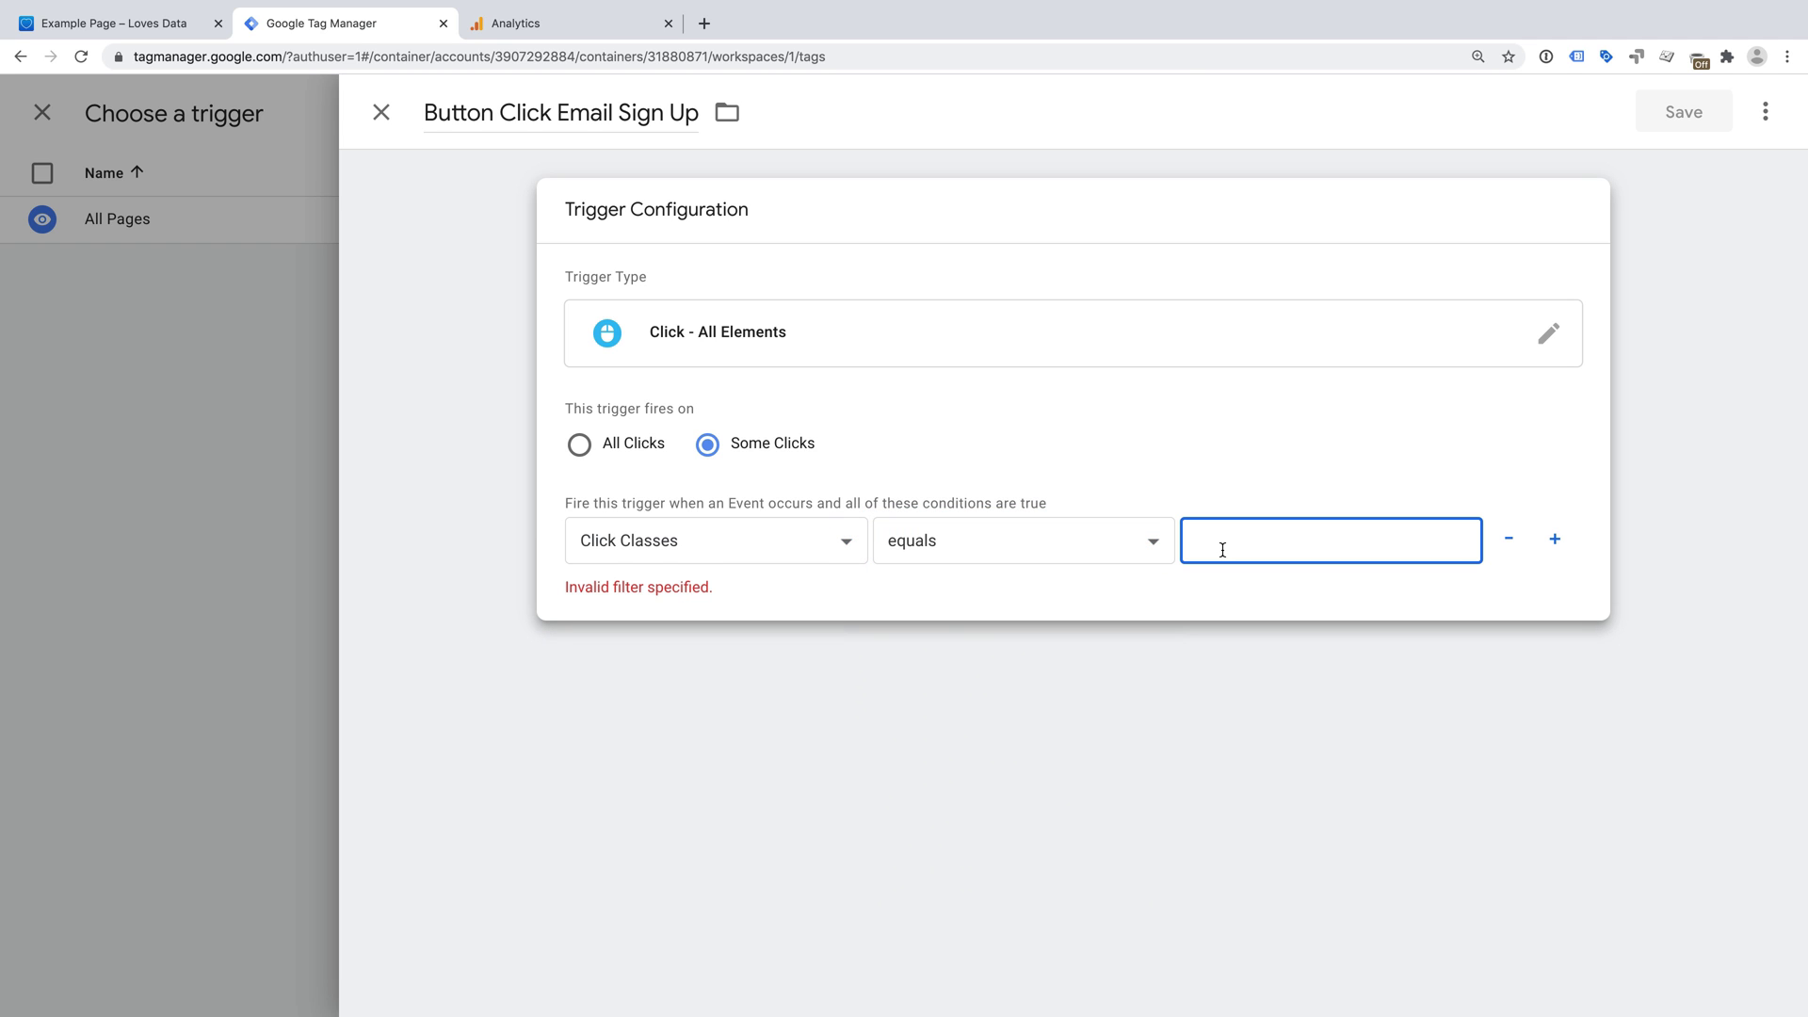
type("newsletter-form-button-label")
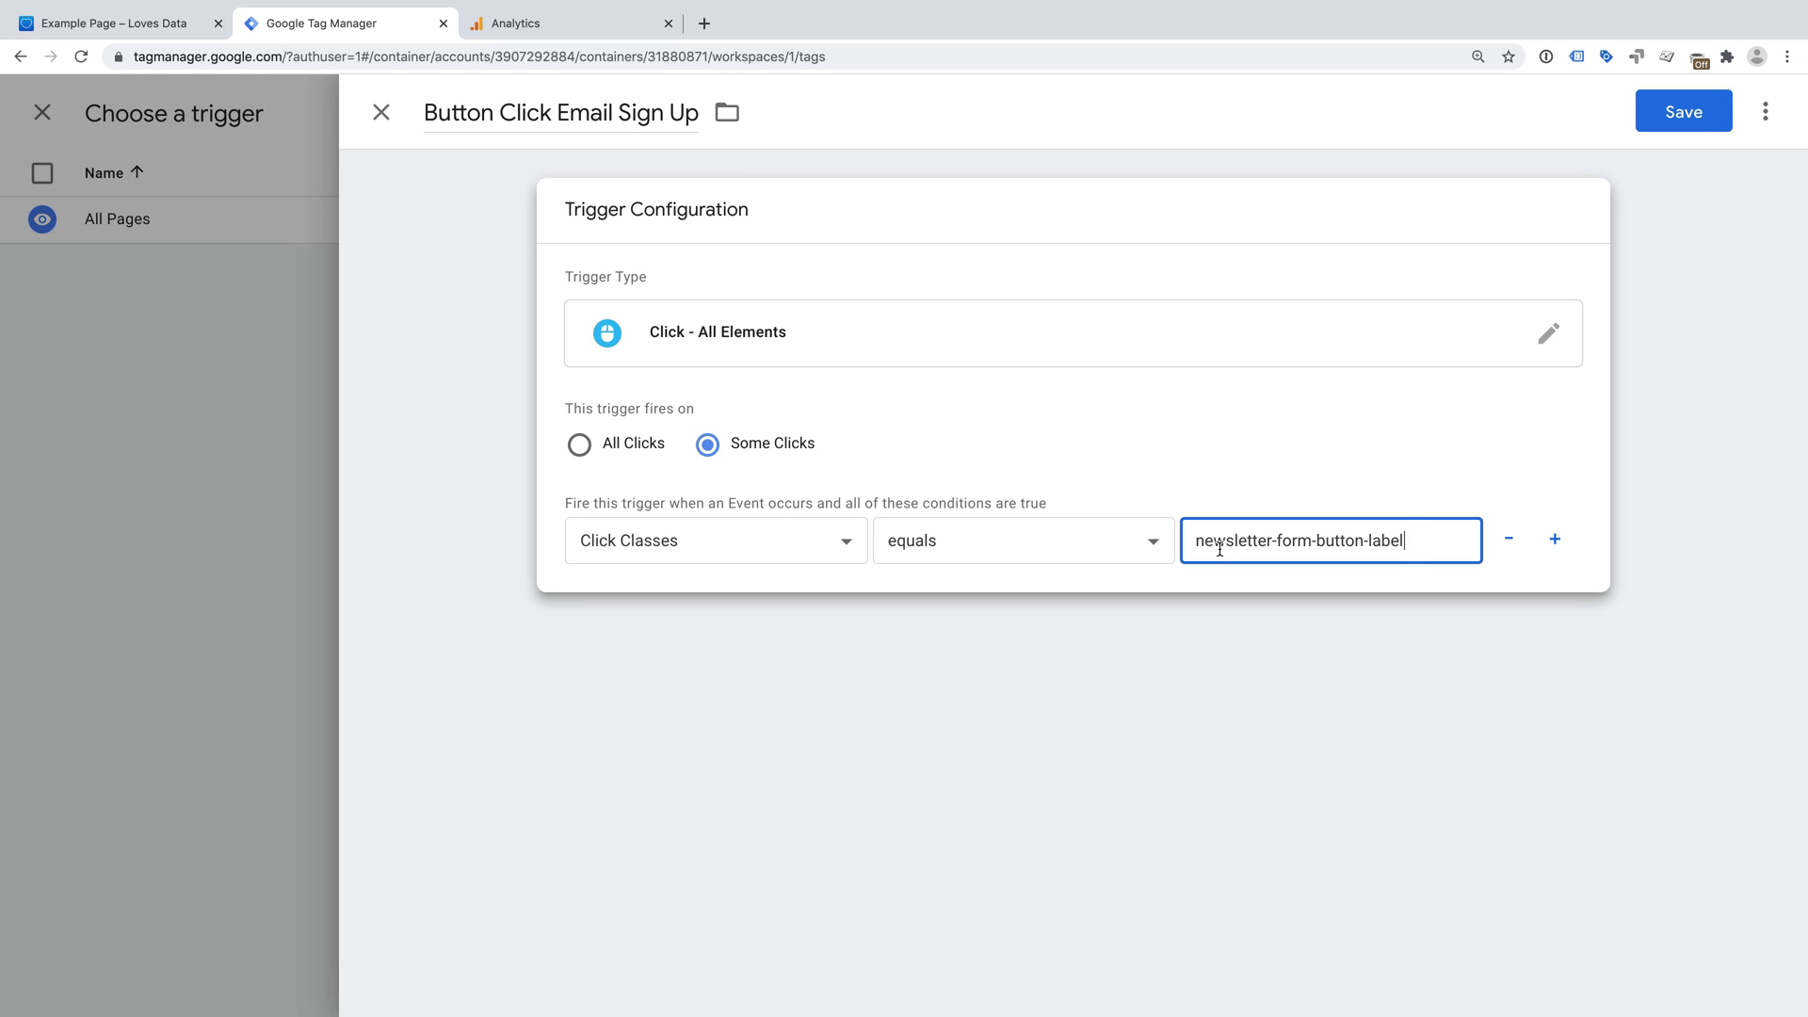
left_click_drag(1184, 542, 1419, 510)
left_click(1421, 489)
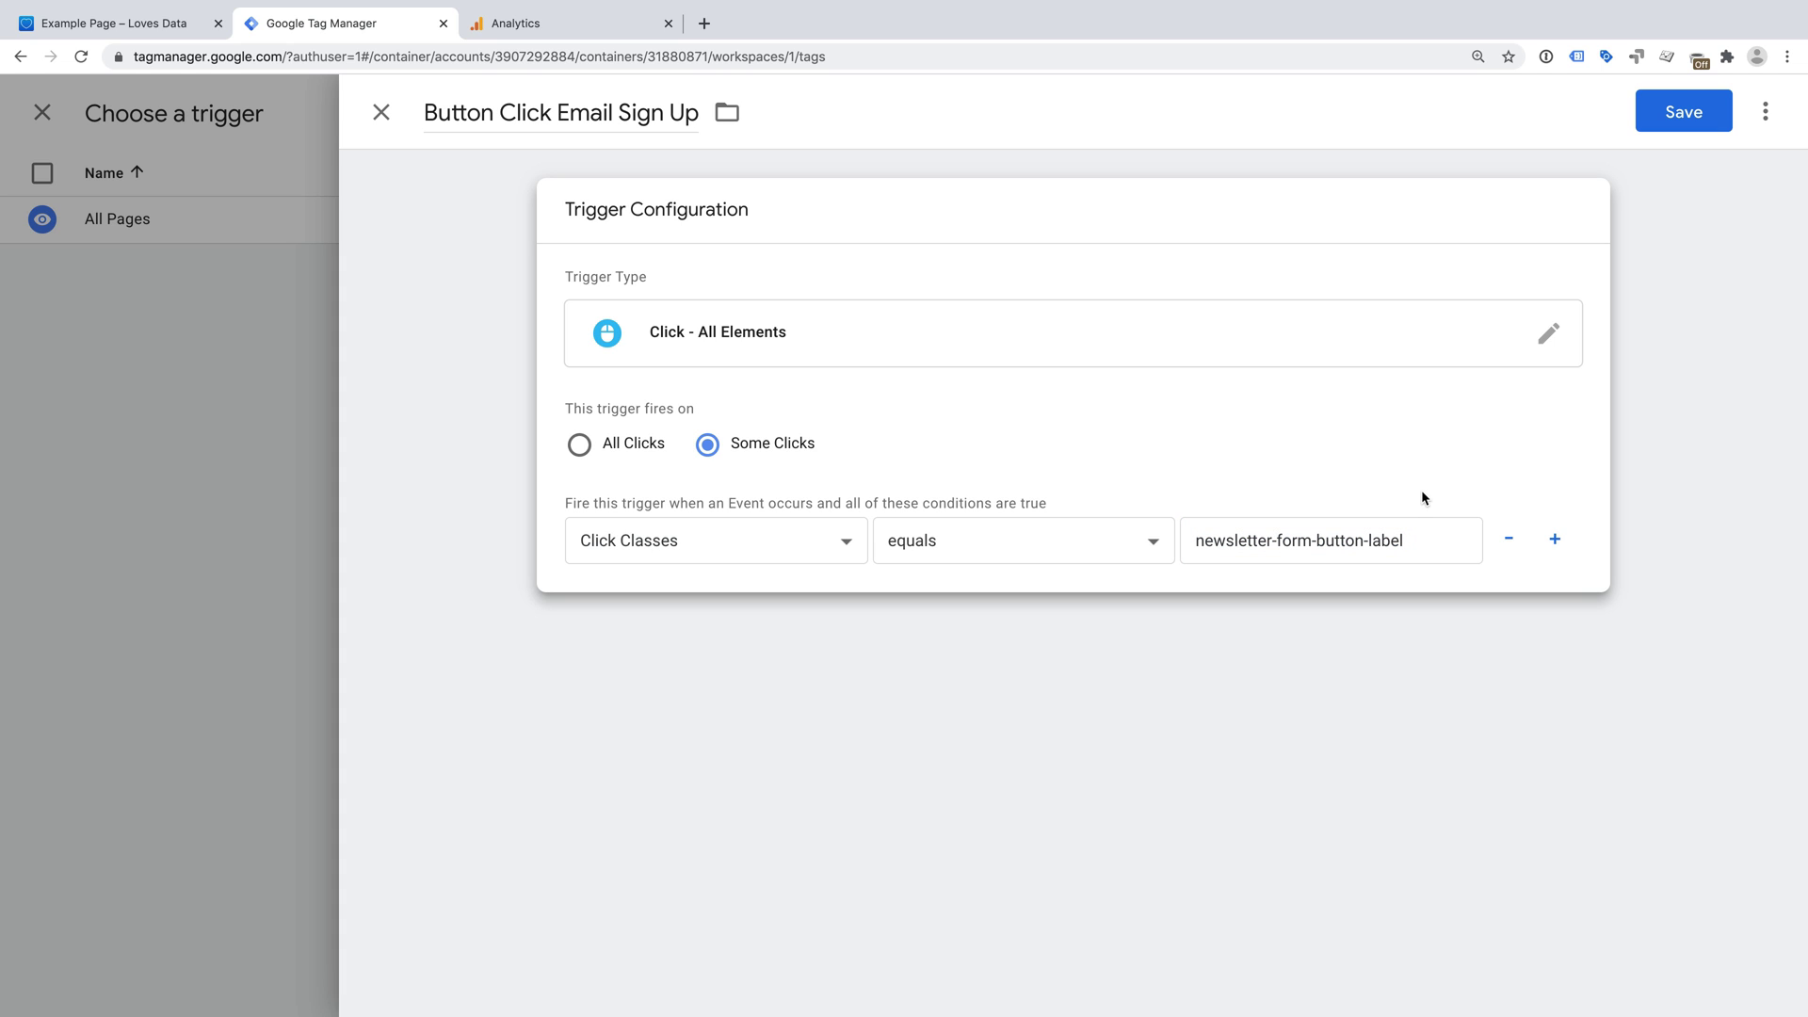
left_click(845, 546)
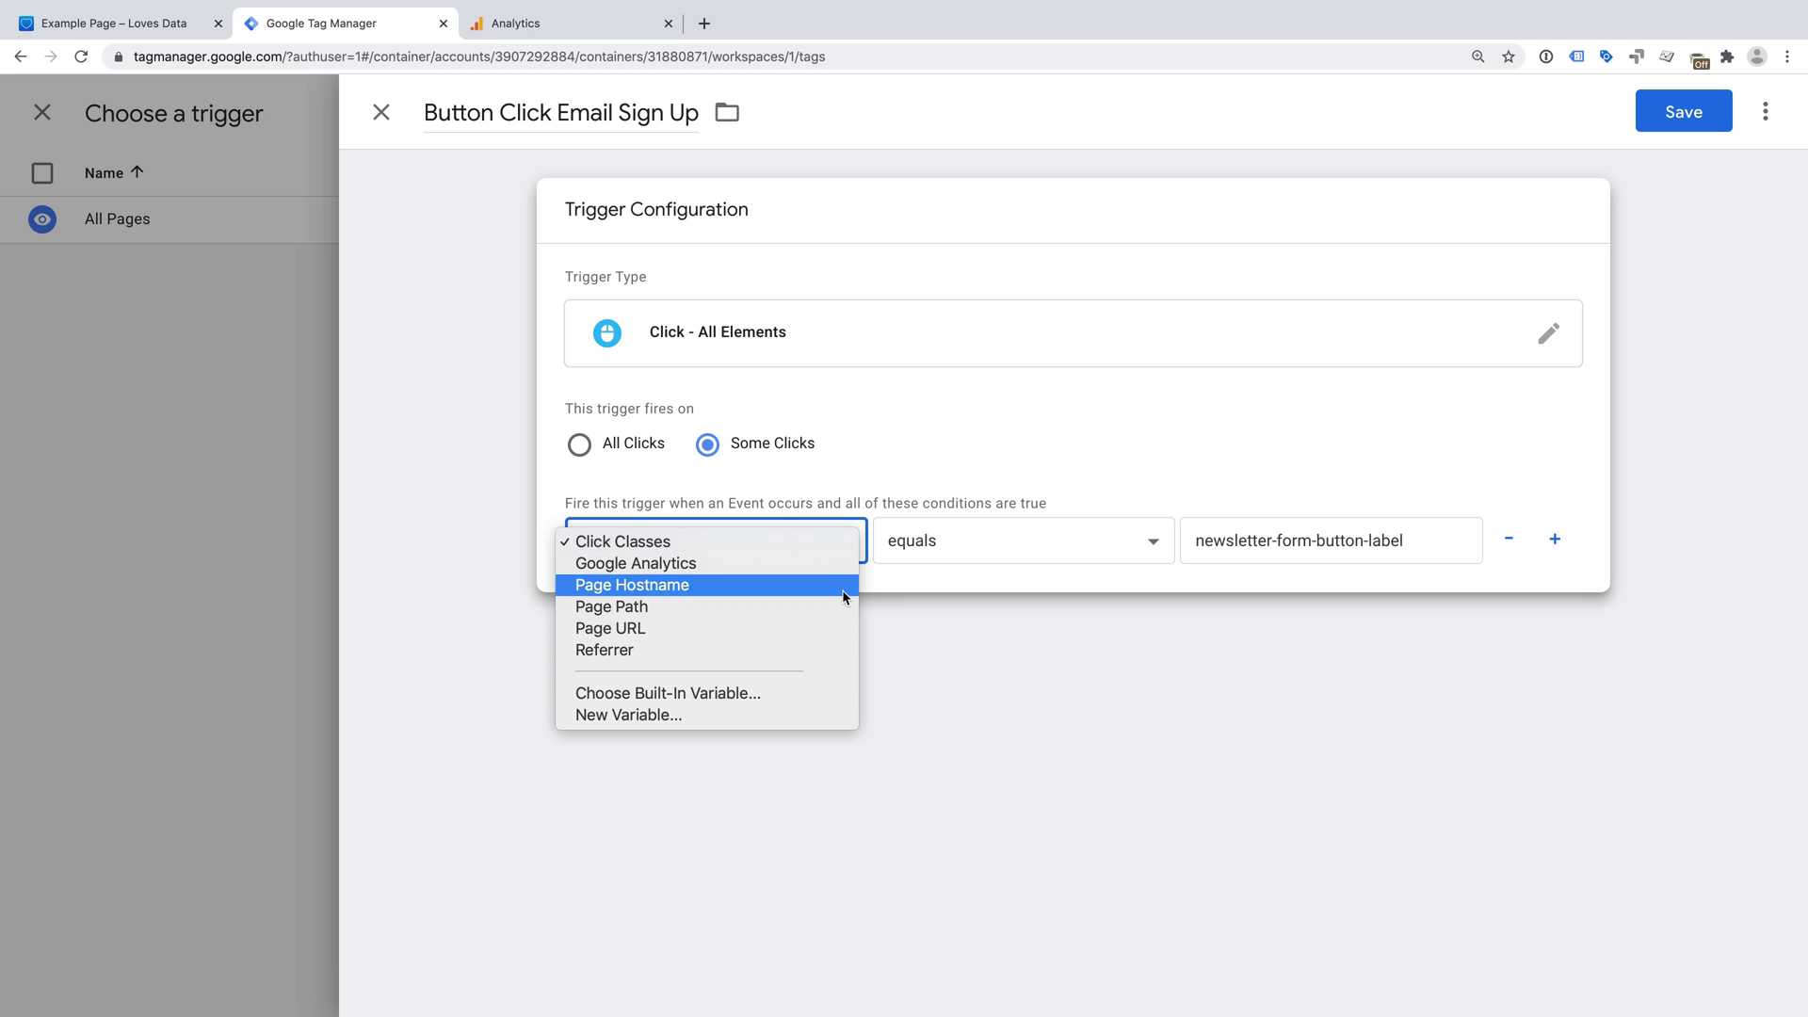
left_click(859, 492)
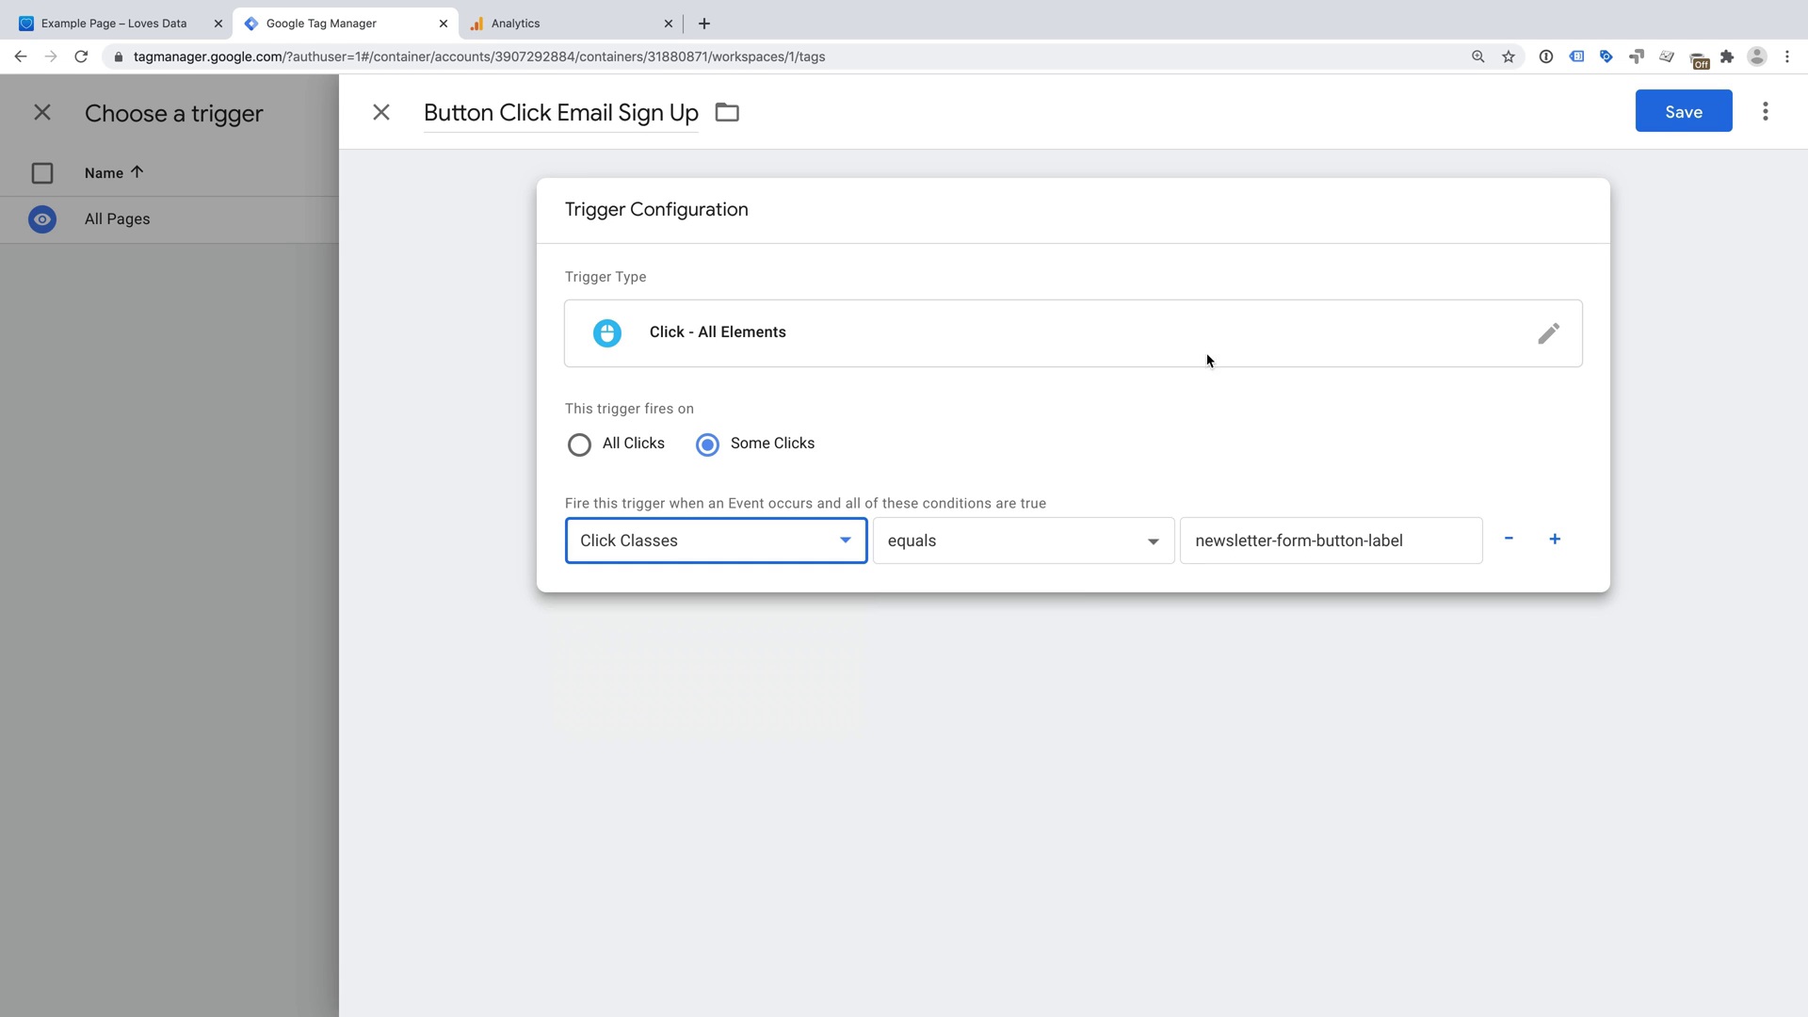
left_click(1666, 114)
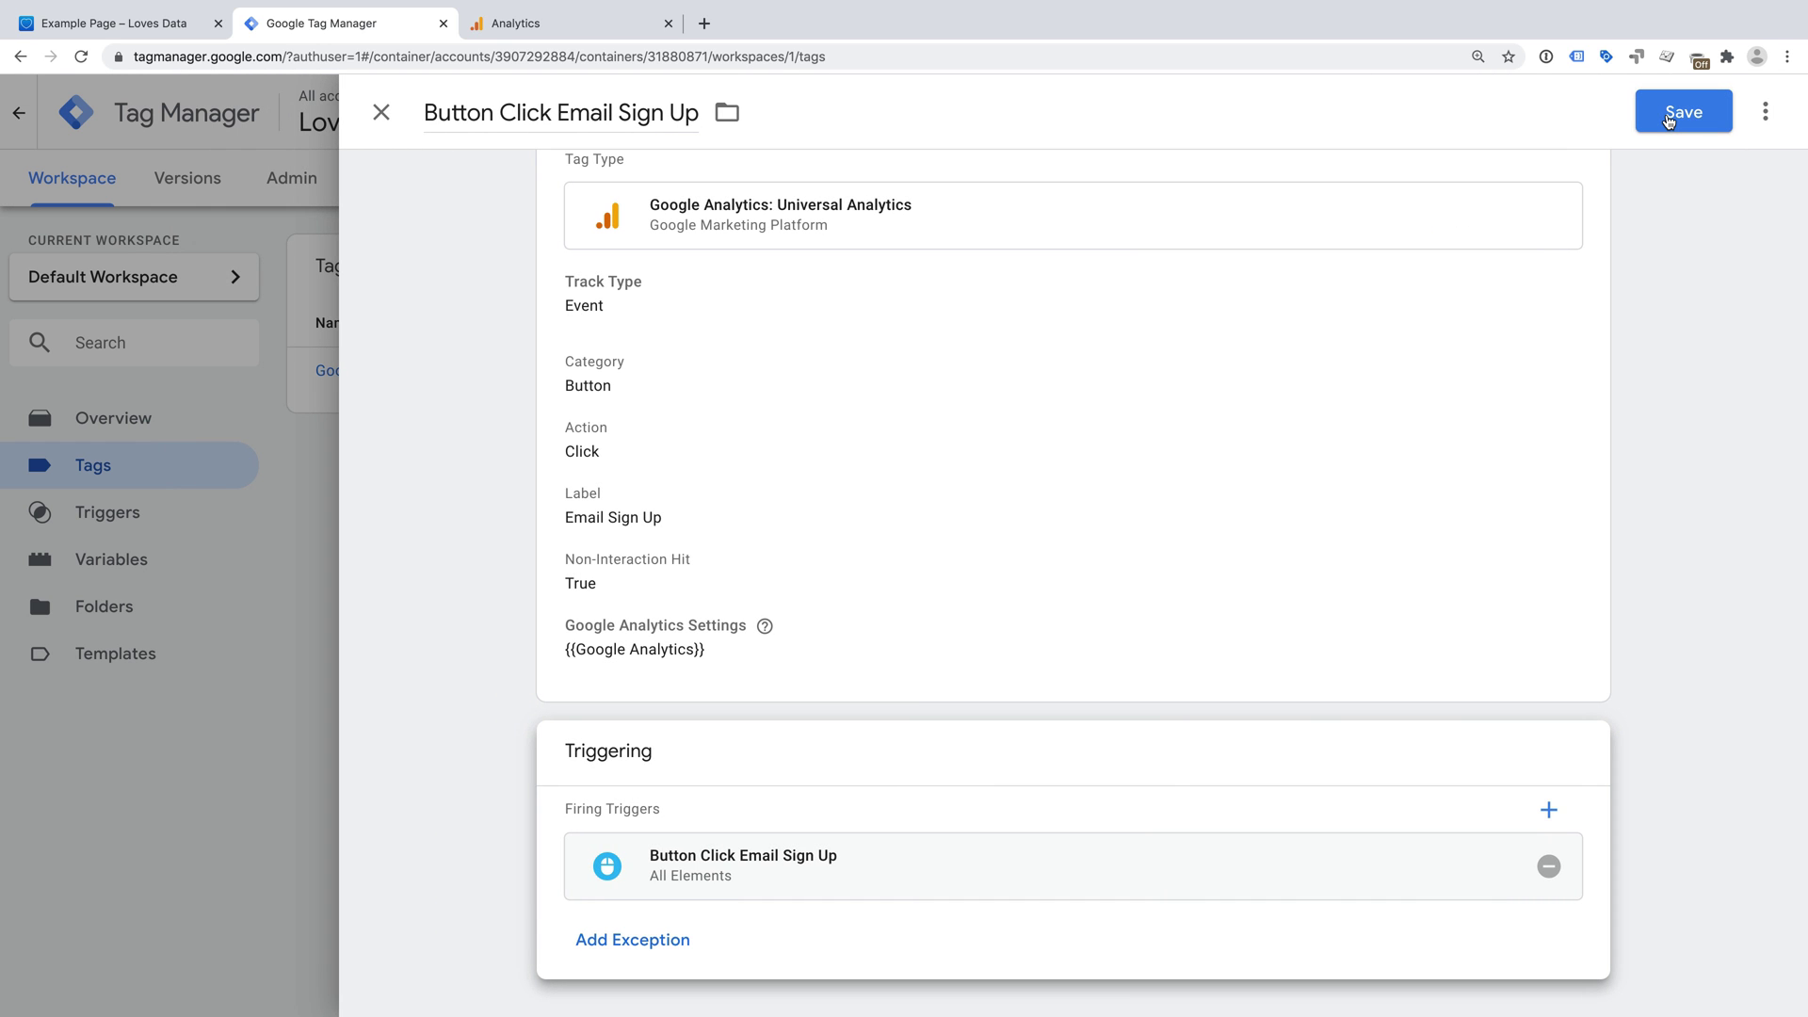
- Save the Button Click Email Sign Up tag and start preview mode for the workspace
left_click(1666, 115)
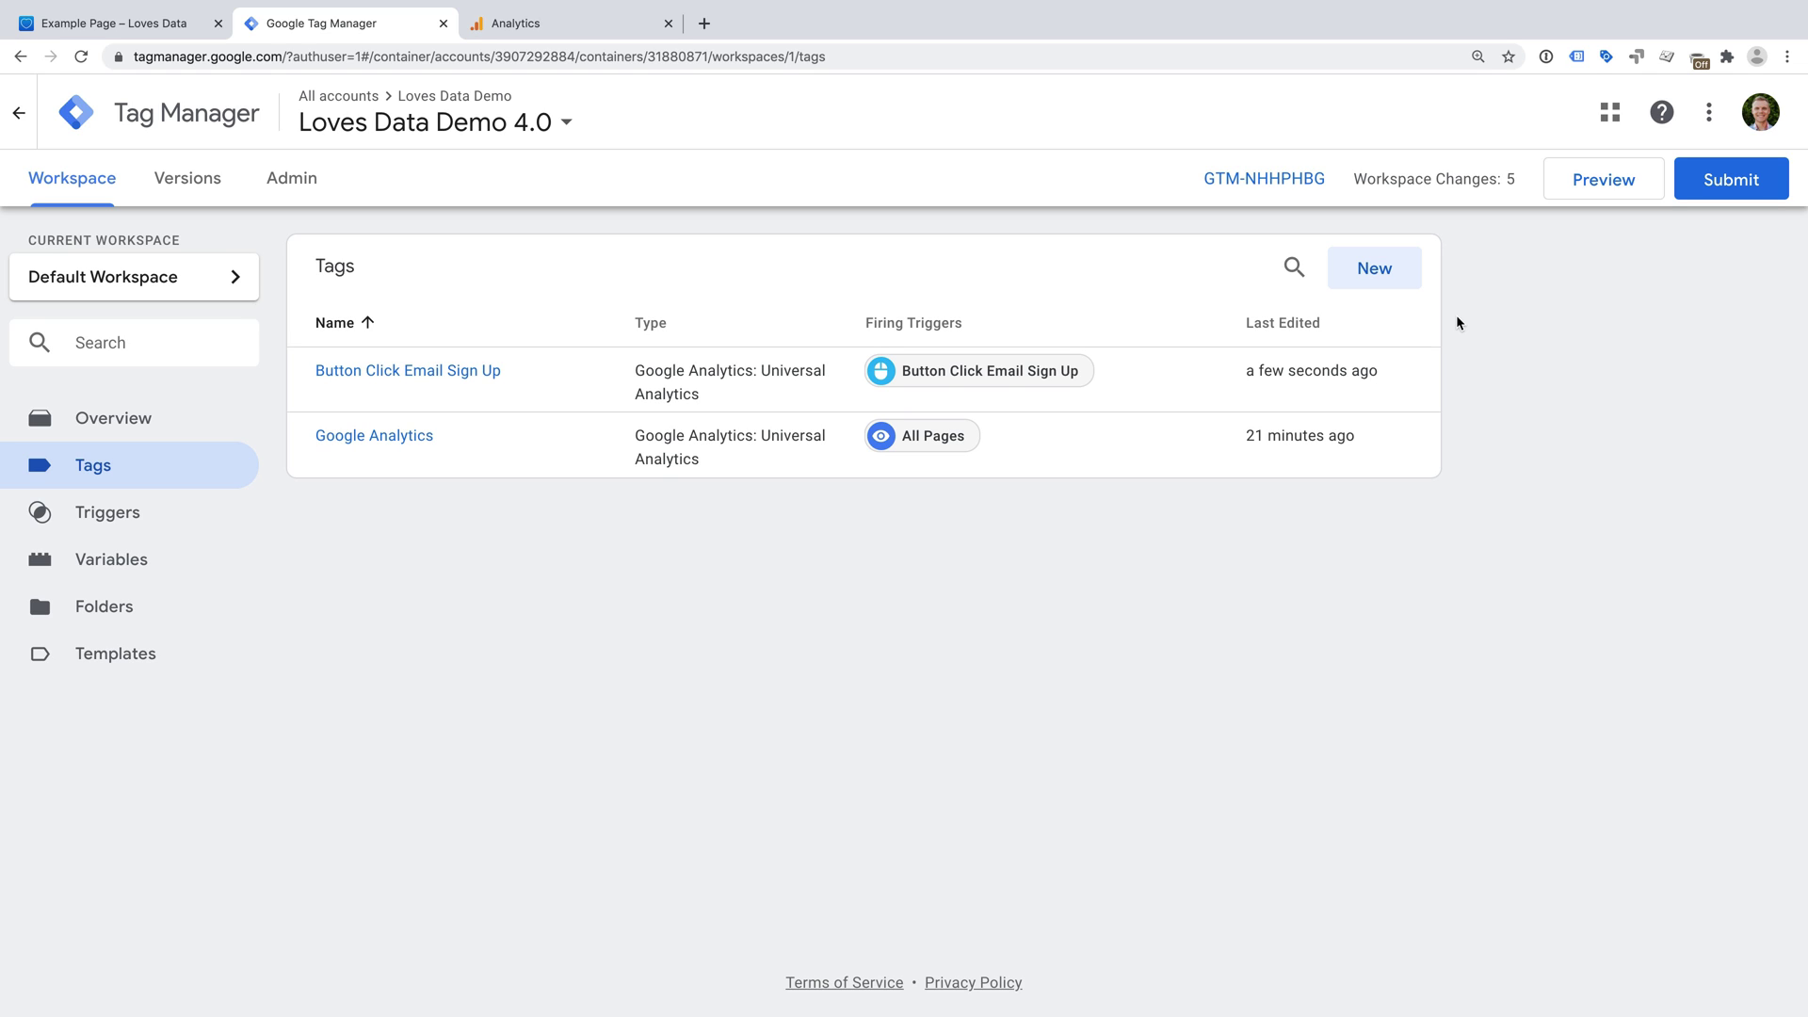
left_click(1559, 188)
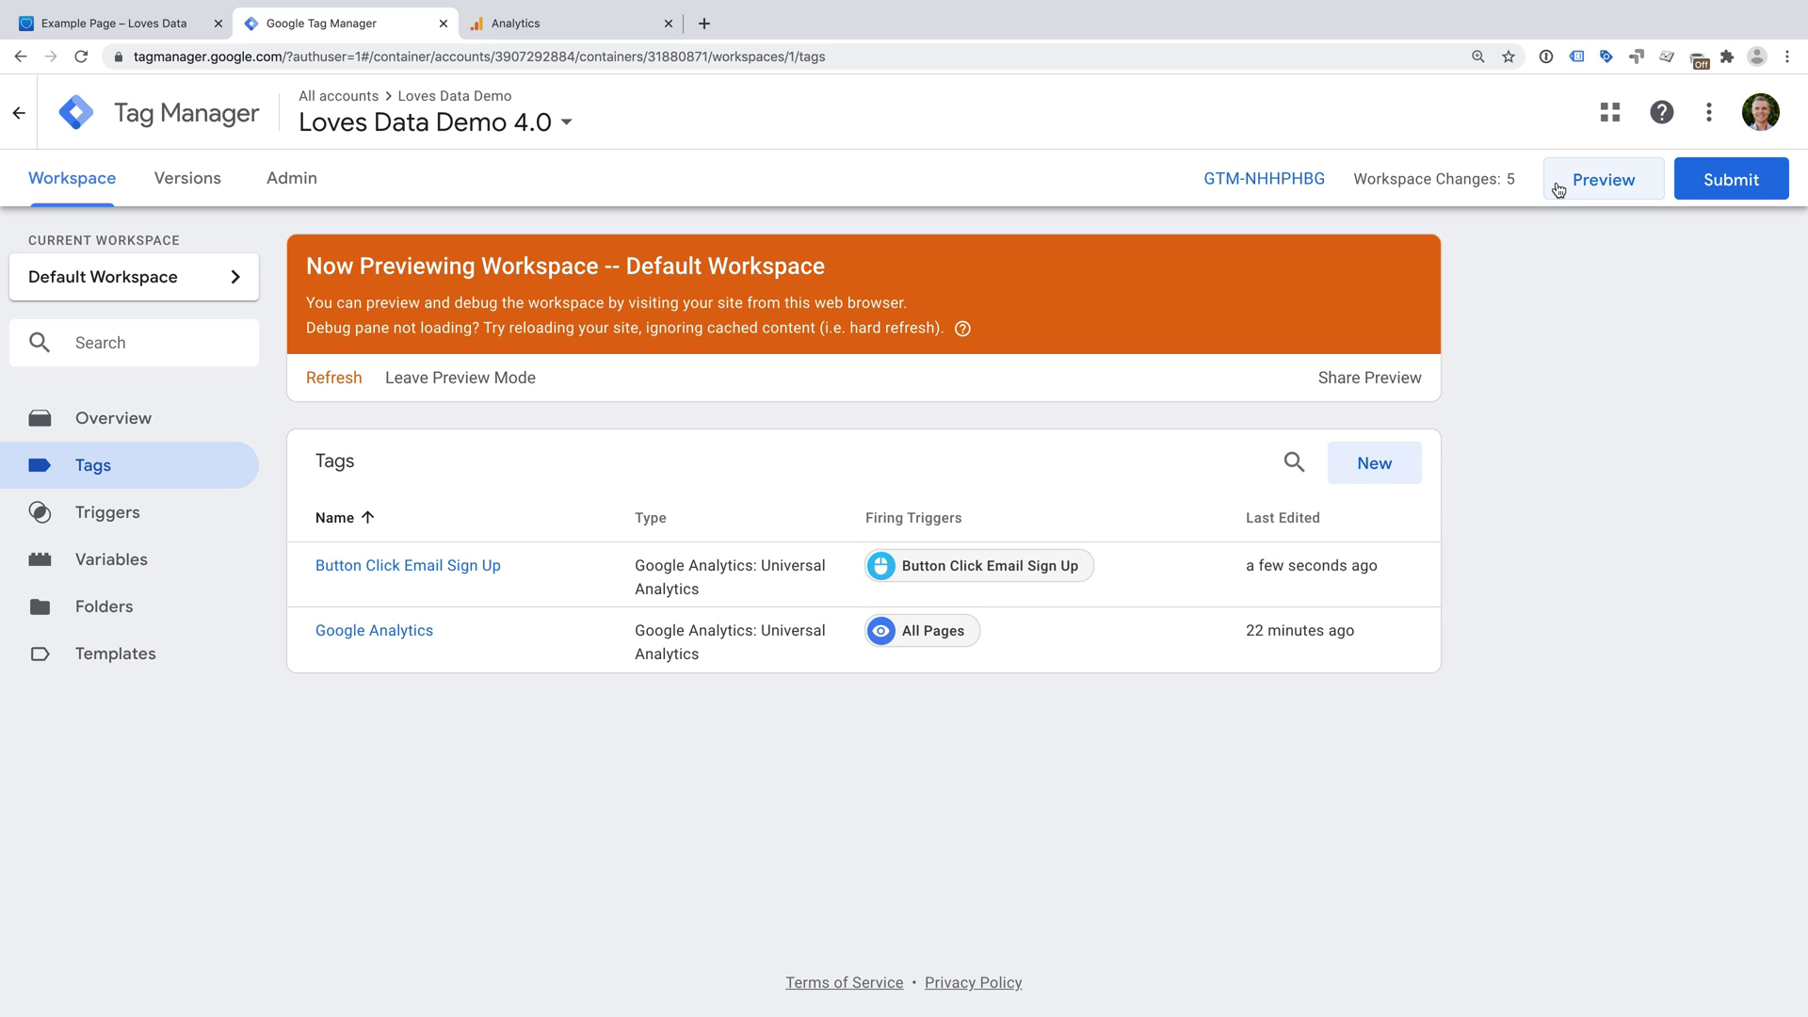
- Reload the Loves Data example page in preview and enlarge the debug pane
left_click(153, 25)
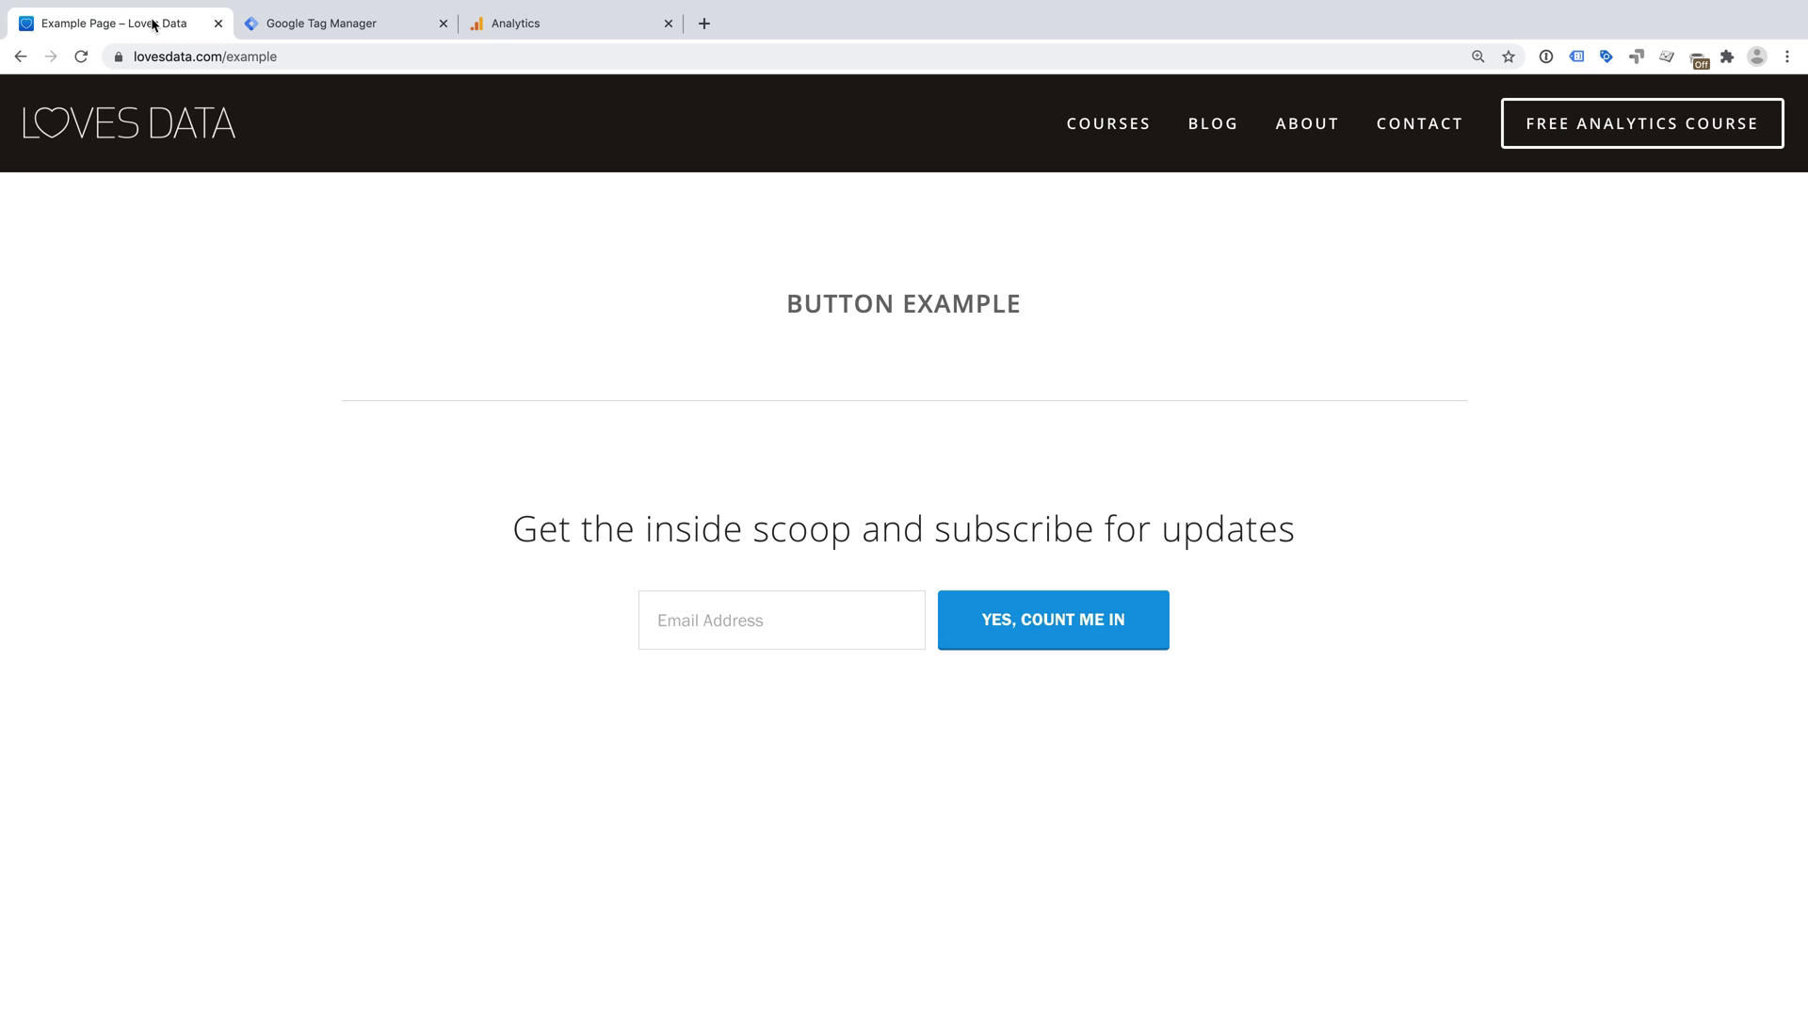
key("super+r")
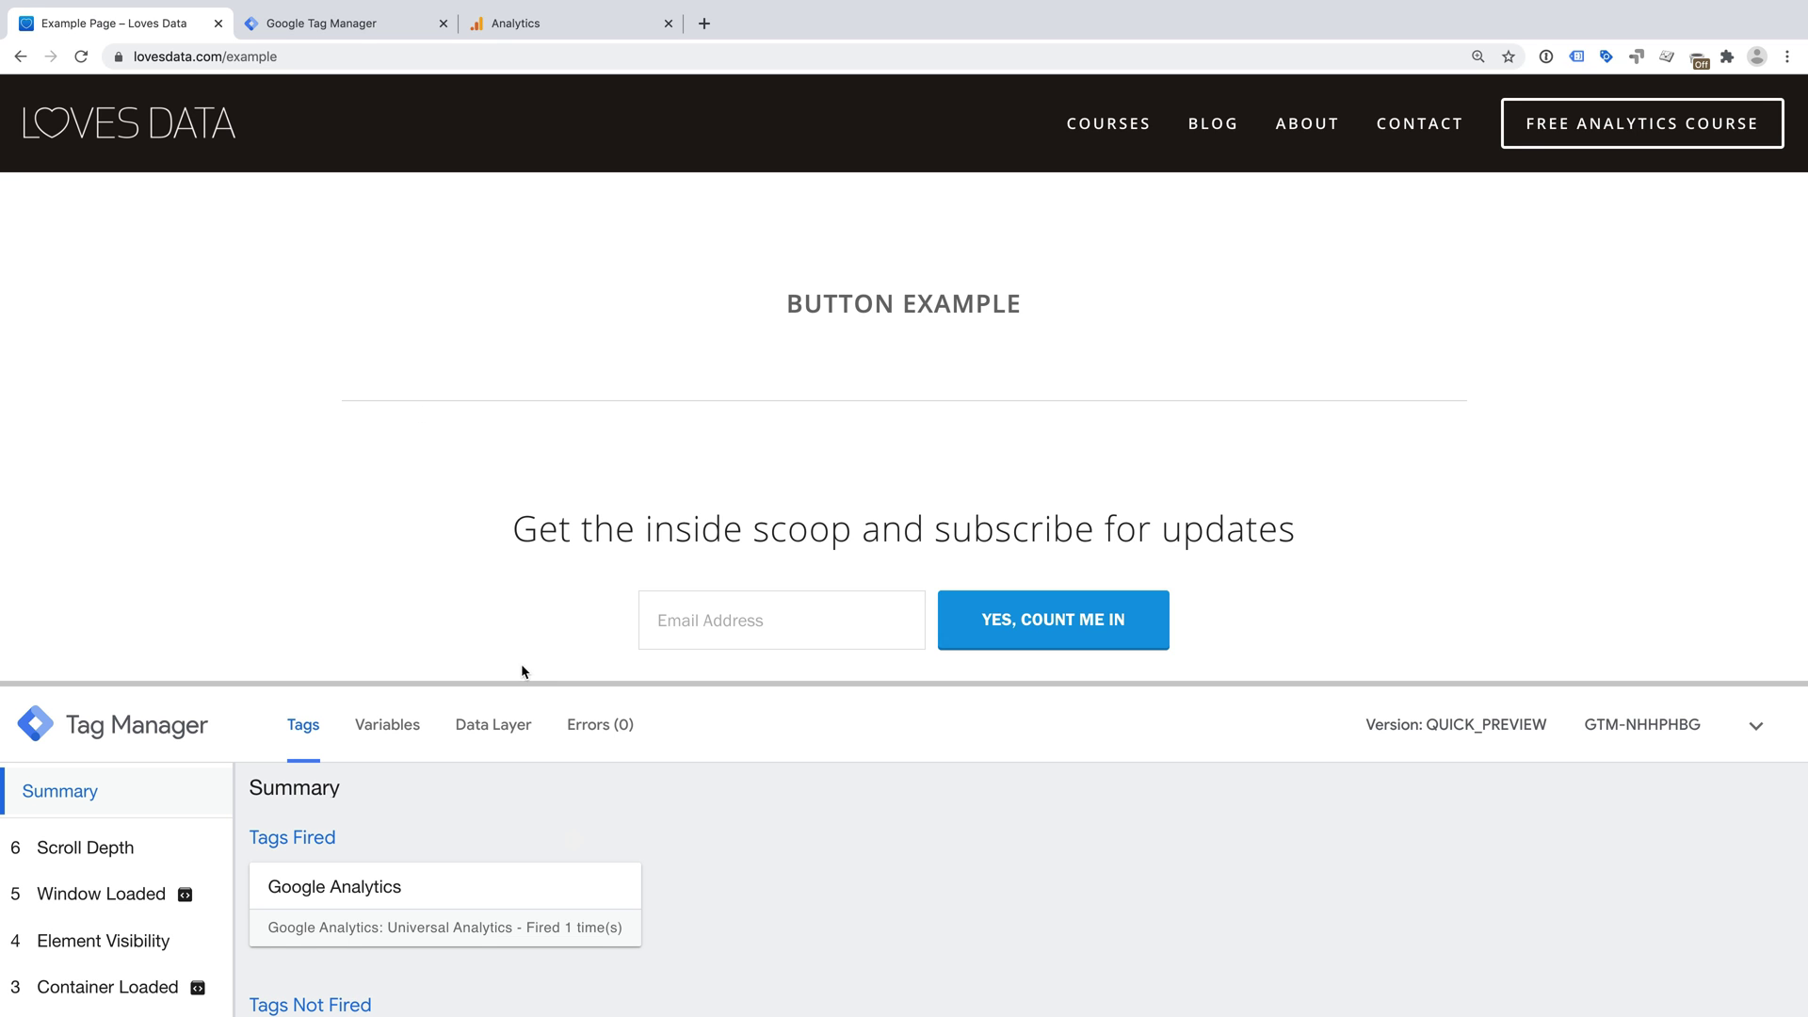
scroll(527, 665, "down", 2)
scroll(530, 665, "down", 1)
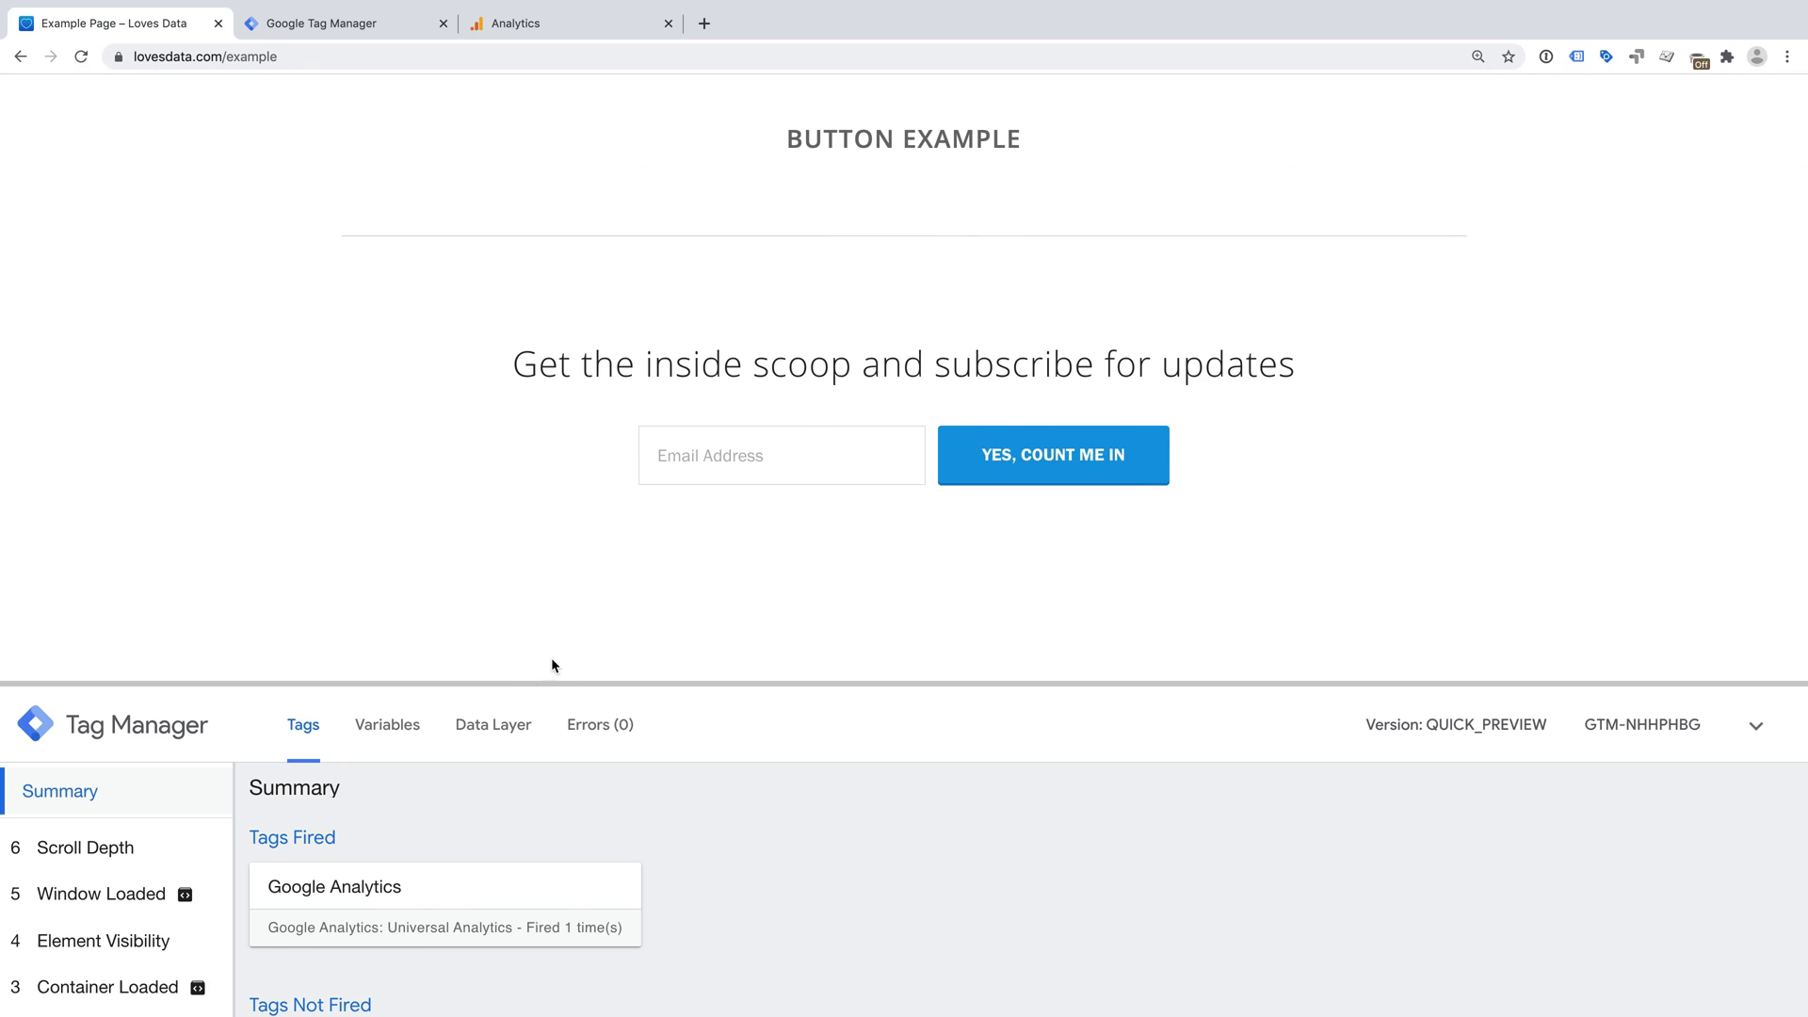
left_click_drag(552, 666, 541, 541)
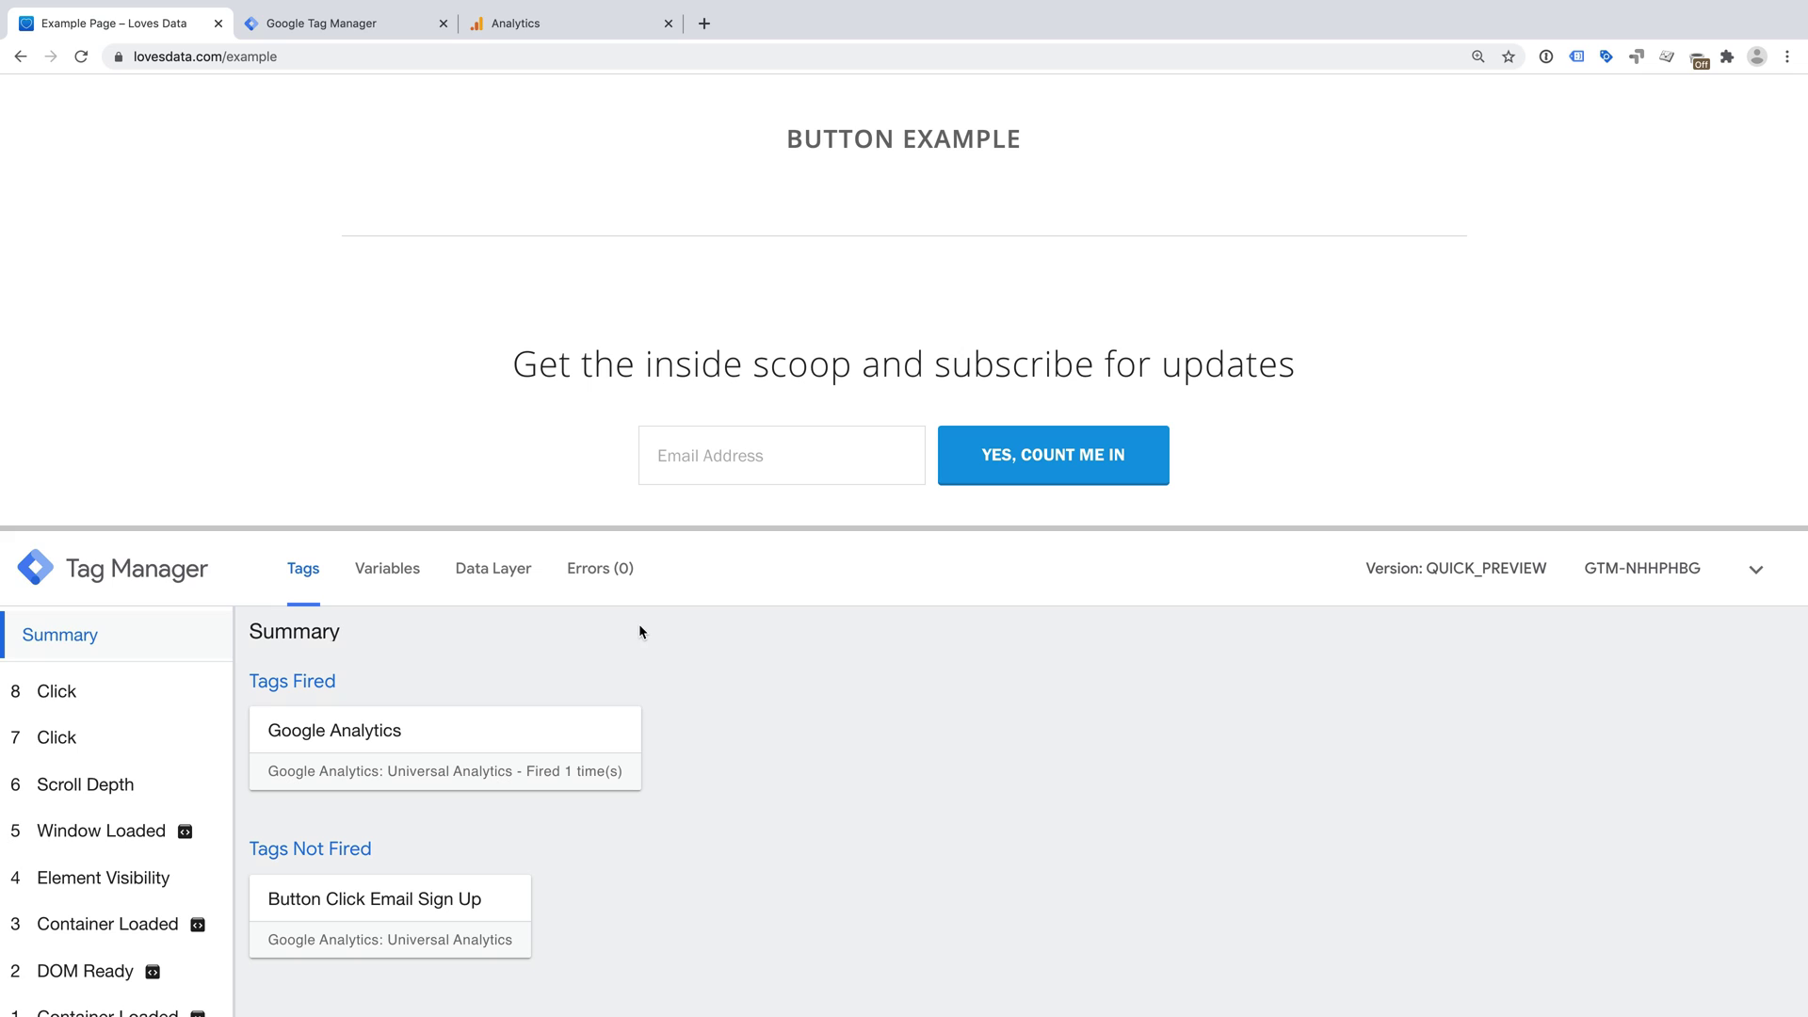
- Enter an e-mail address in the newsletter form and submit it with YES, COUNT ME IN
left_click(744, 455)
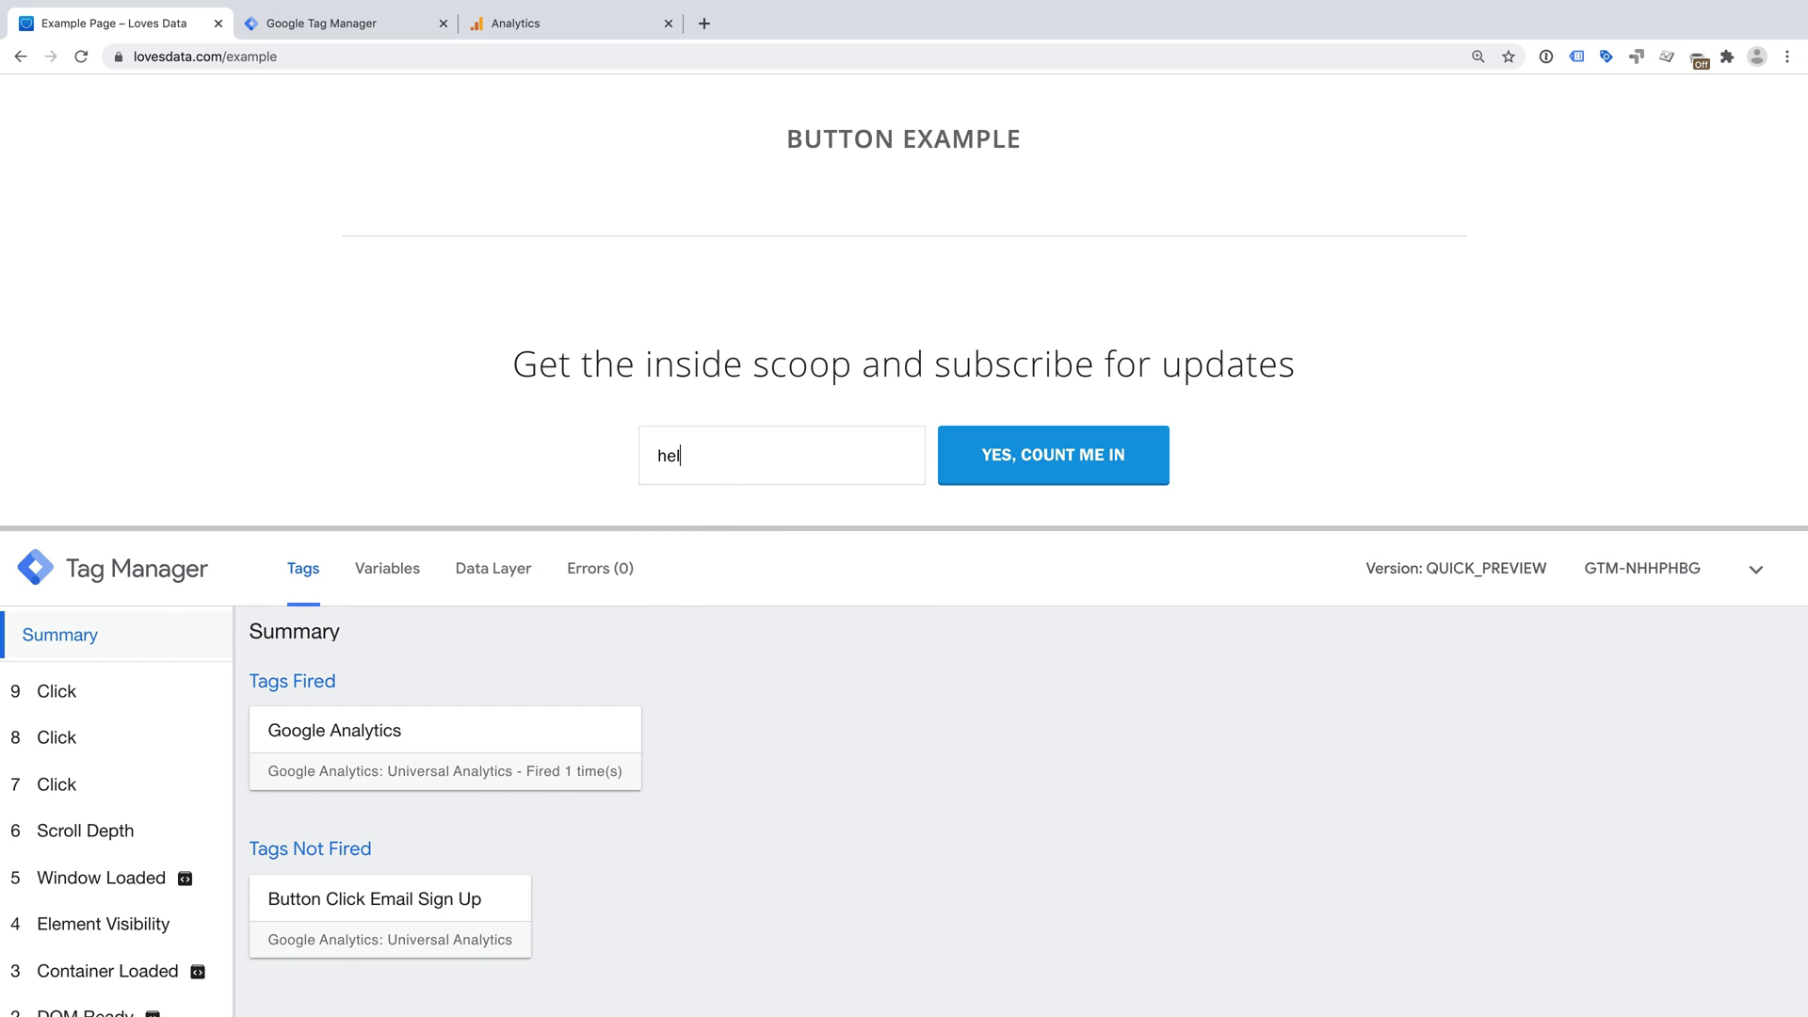
left_click(552, 471)
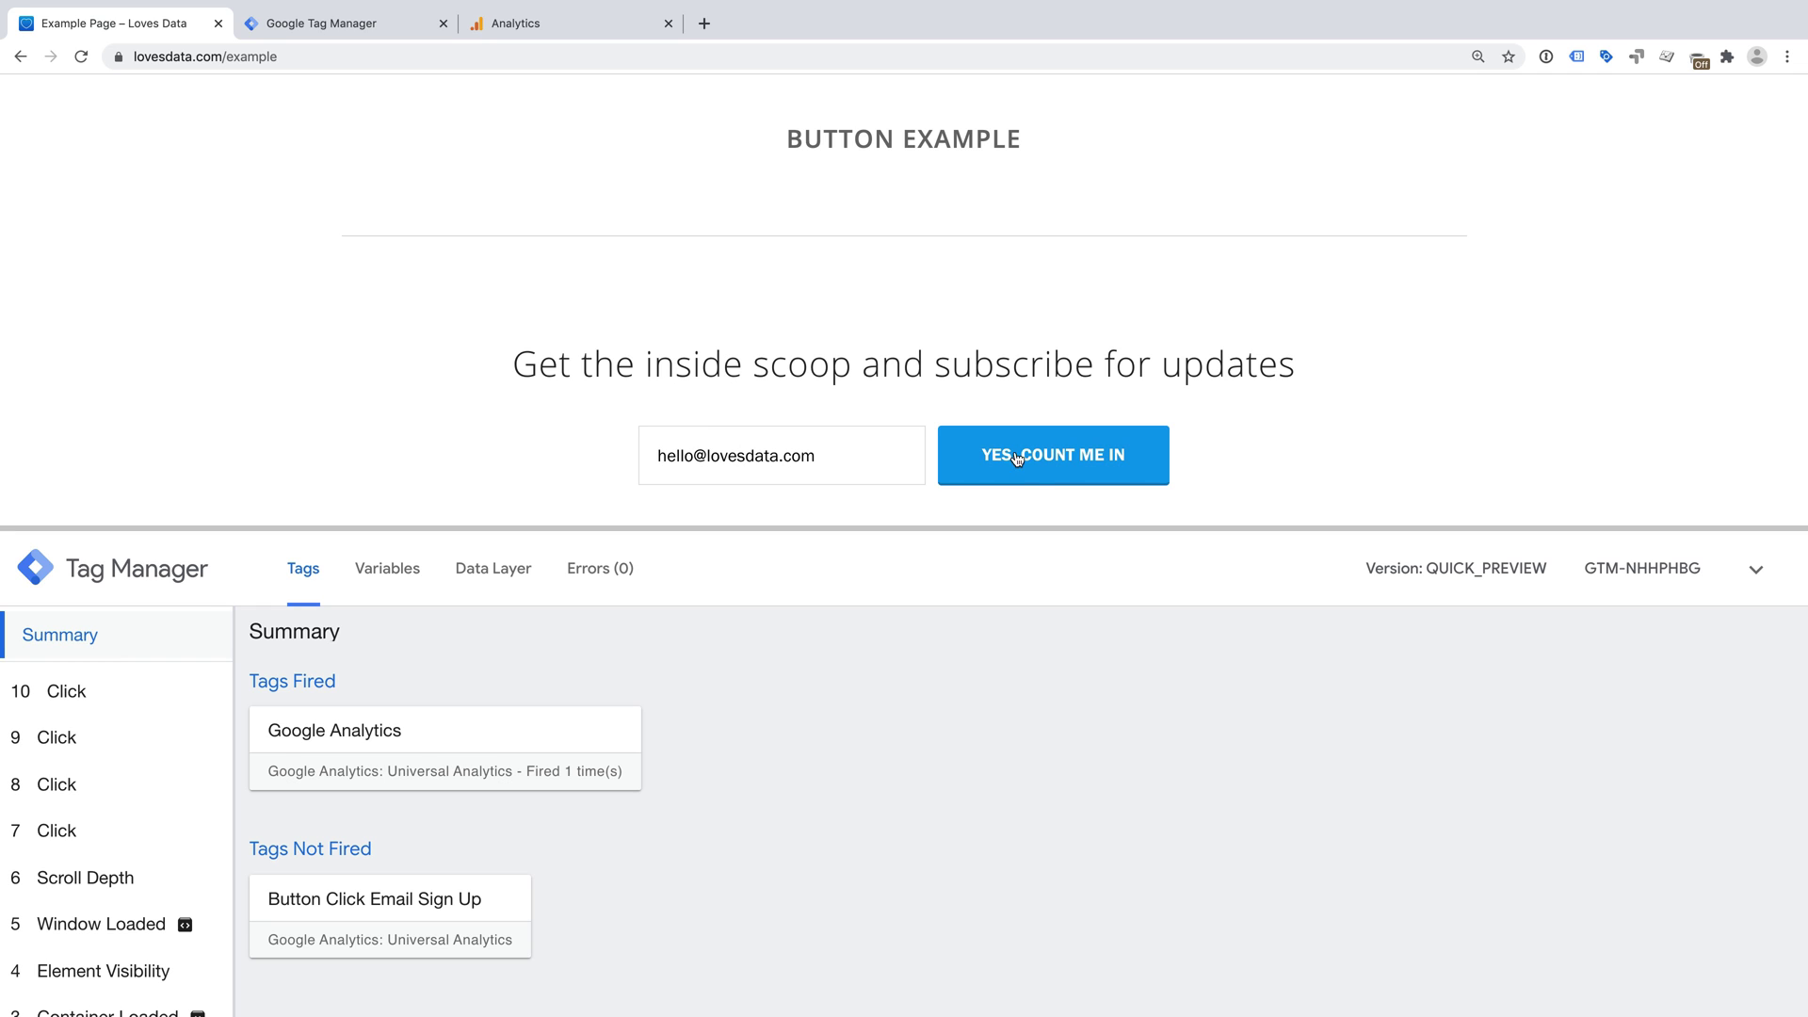
left_click(1049, 457)
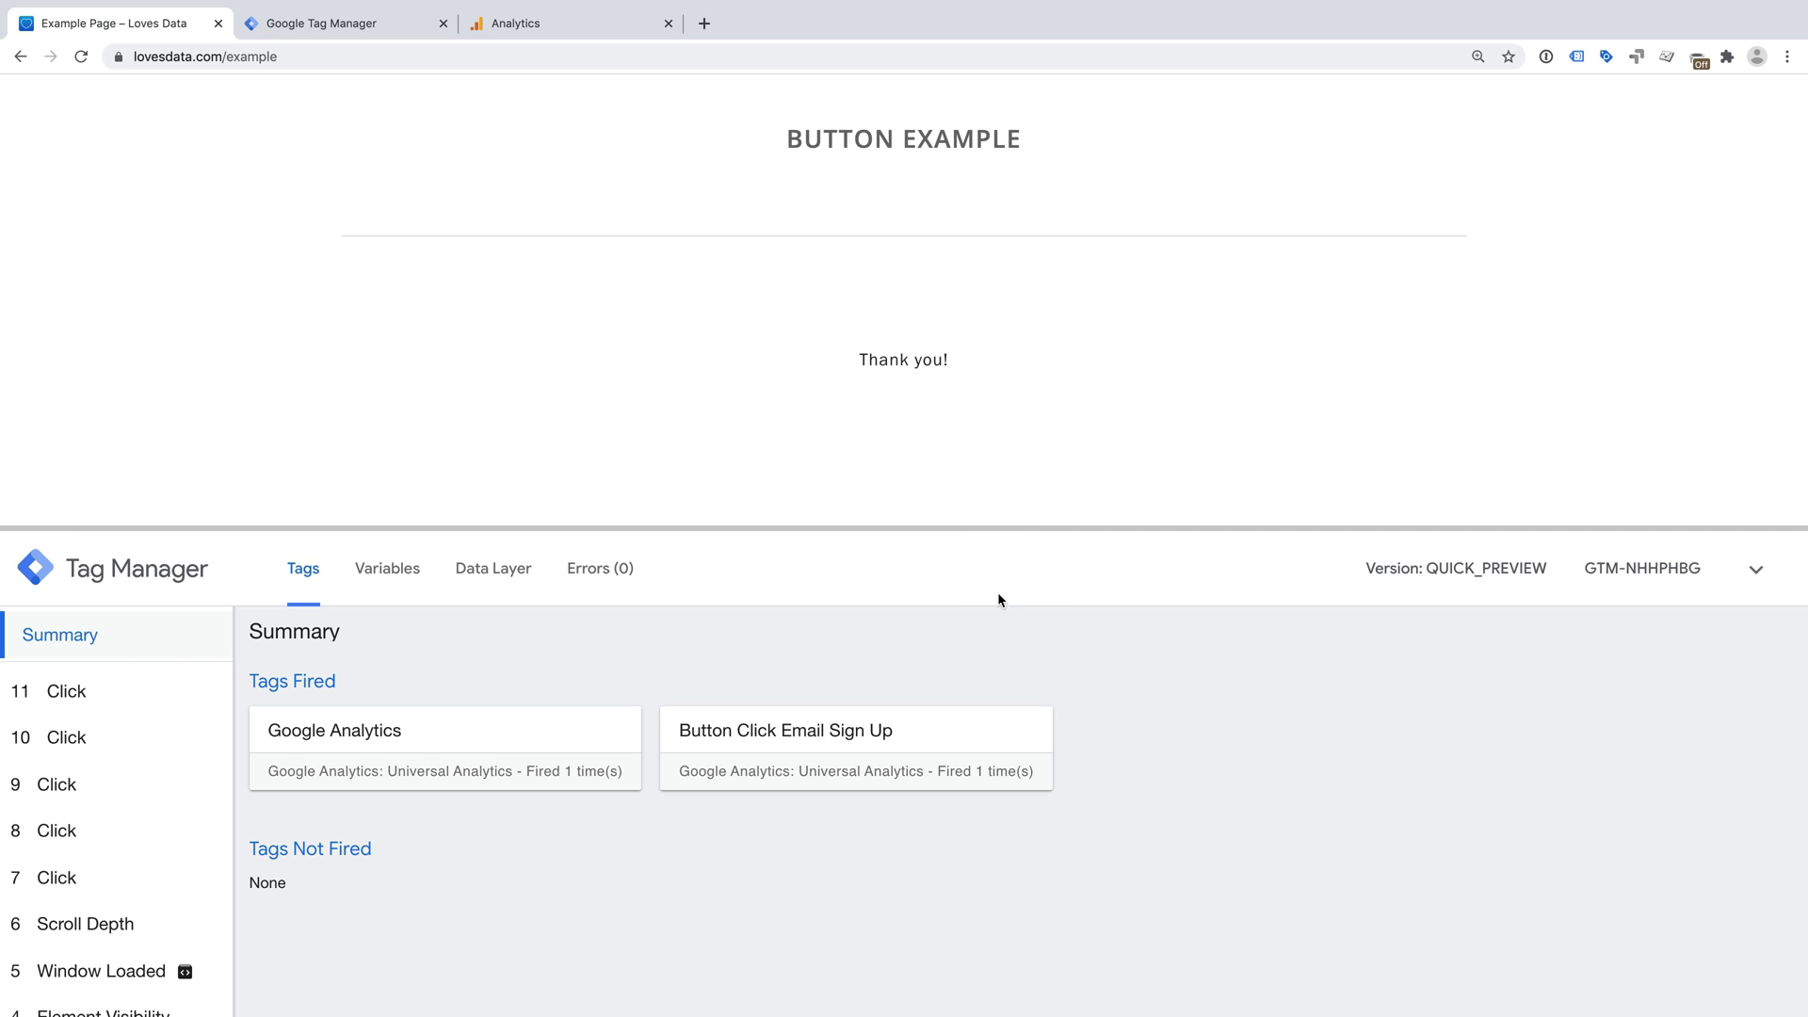
- Verify the fired tag's details in the Click event show Button / Click / Email Sign Up, then go to Analytics
left_click(139, 688)
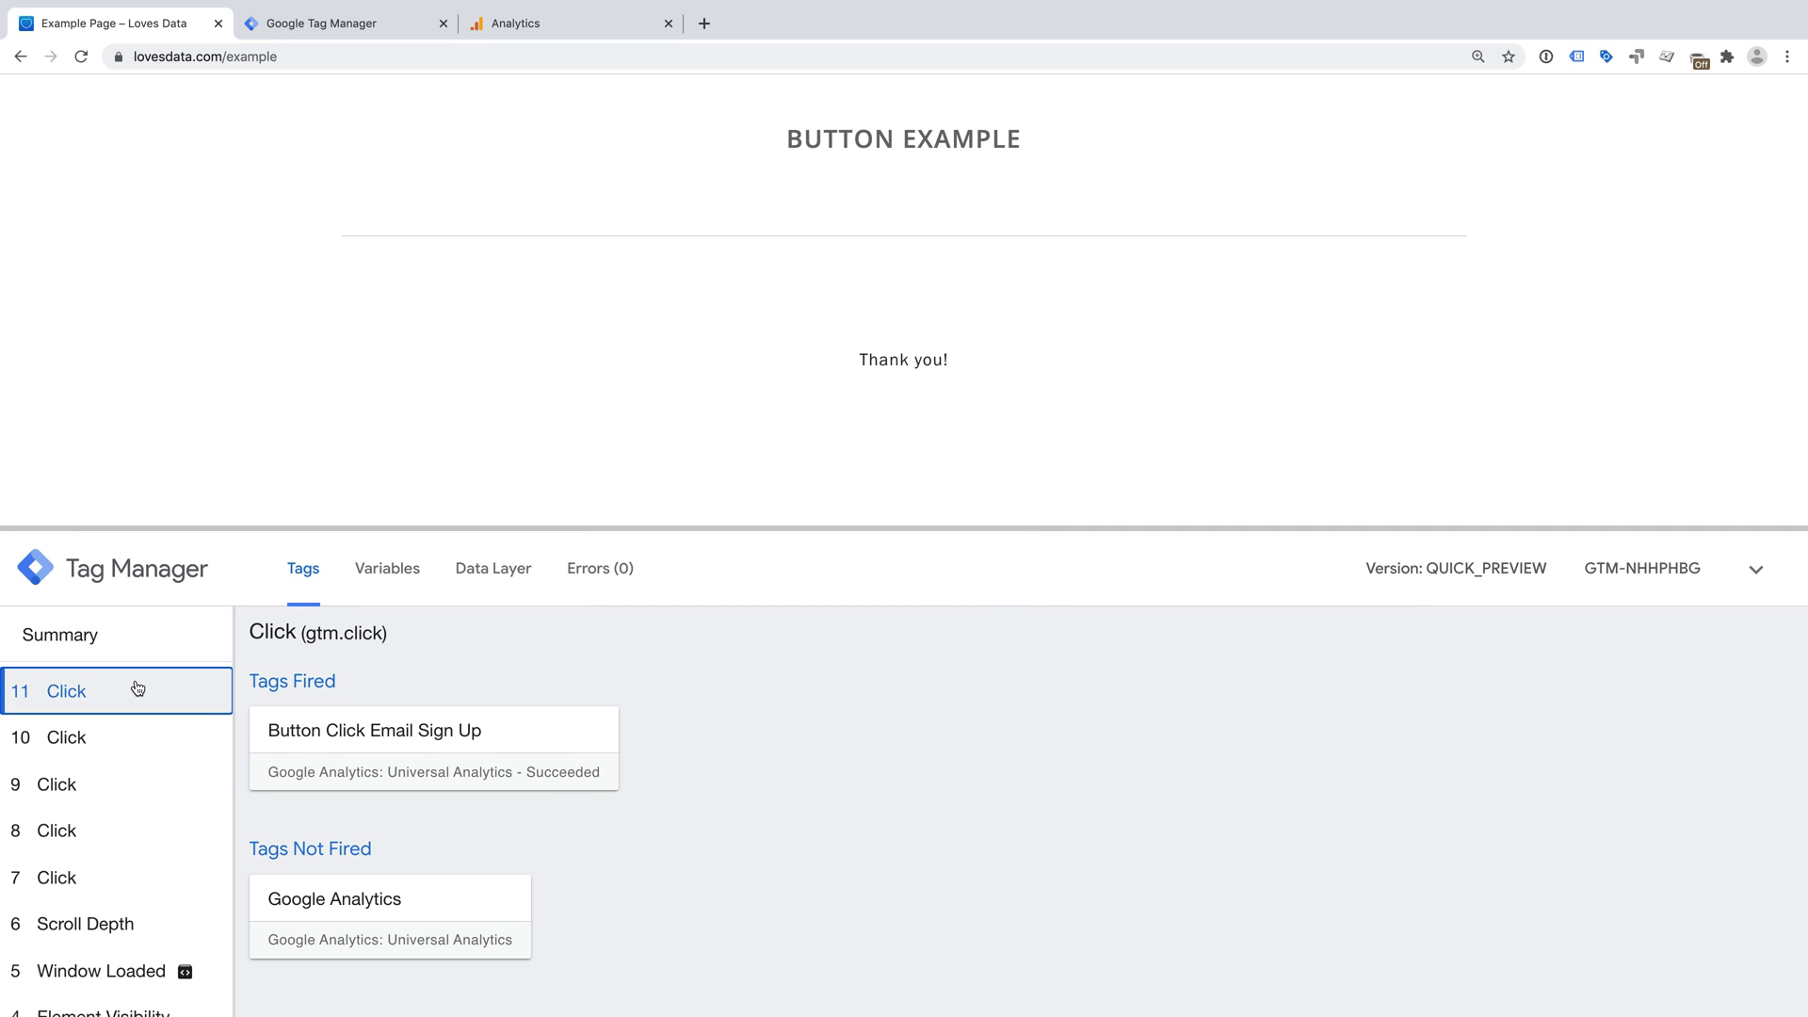
left_click(567, 745)
scroll(842, 740, "down", 2)
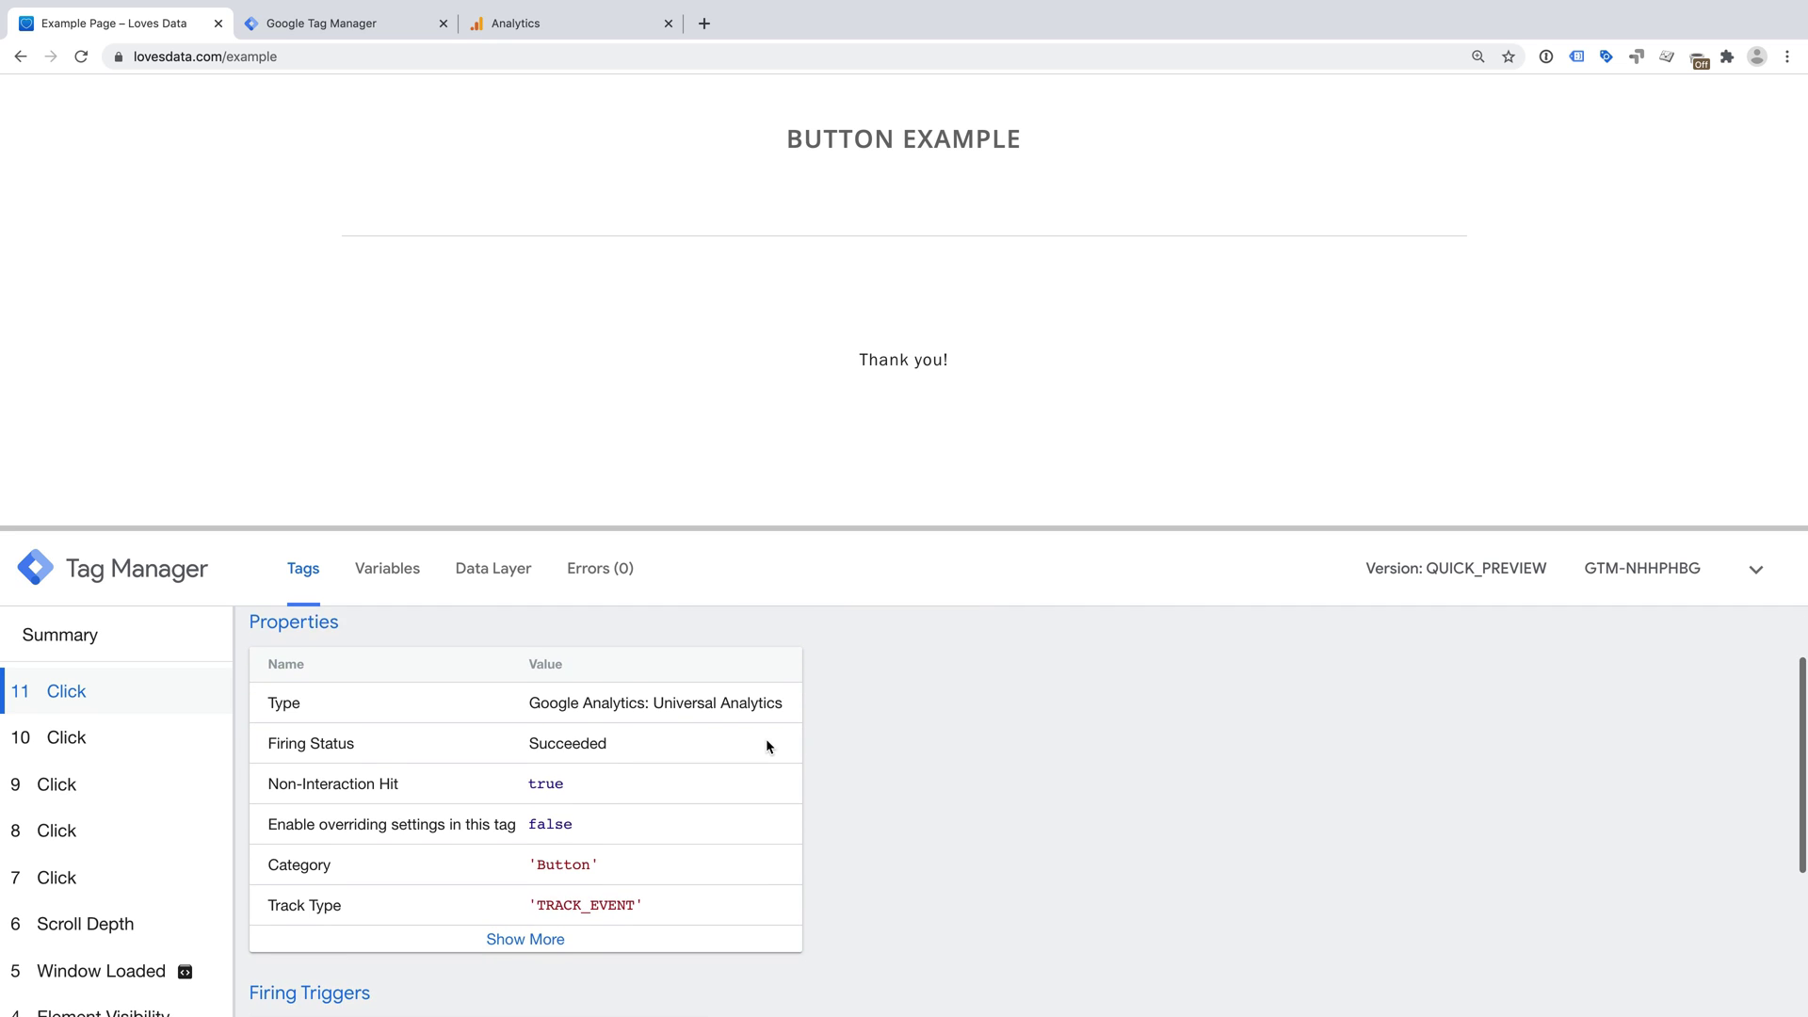
scroll(766, 746, "down", 1)
left_click(588, 875)
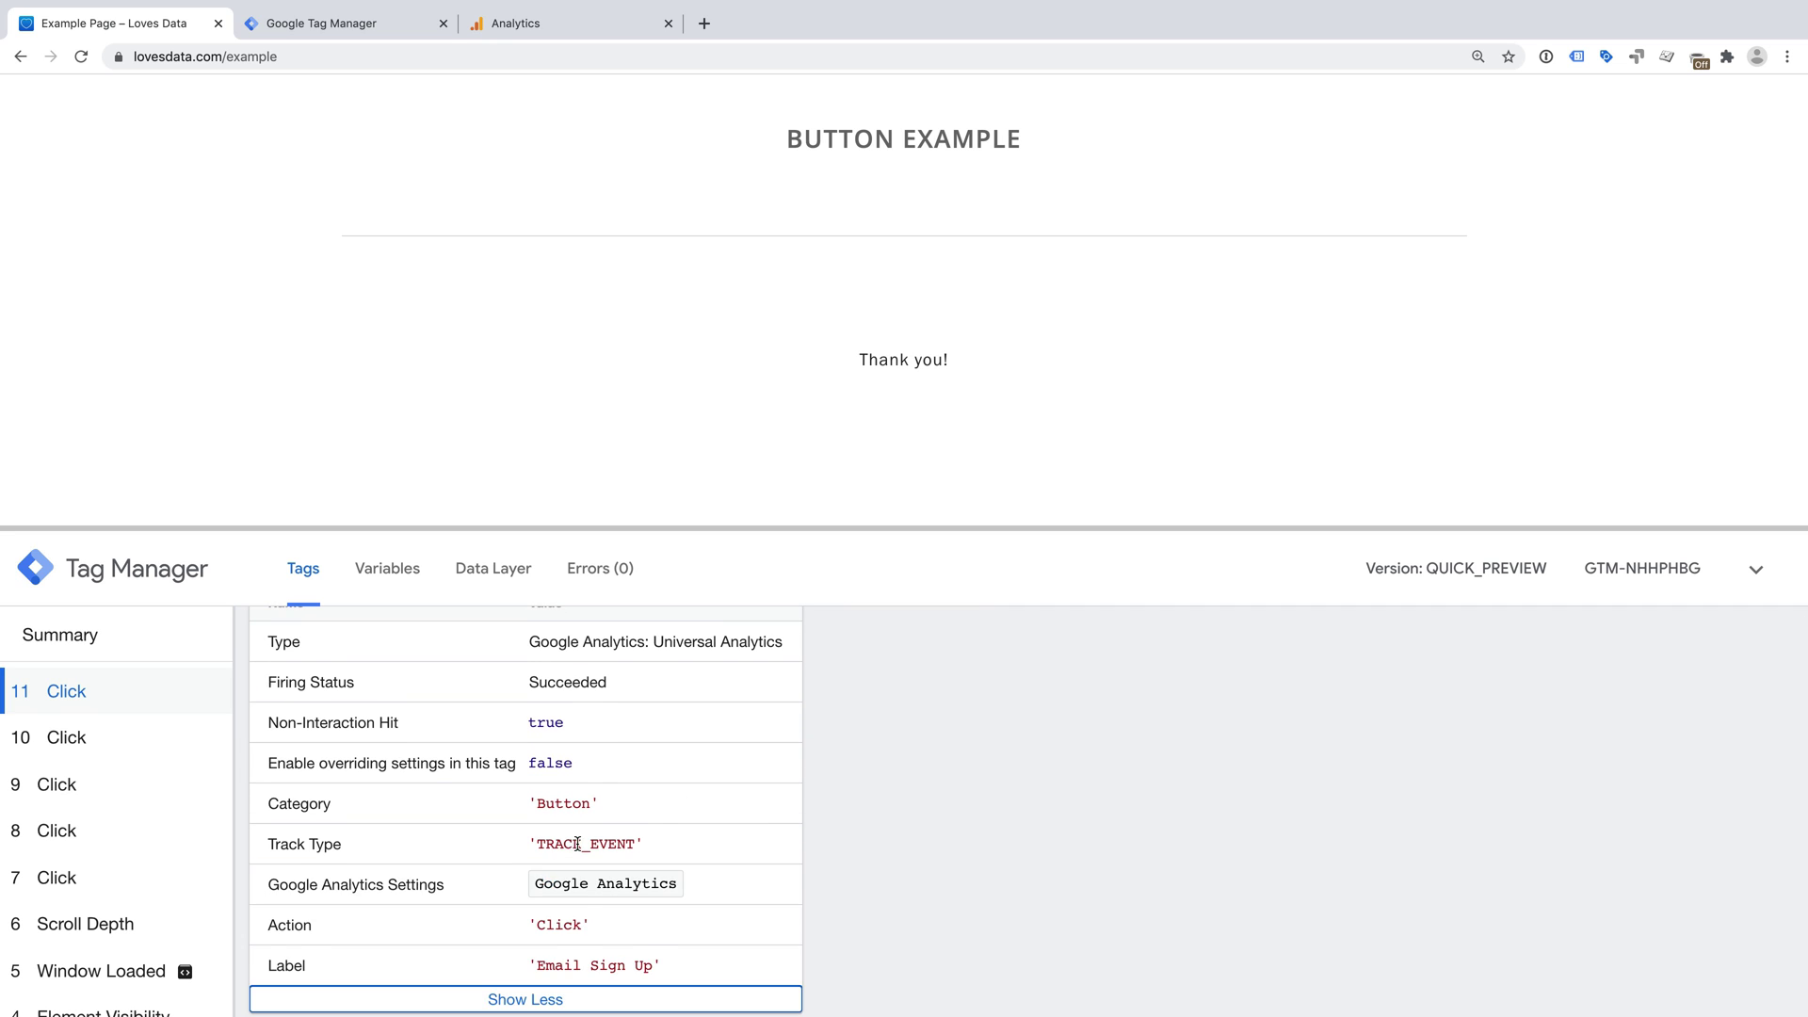
scroll(578, 844, "down", 1)
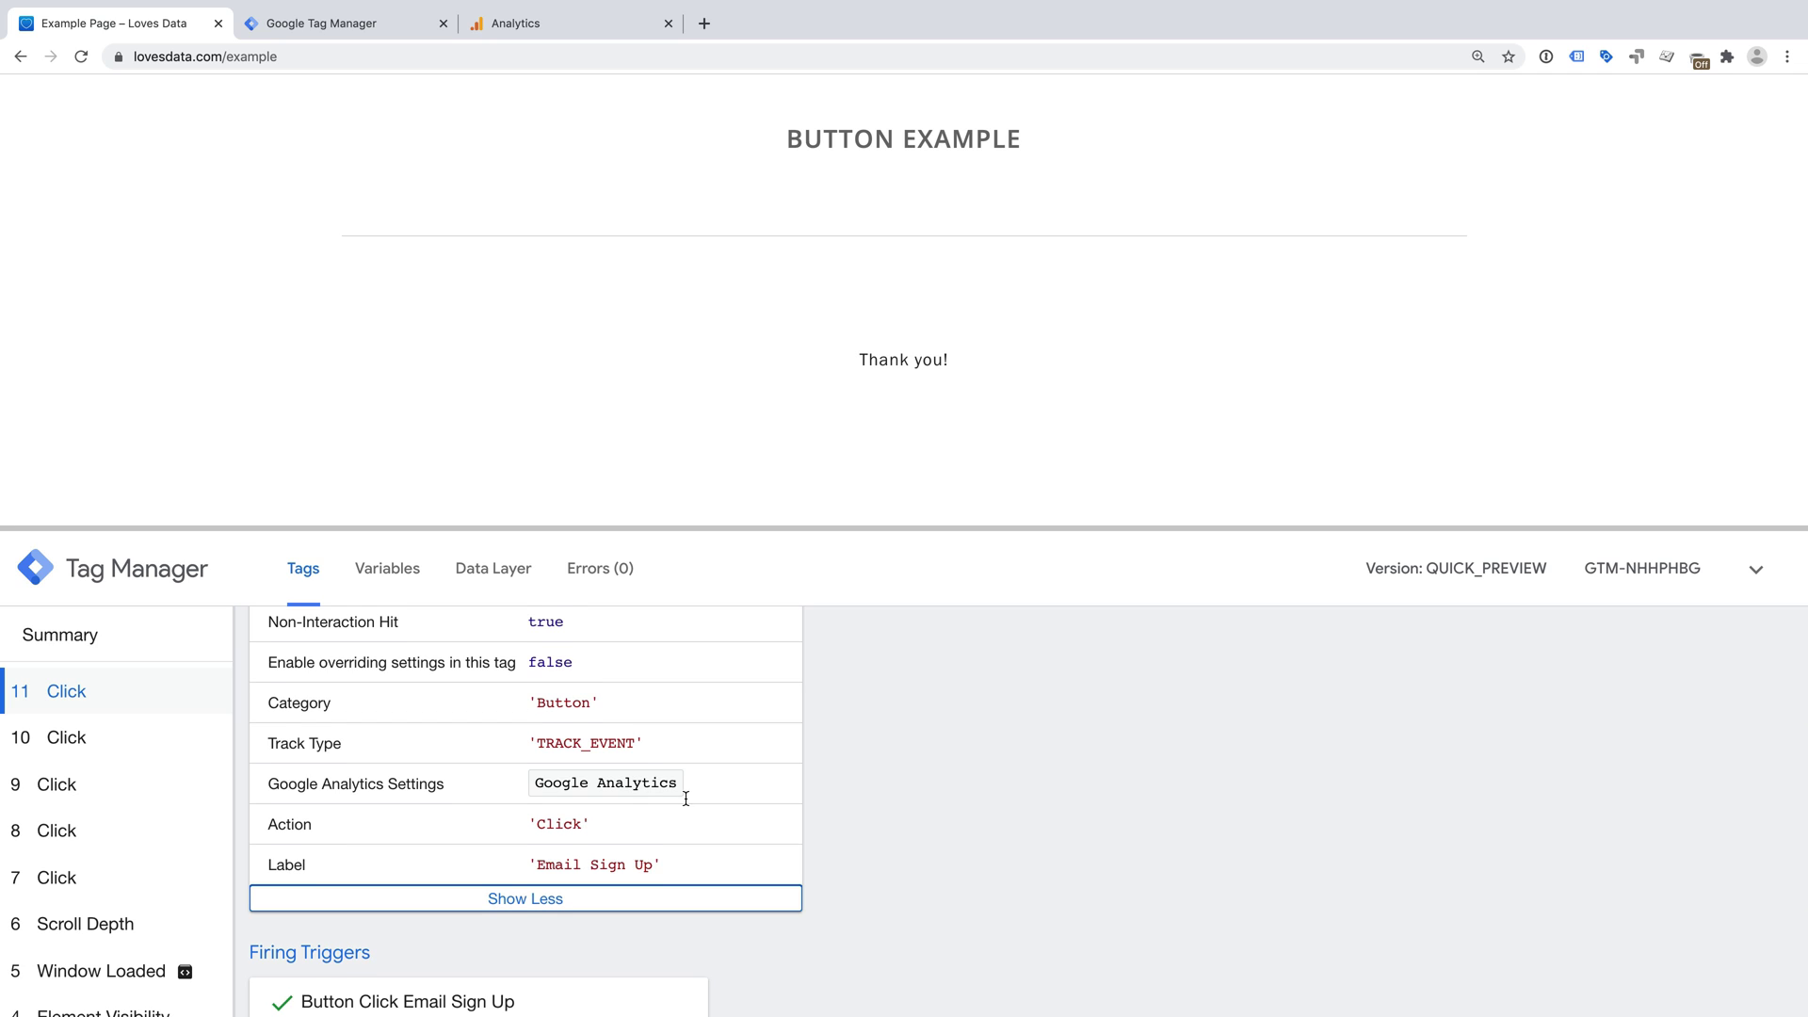
scroll(685, 799, "up", 1)
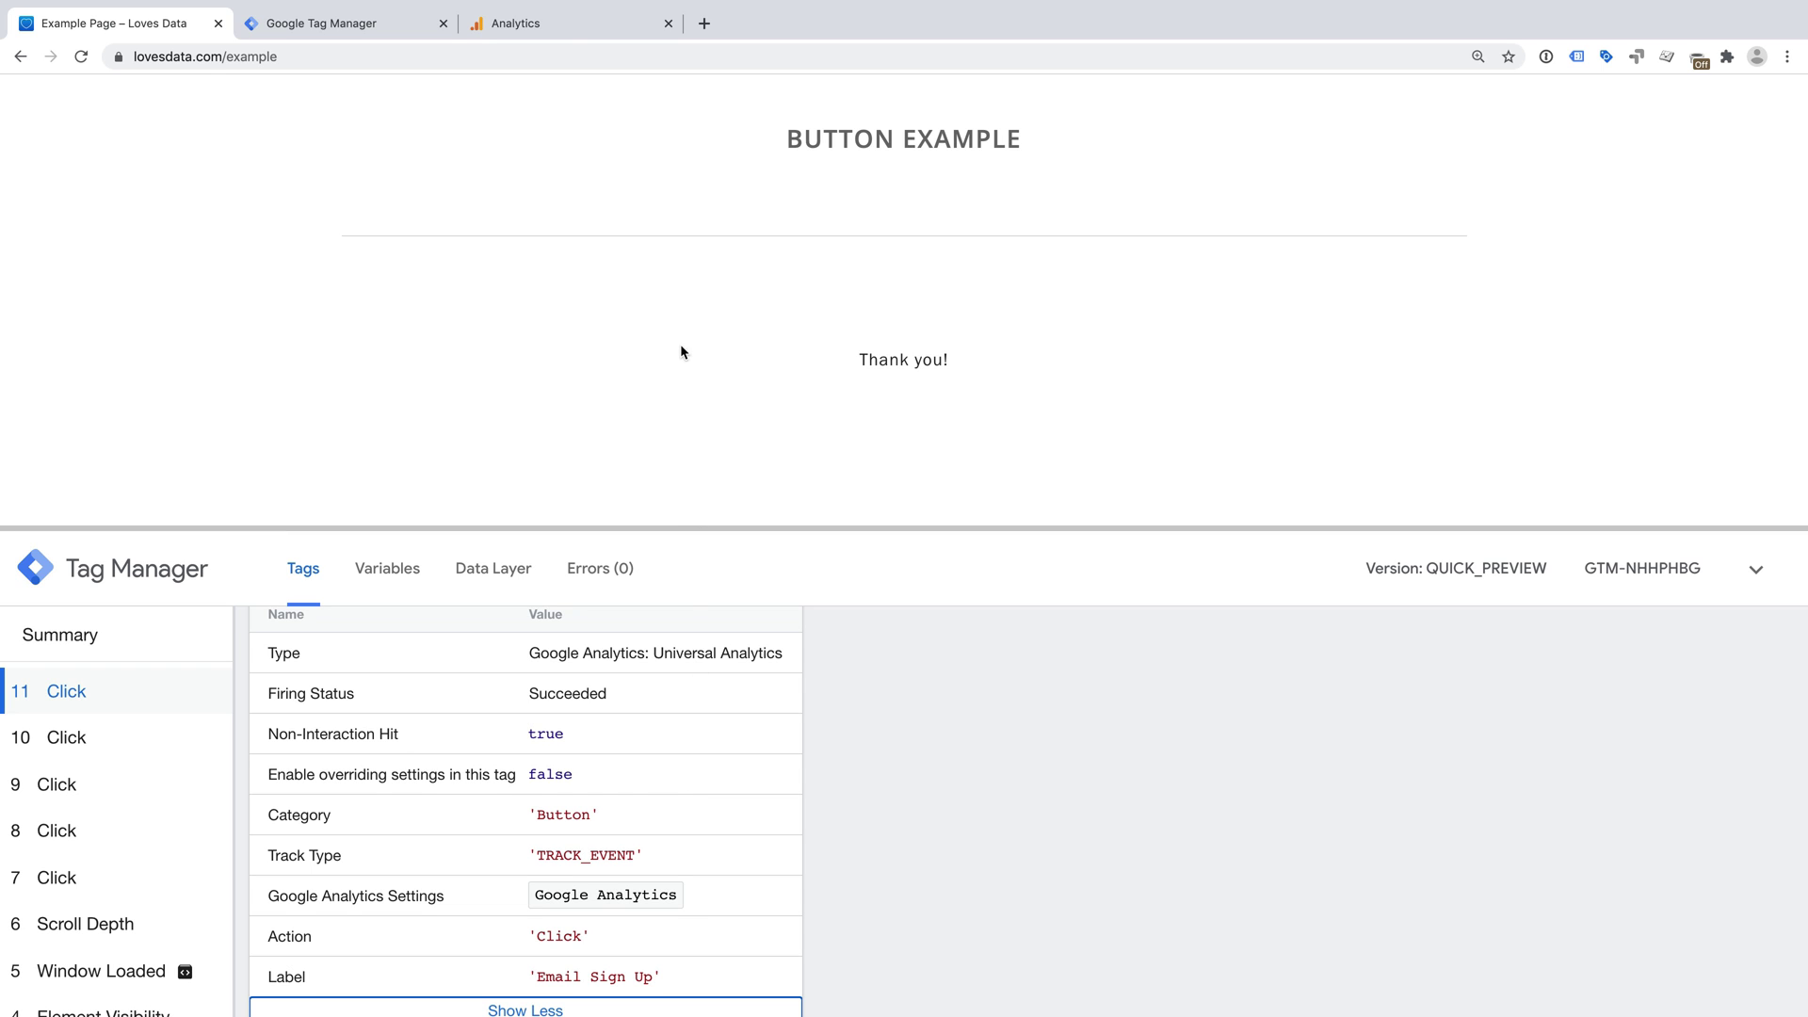
left_click(563, 21)
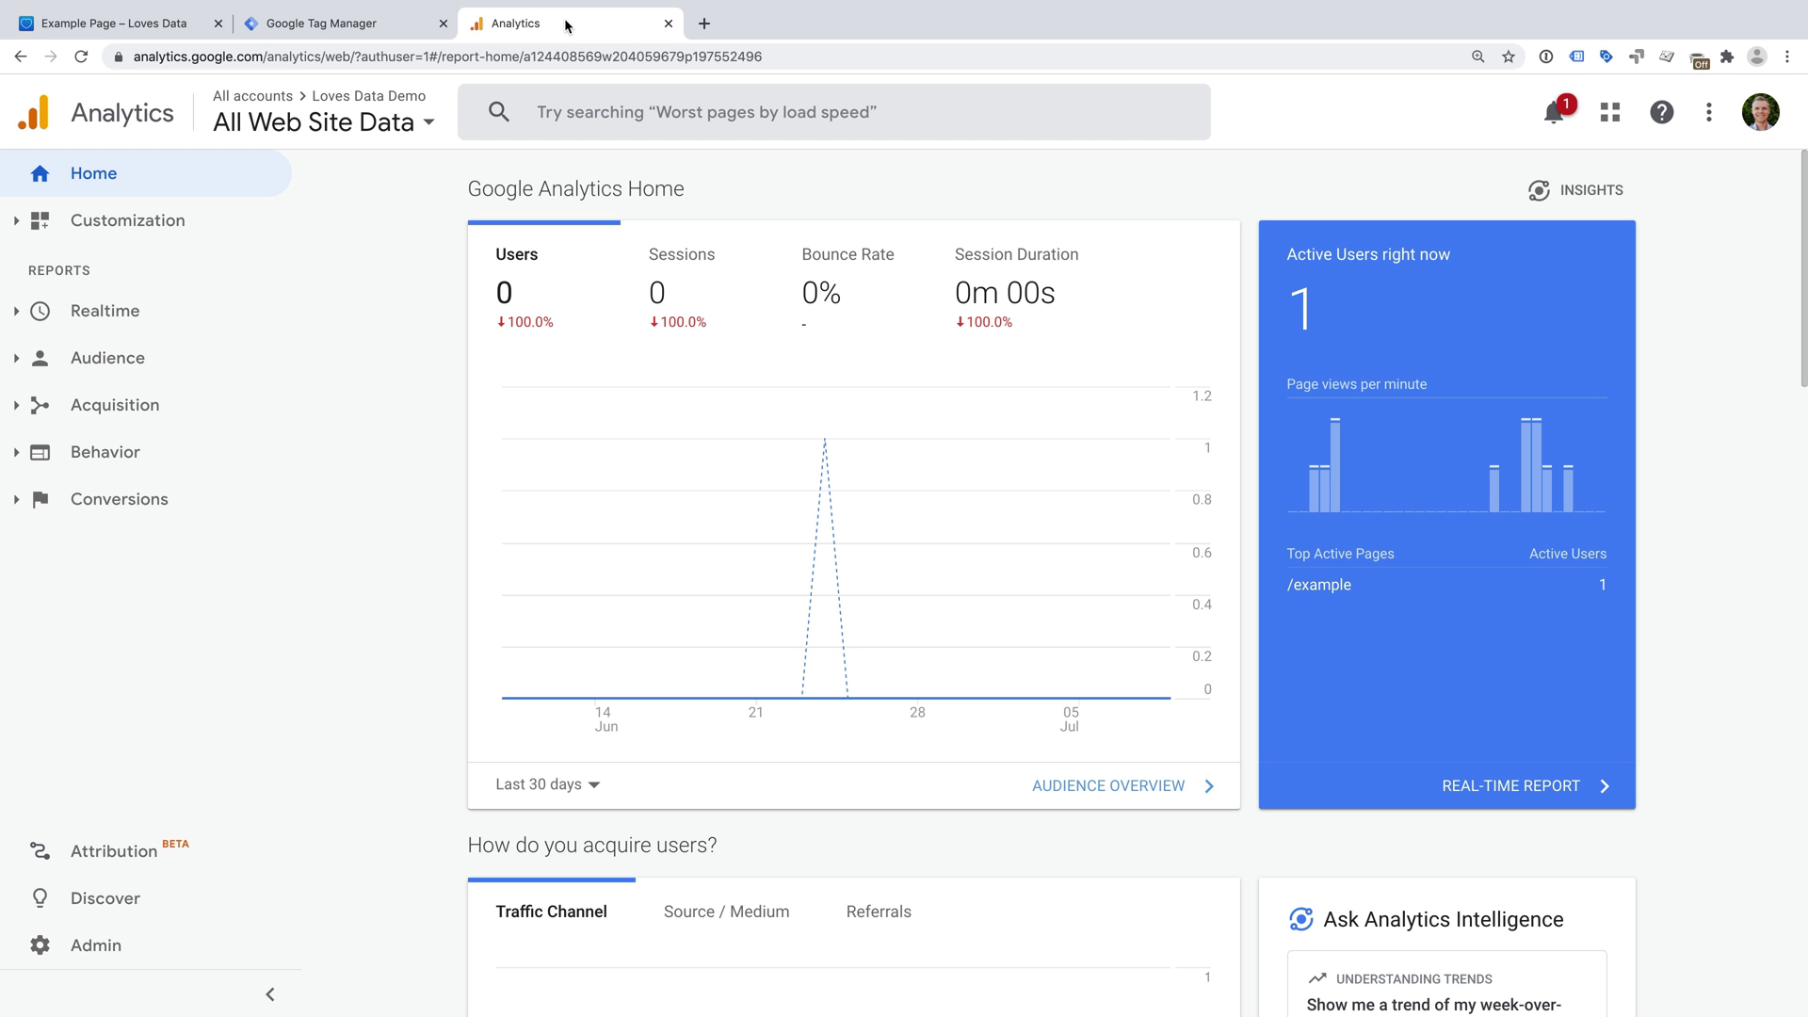
- Find the Button / Click event in Realtime Events (Last 30 min), then return to Tag Manager
left_click(165, 320)
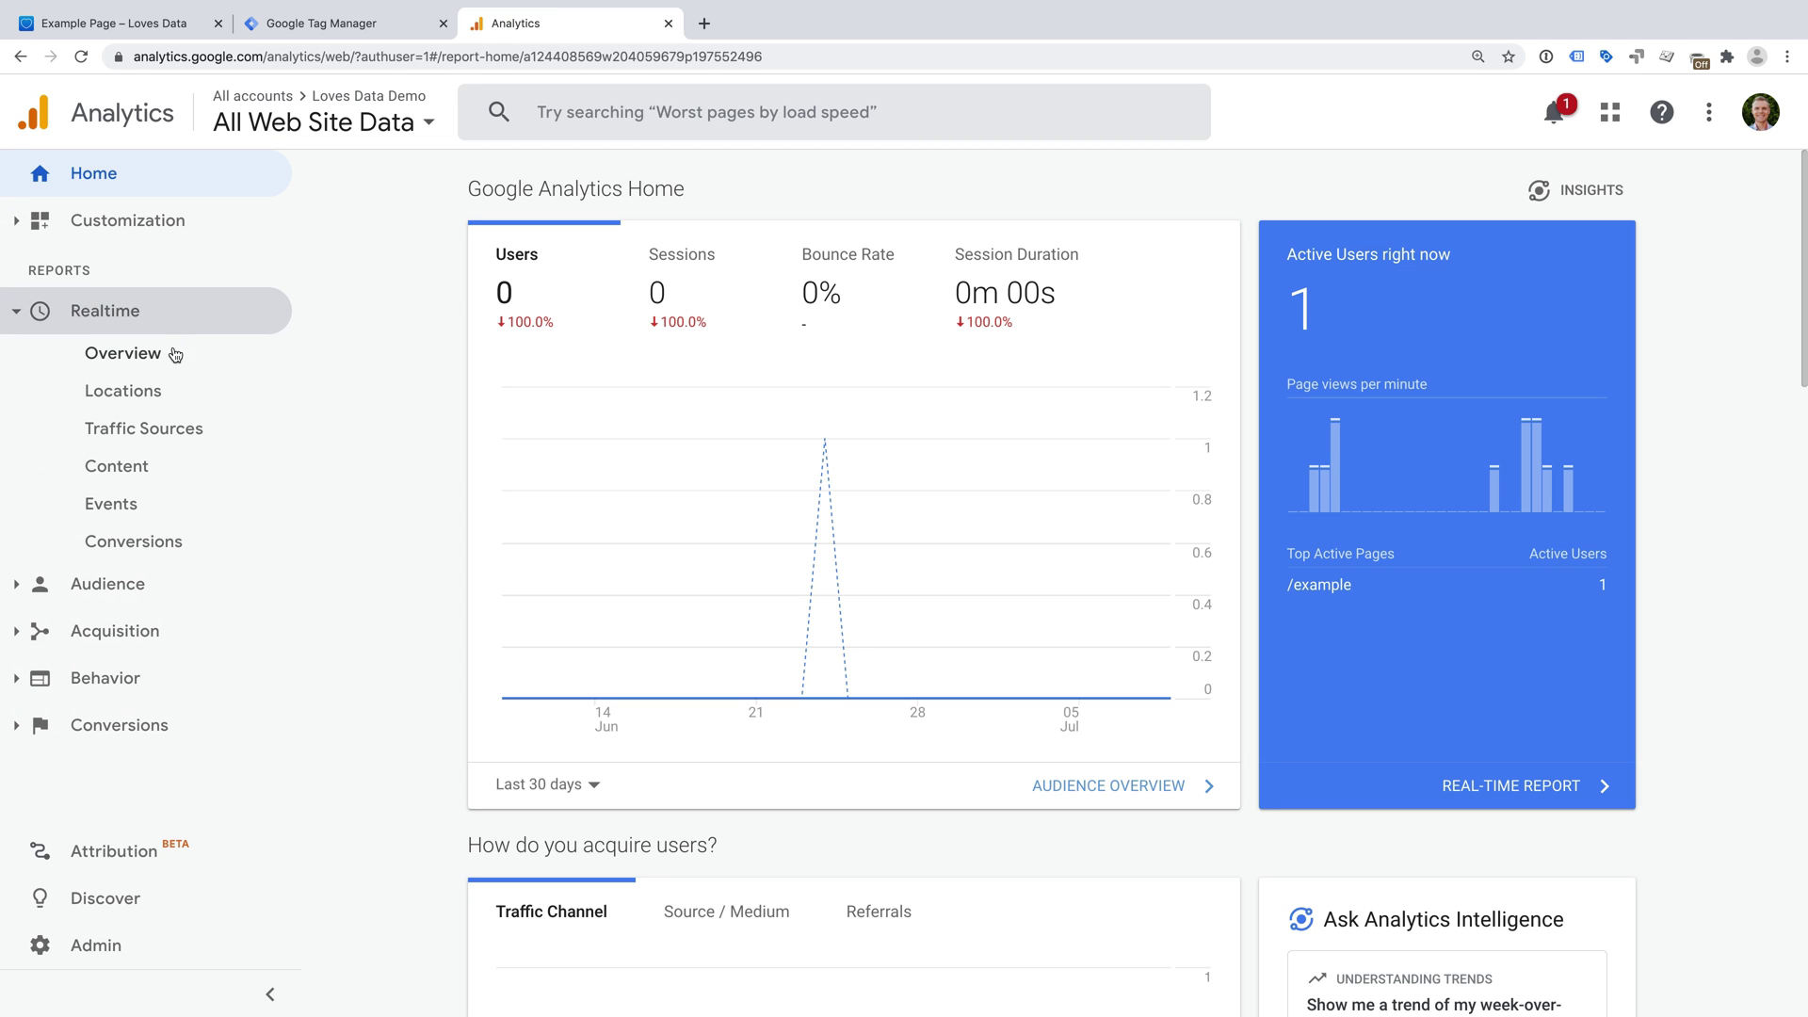
left_click(162, 509)
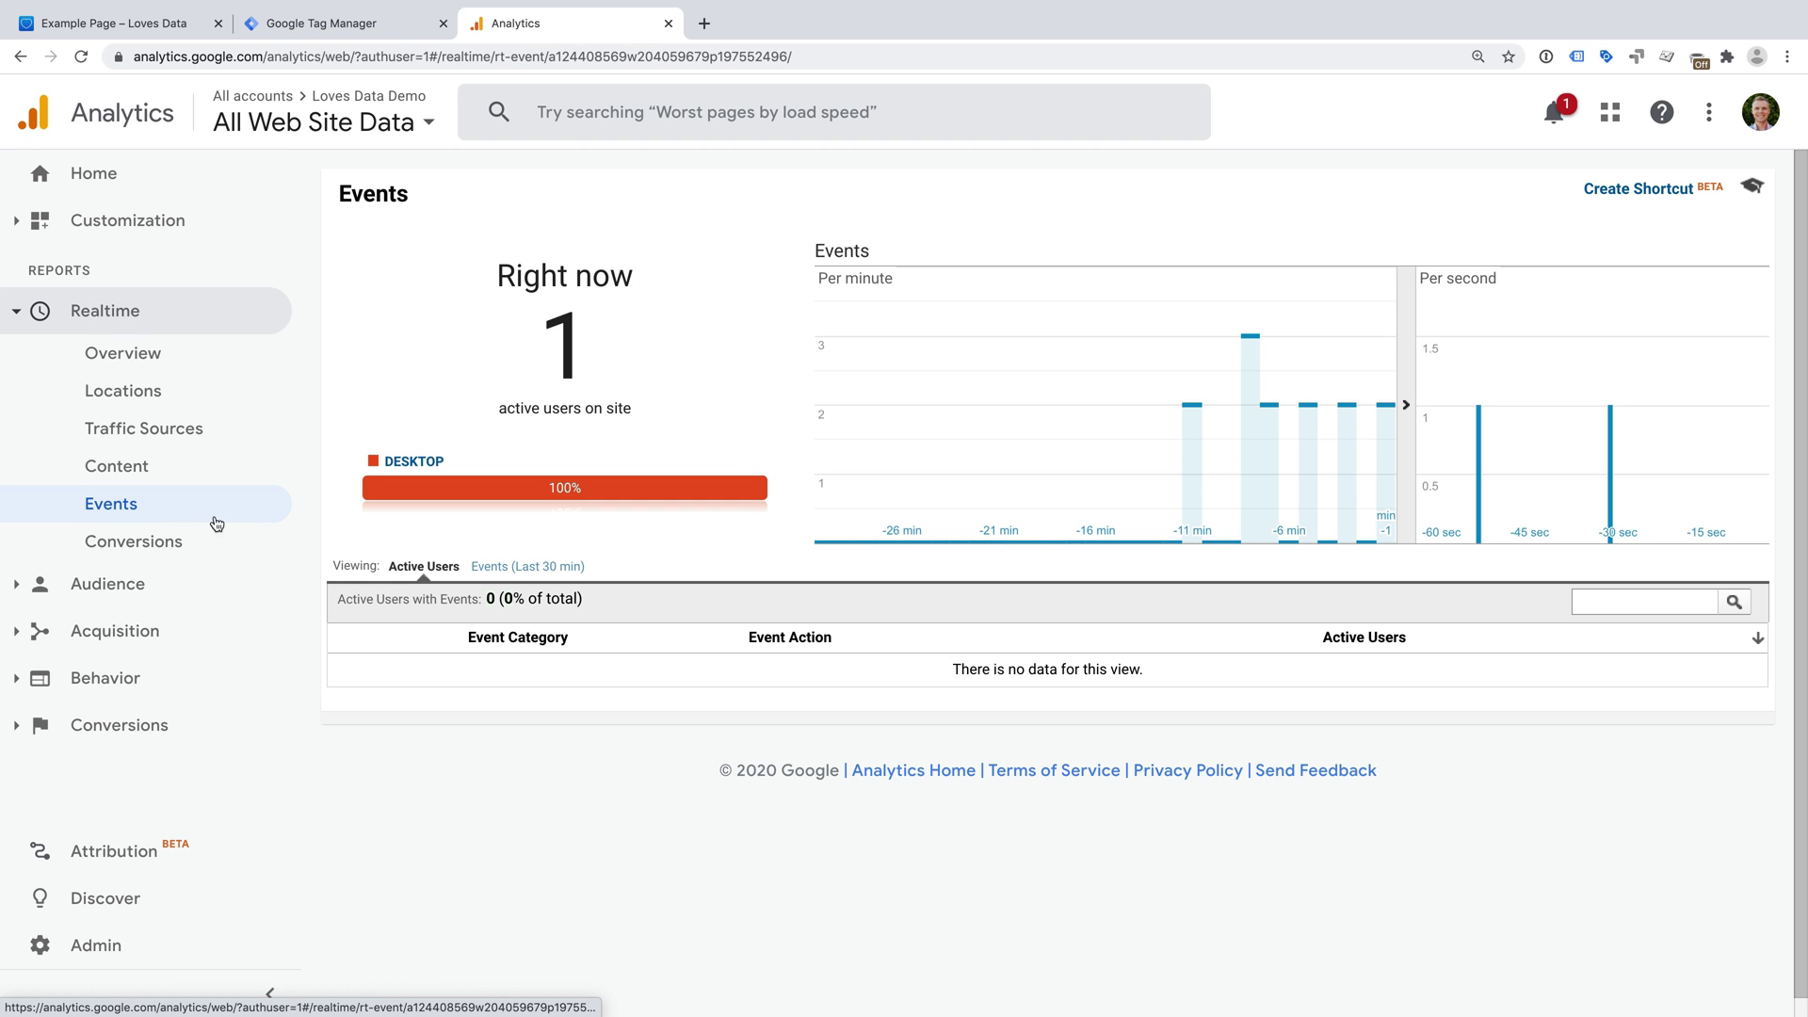
left_click(568, 567)
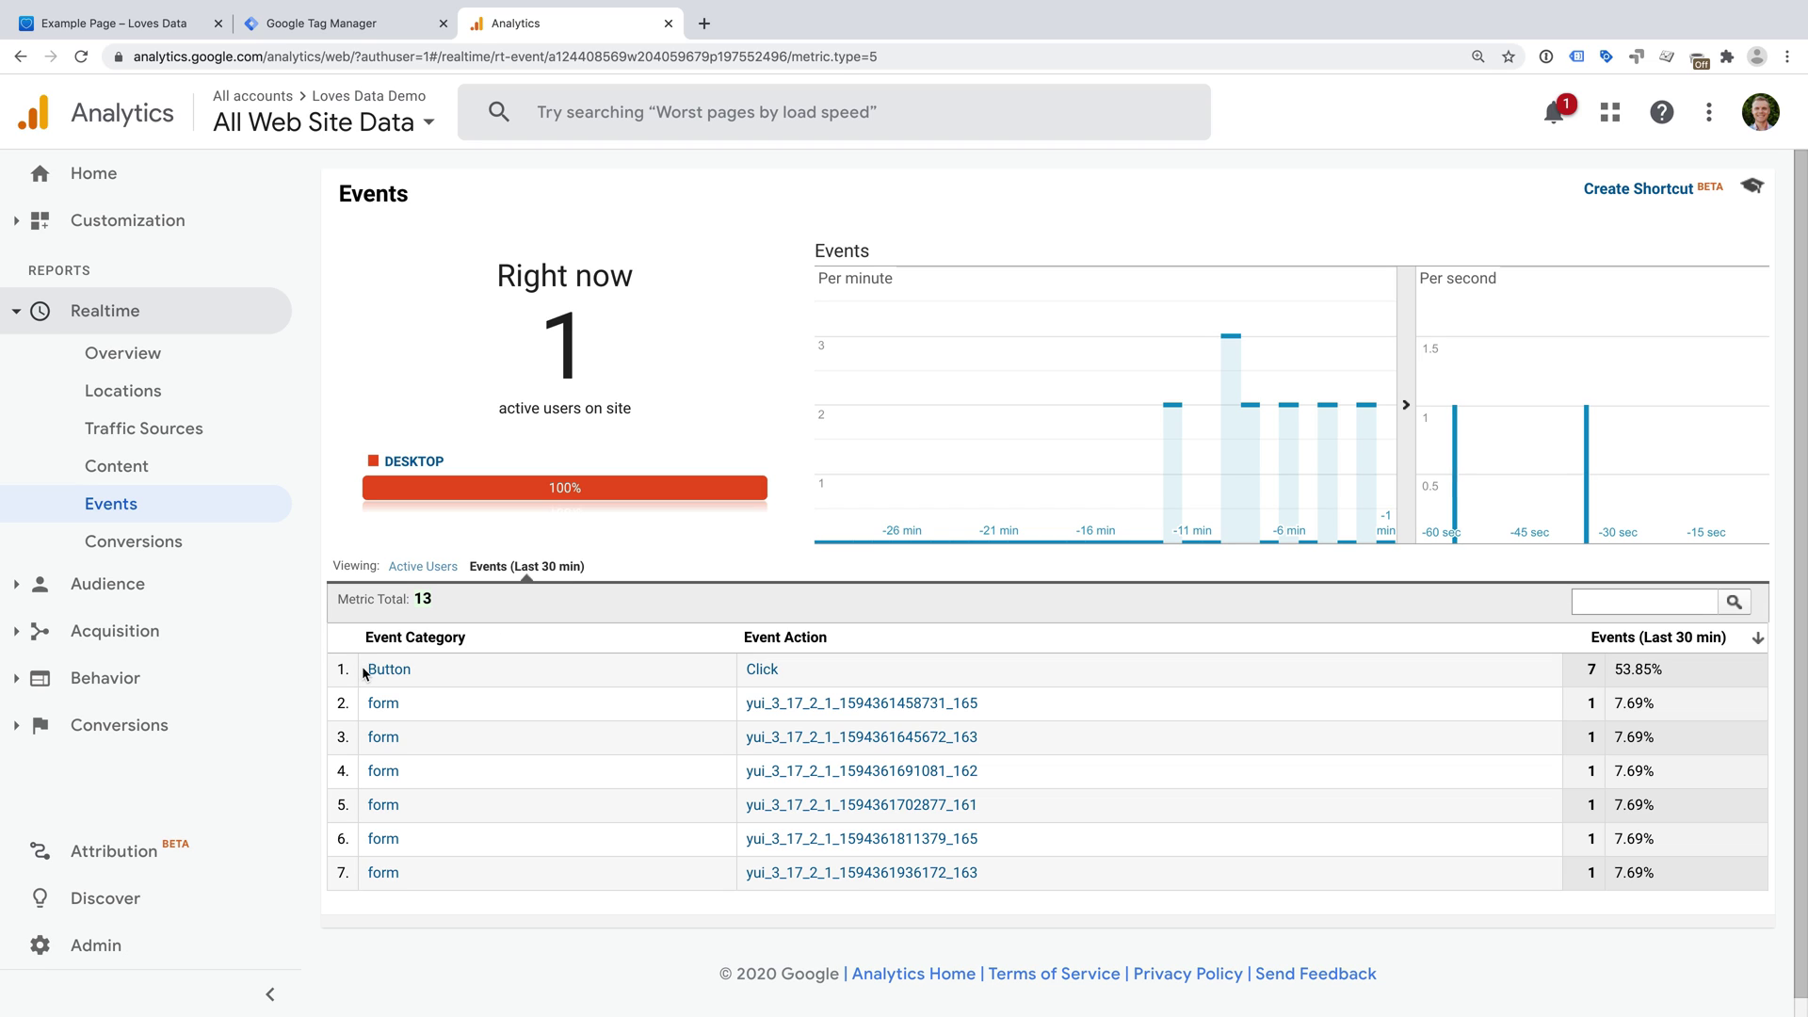
left_click_drag(363, 672, 425, 673)
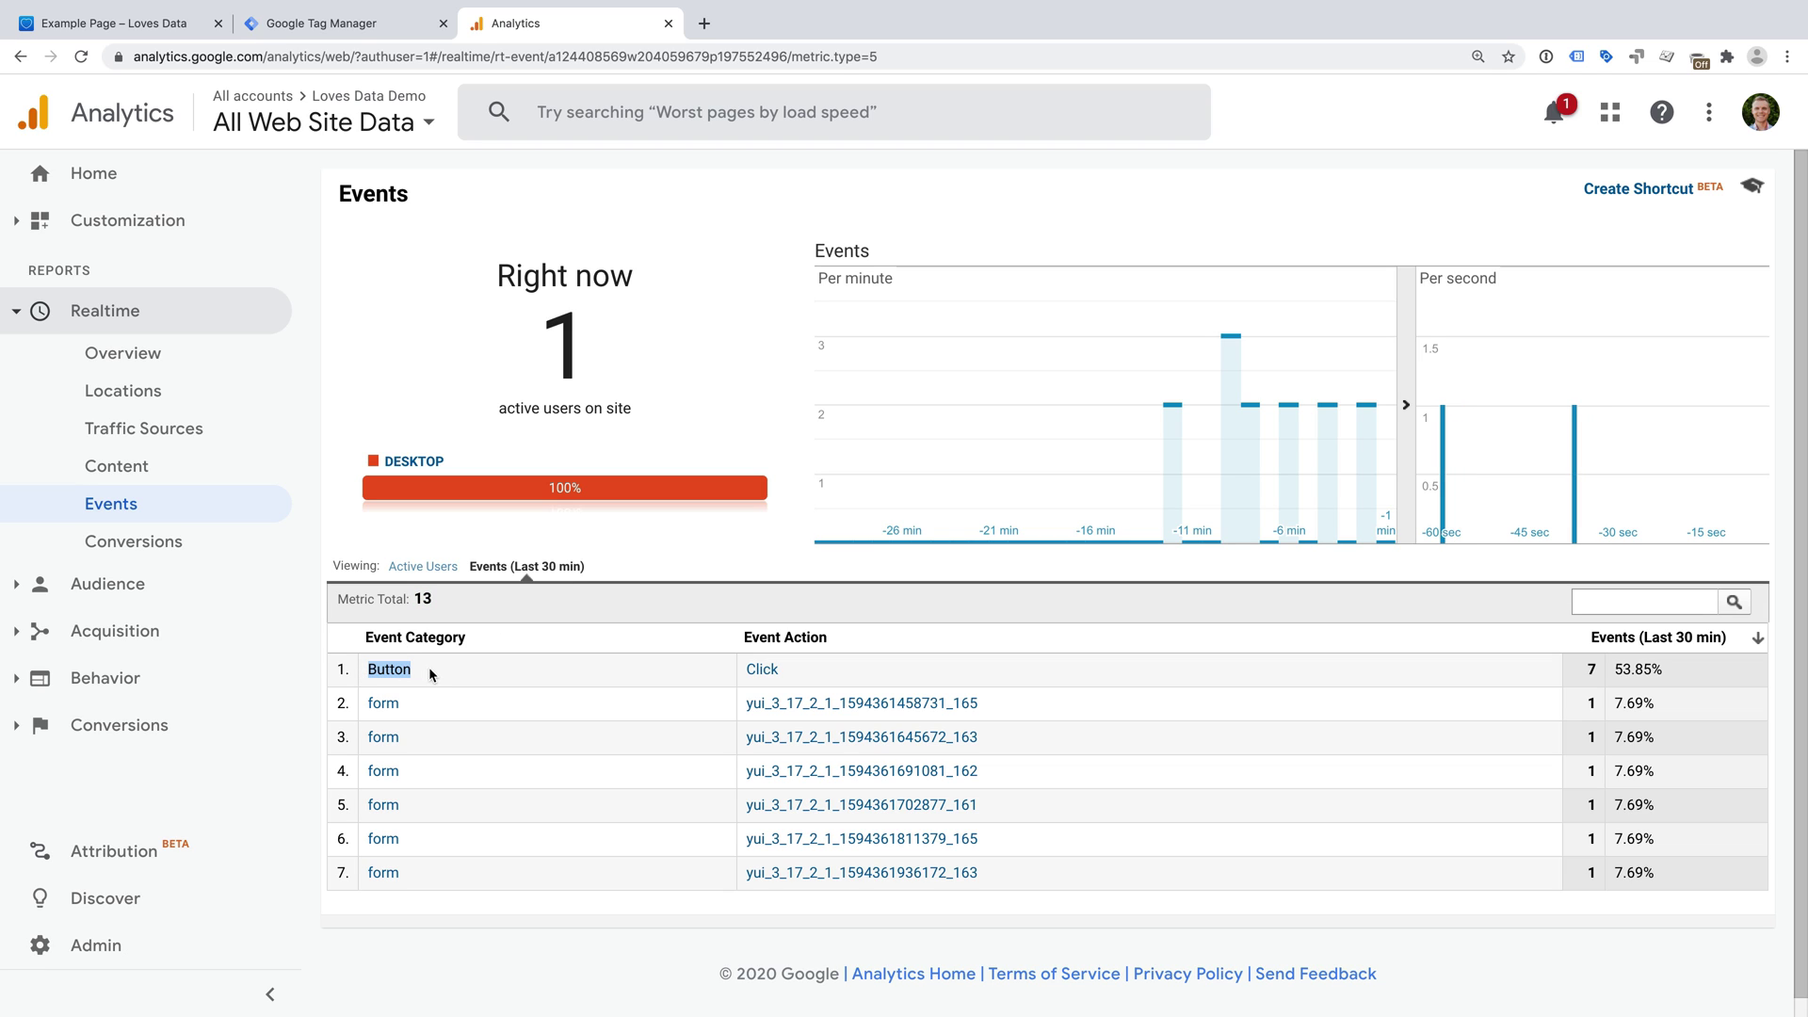
left_click(659, 668)
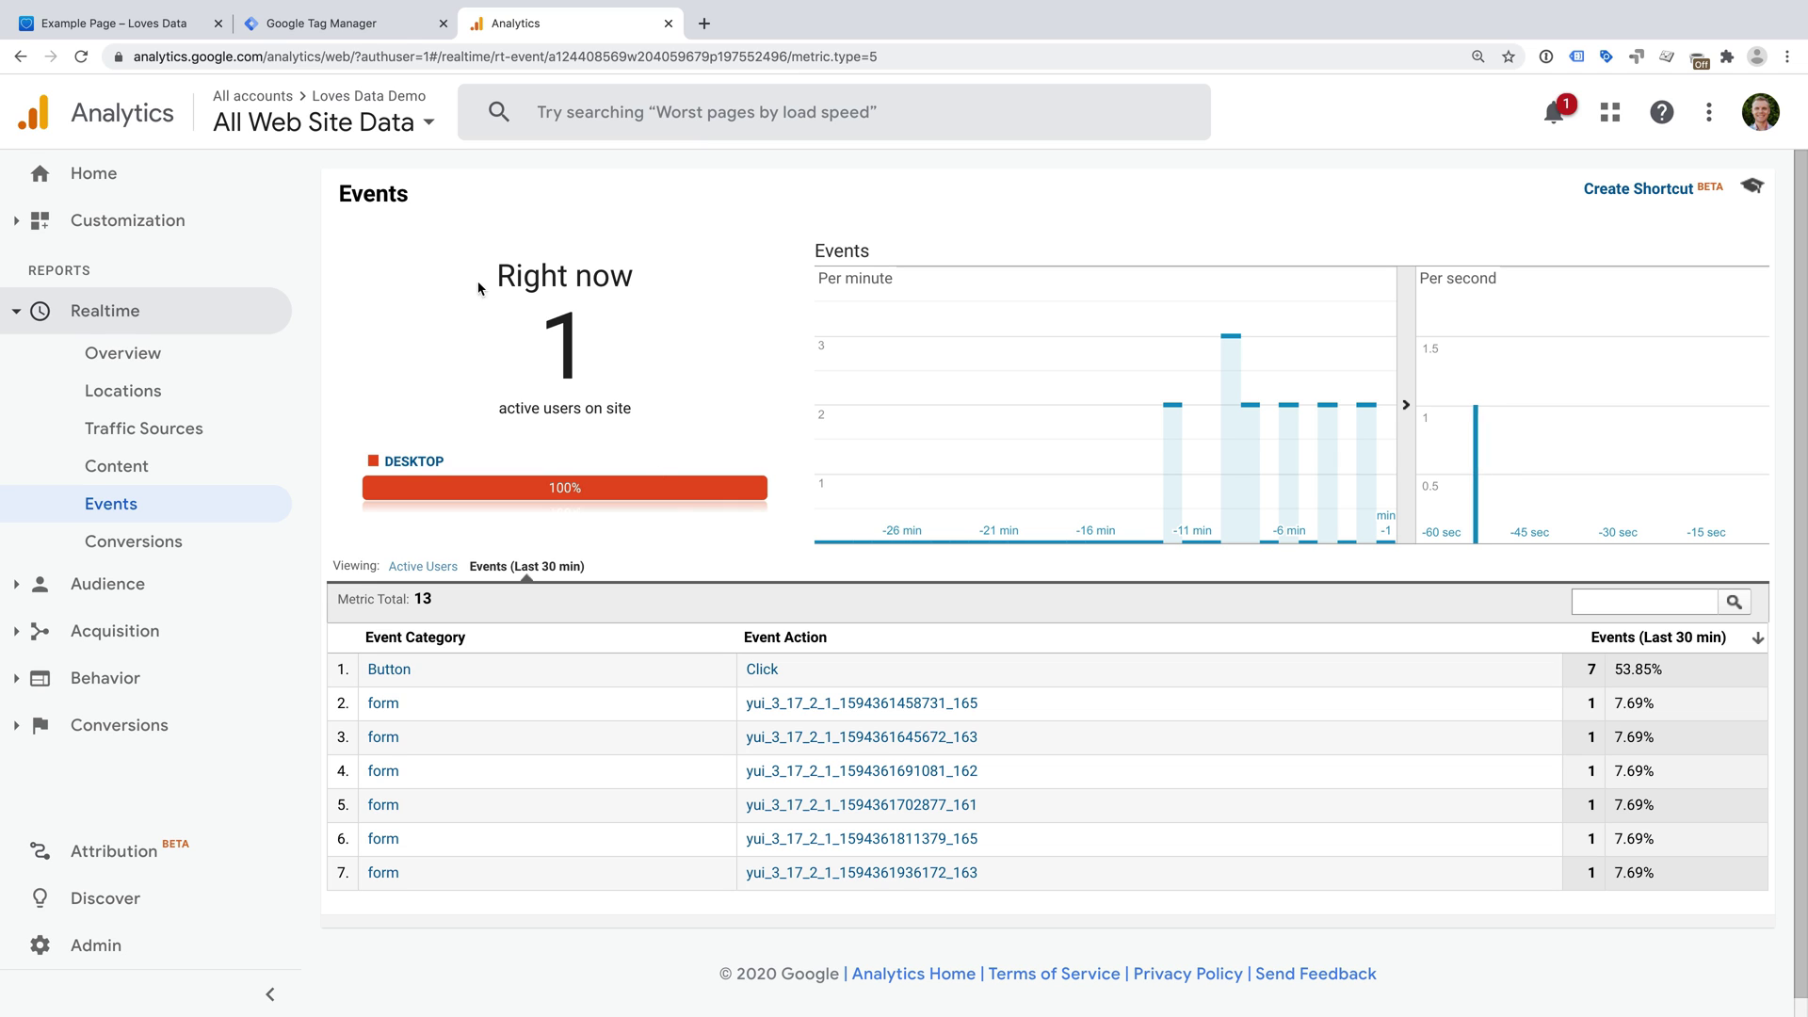
left_click(394, 31)
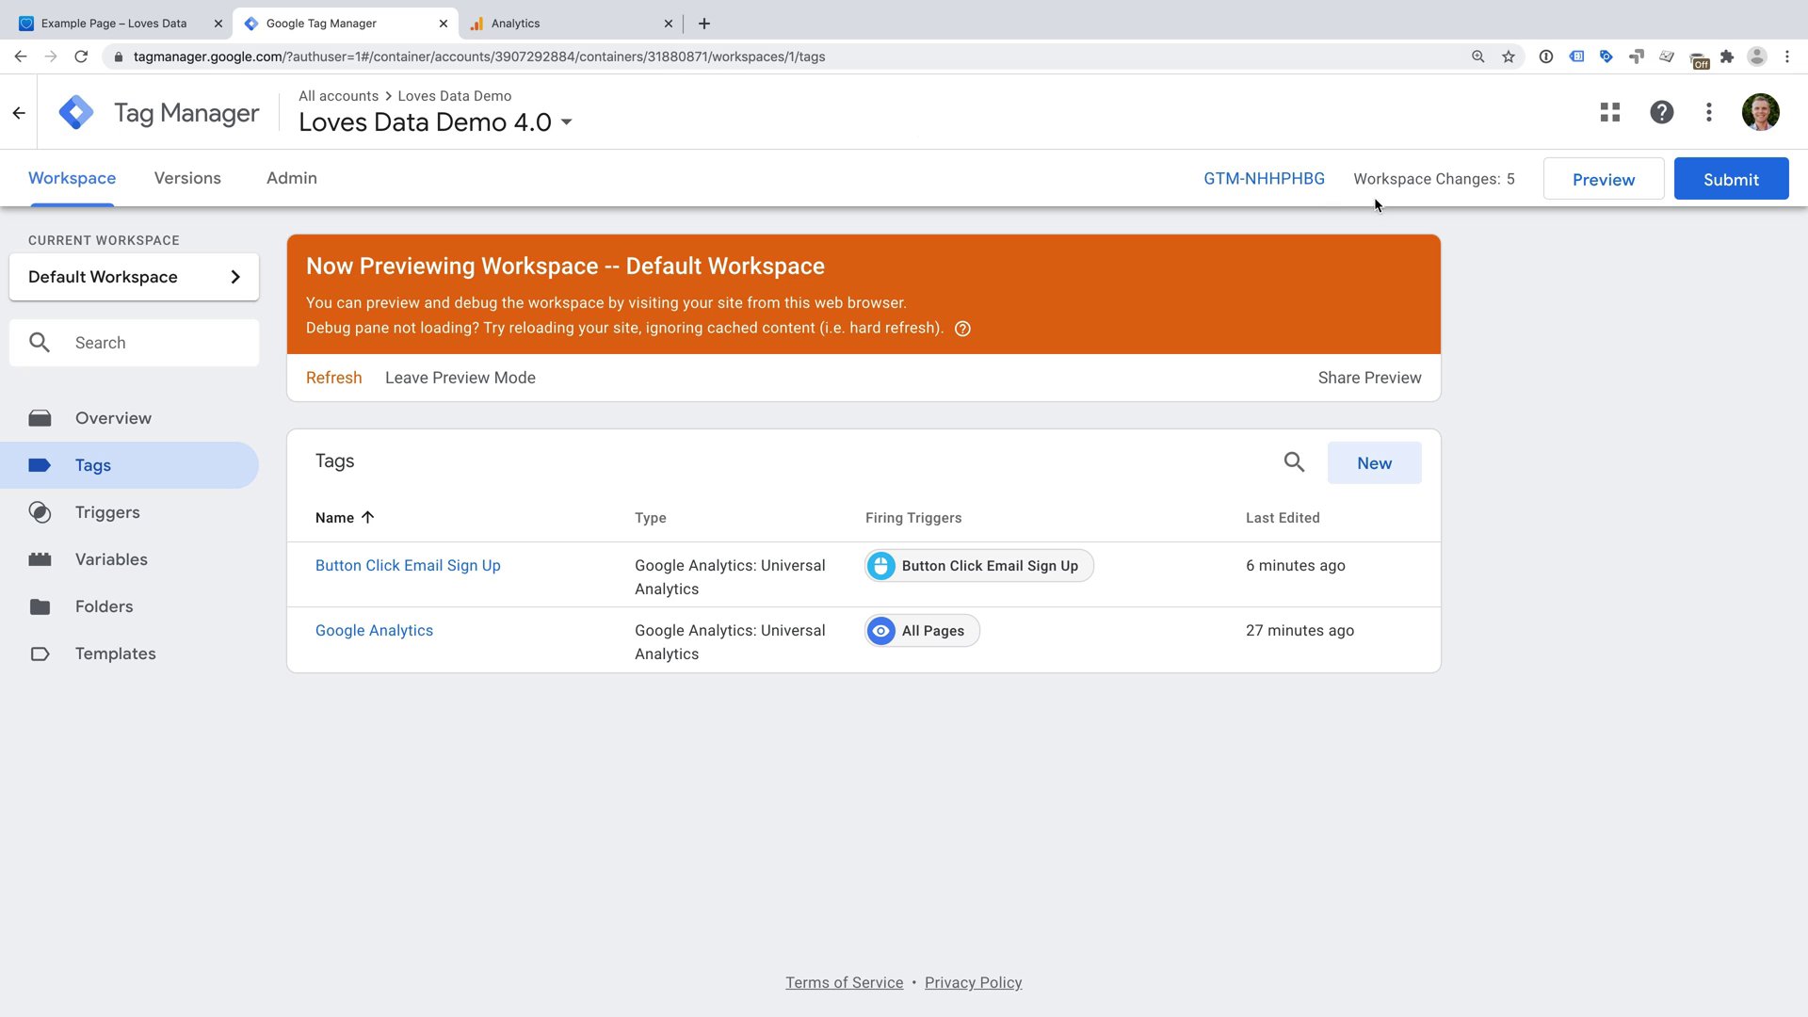
- Submit and publish the changes as version 'Added Button Tracking'
left_click(1730, 179)
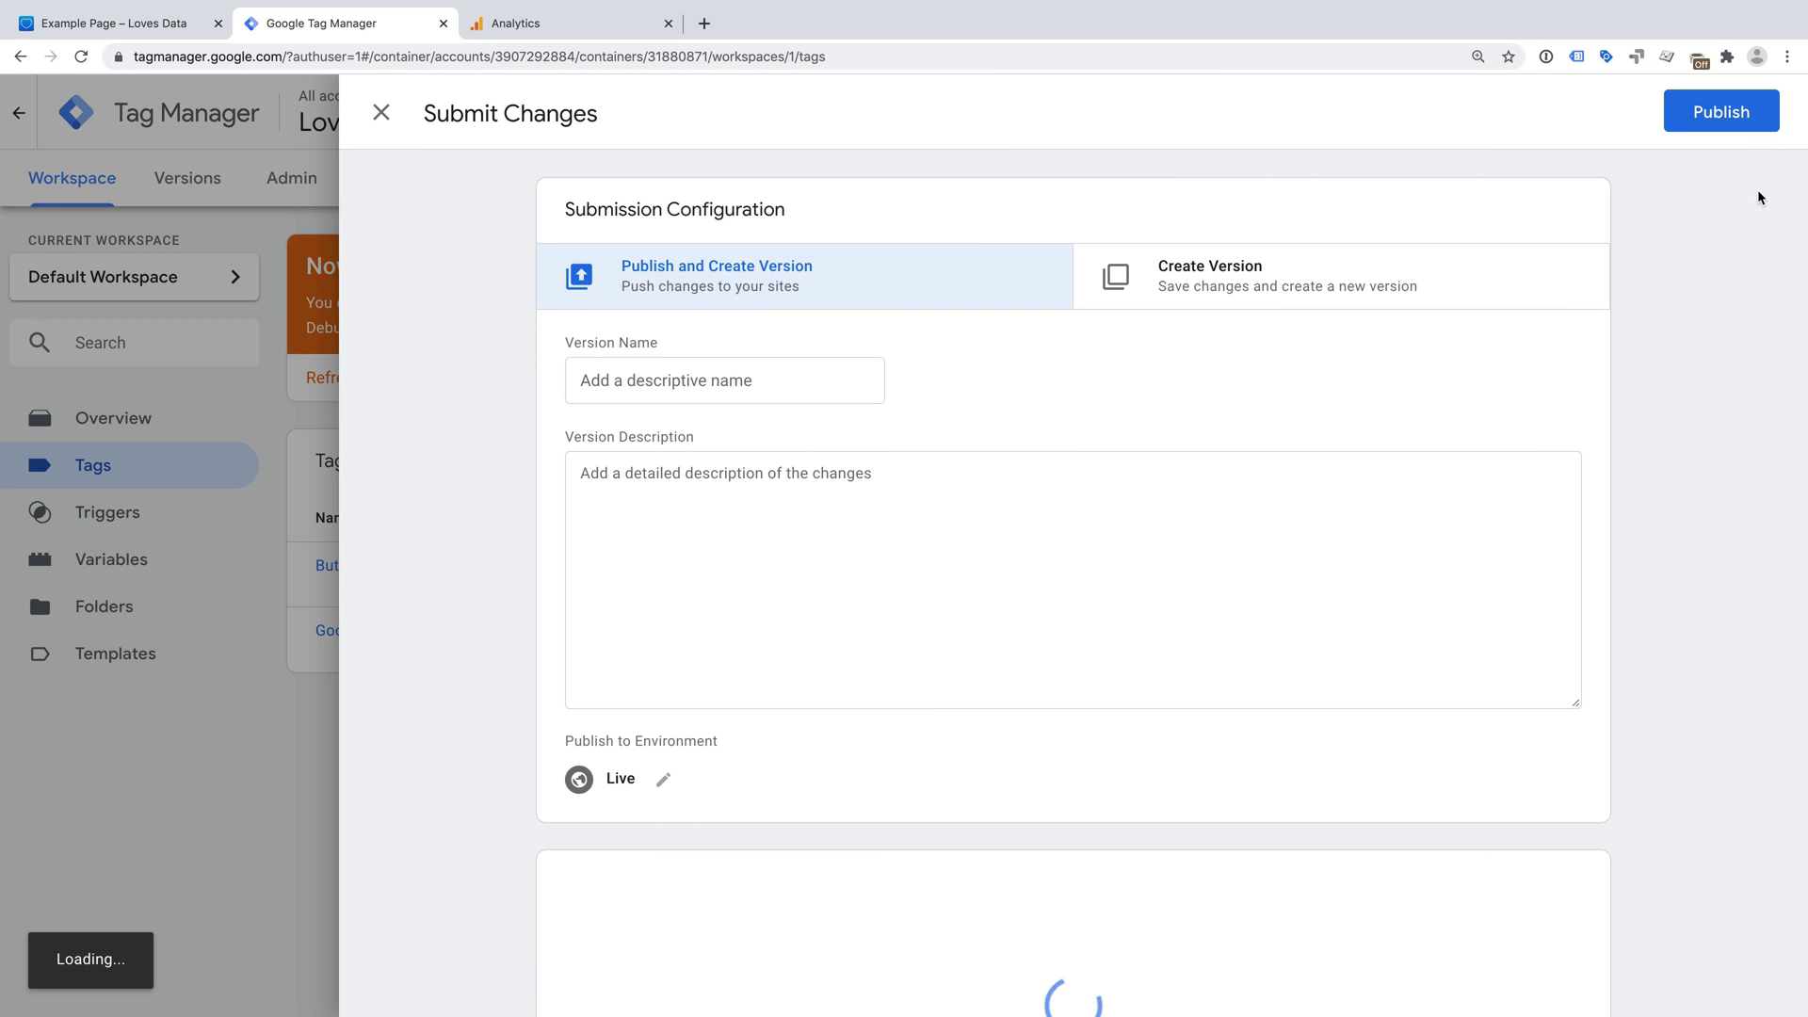
left_click(799, 374)
type("Added Cu")
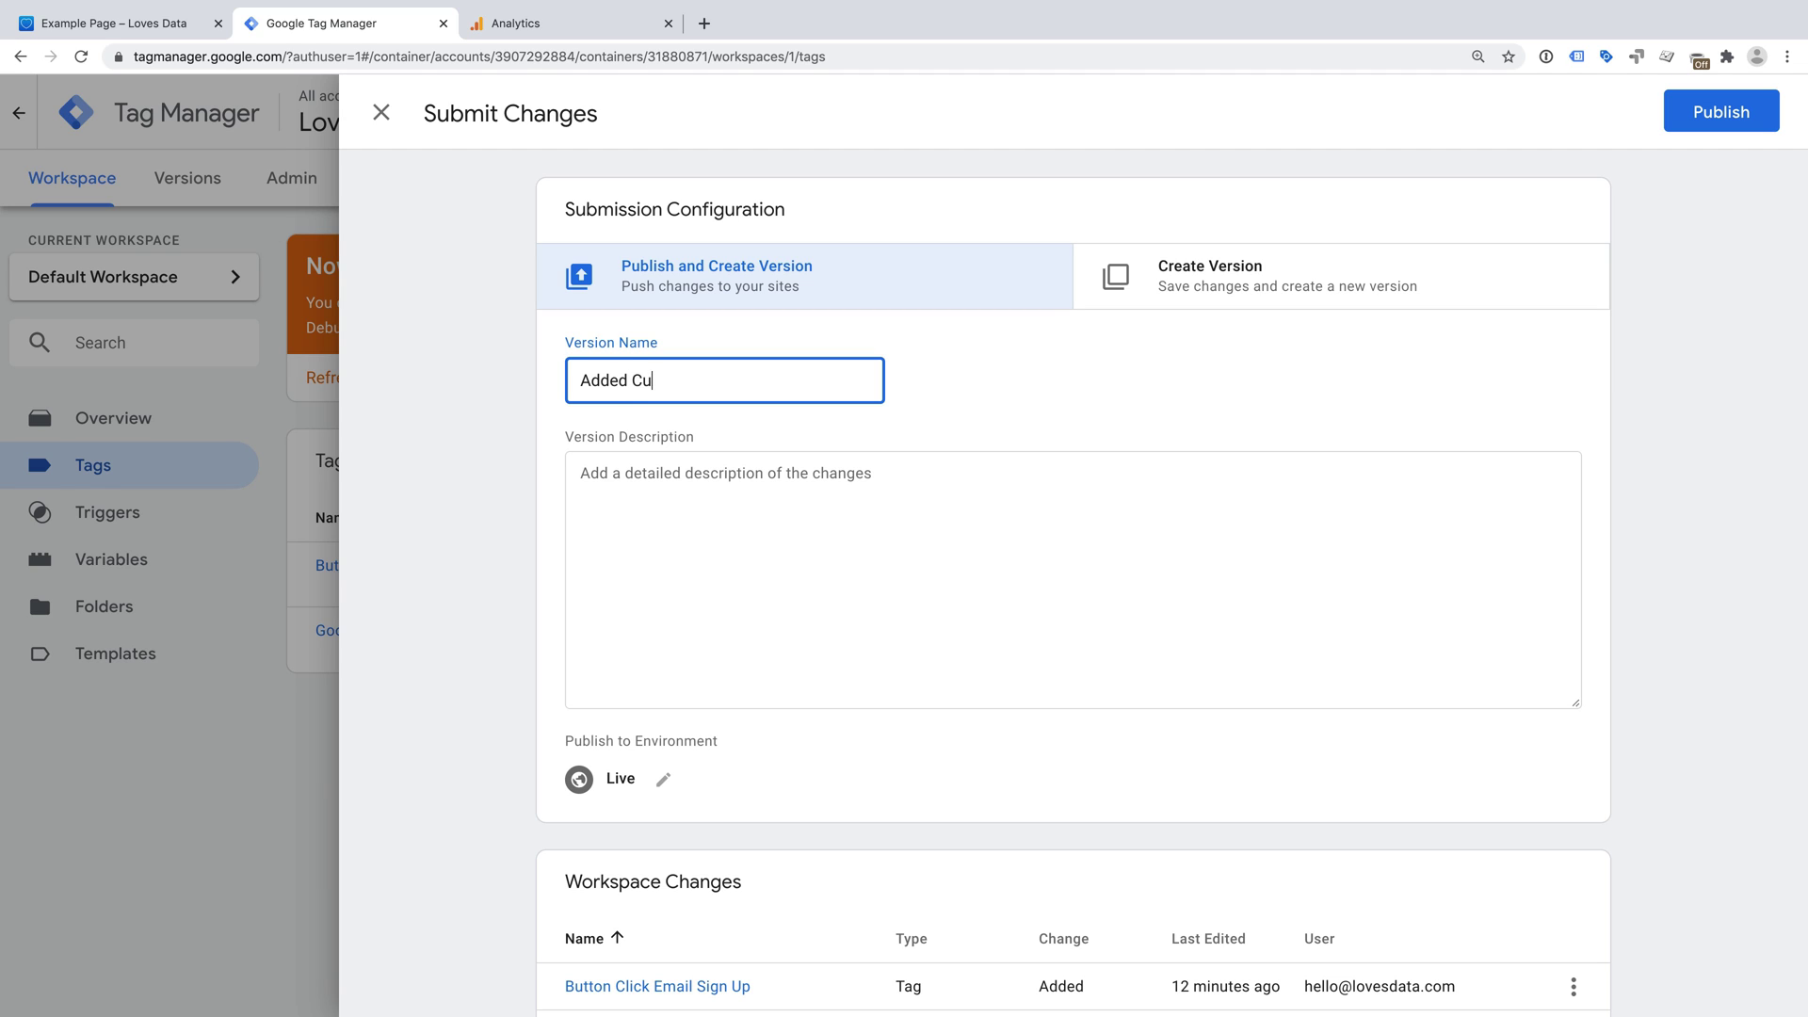
key("BackSpace")
key("BackSpace")
type("Button Tracking")
left_click(1703, 111)
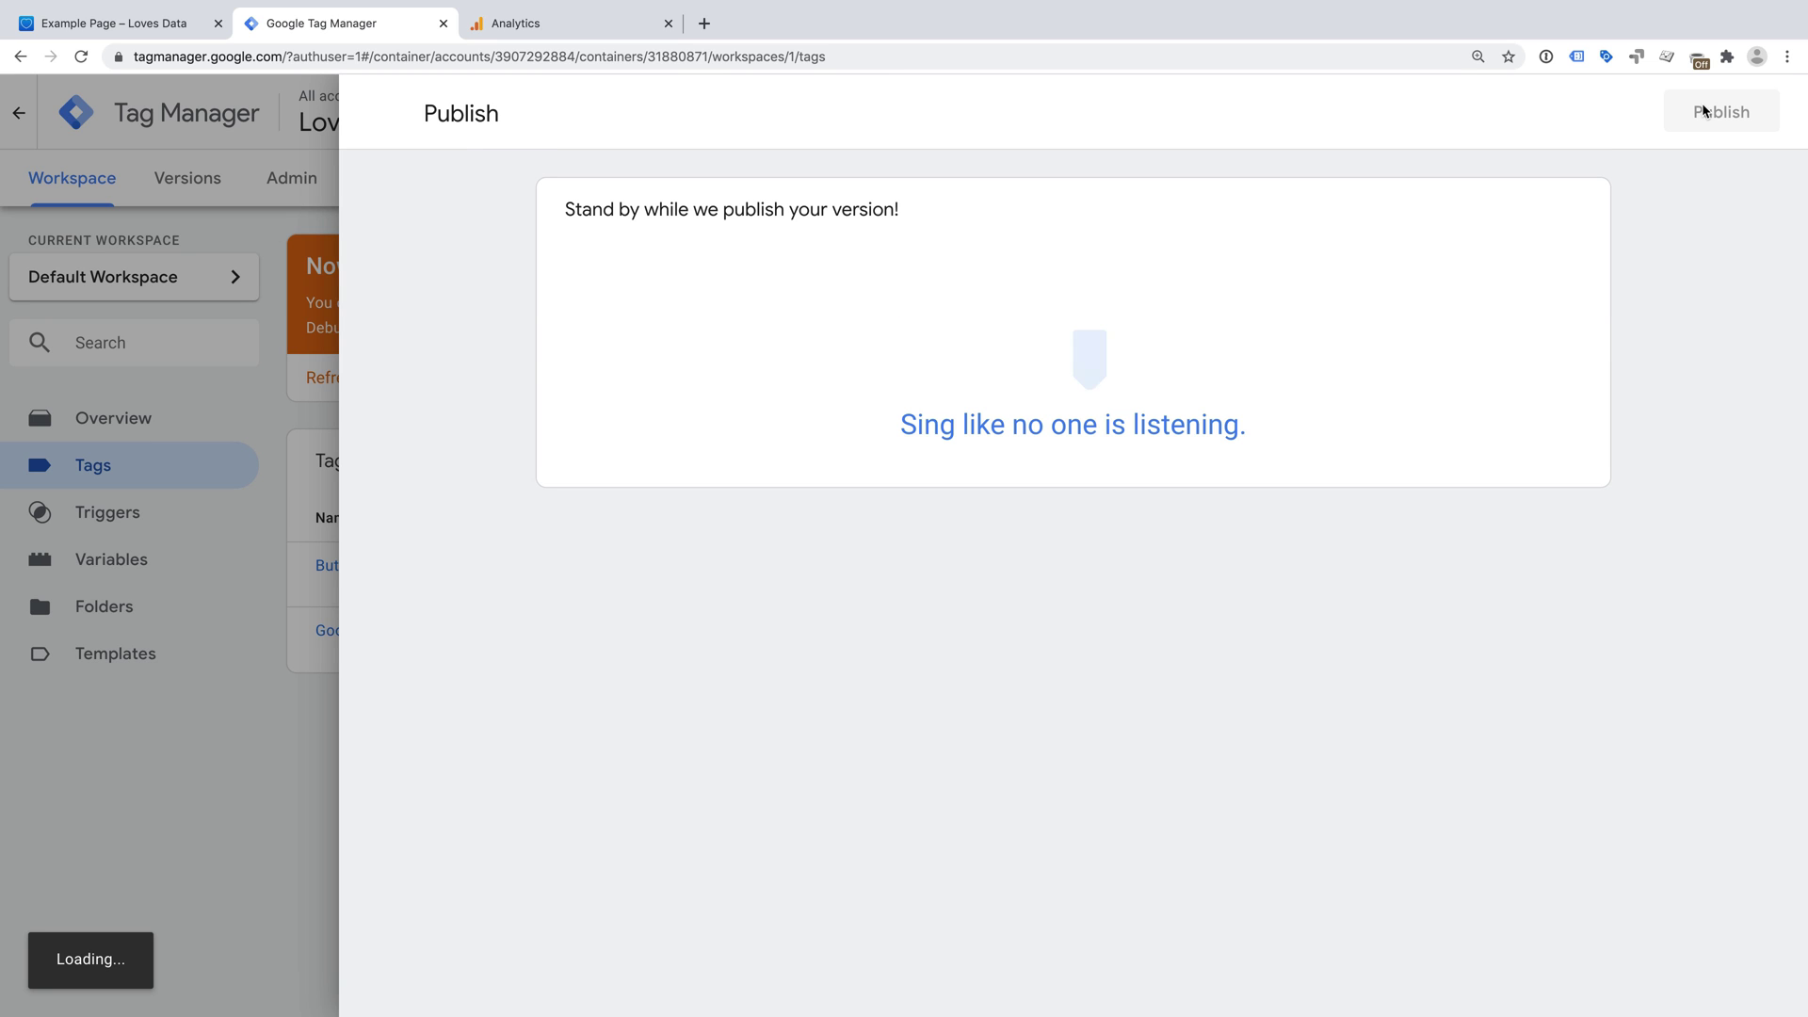